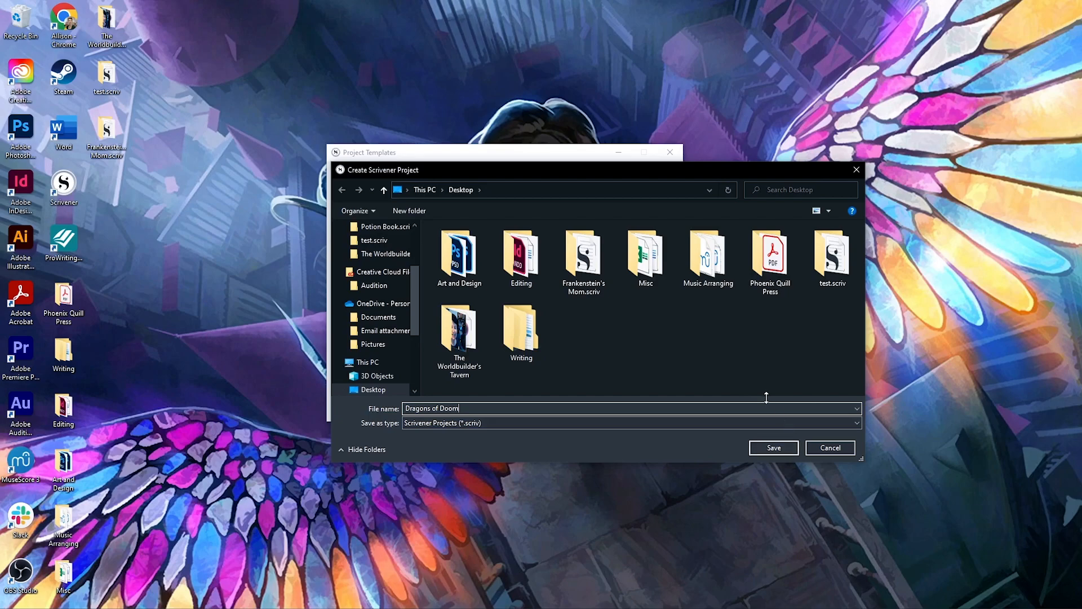
# Save the new project as Dragons of Doom on the Desktop and enlarge its window and binder
pyautogui.click(772, 448)
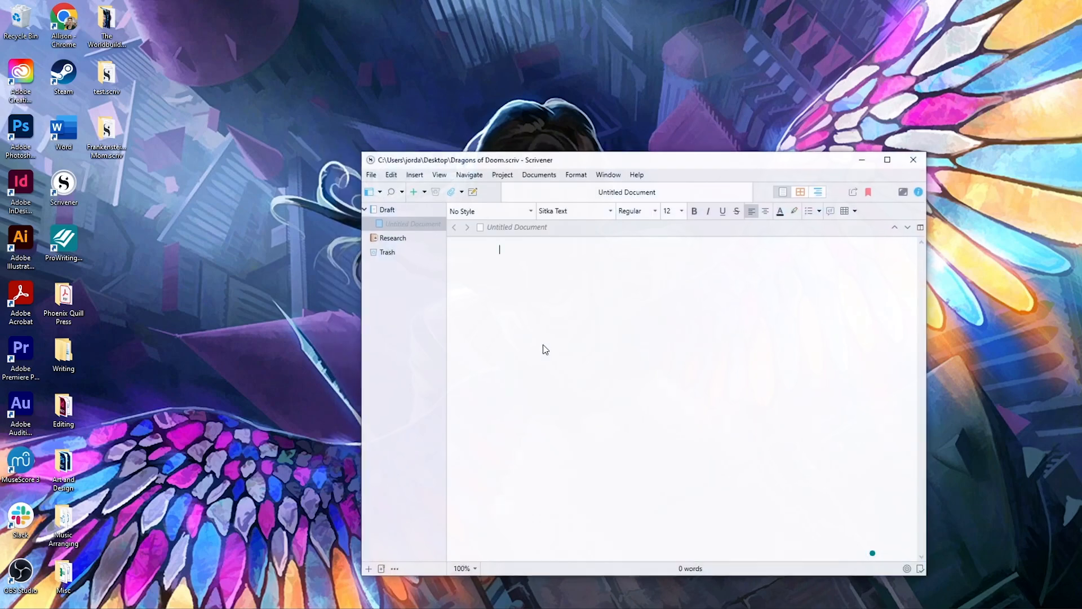
pyautogui.click(888, 159)
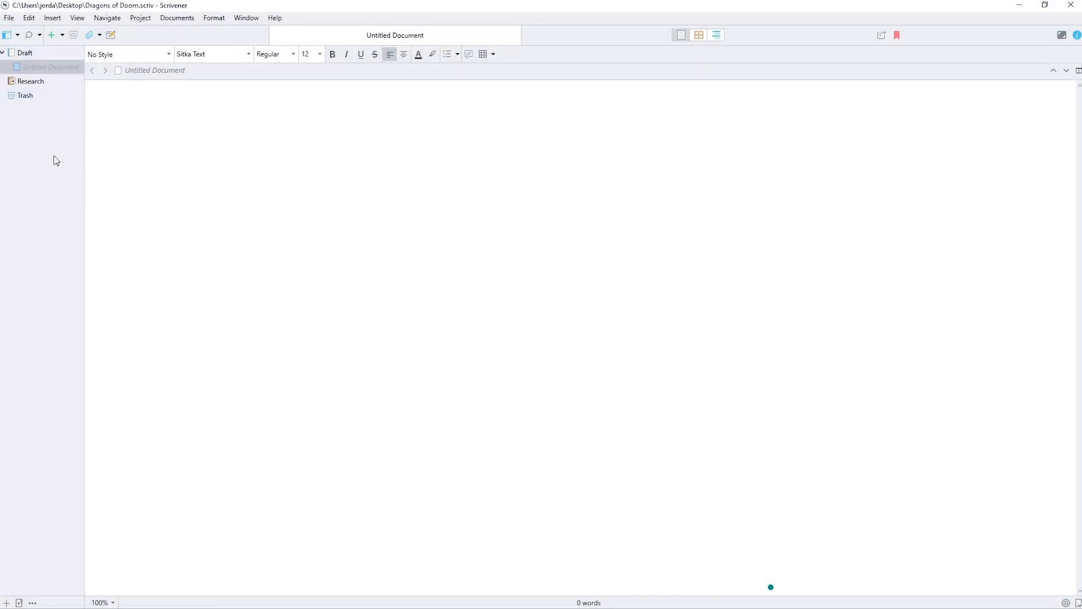
pyautogui.moveTo(88, 194); pyautogui.dragTo(142, 196)
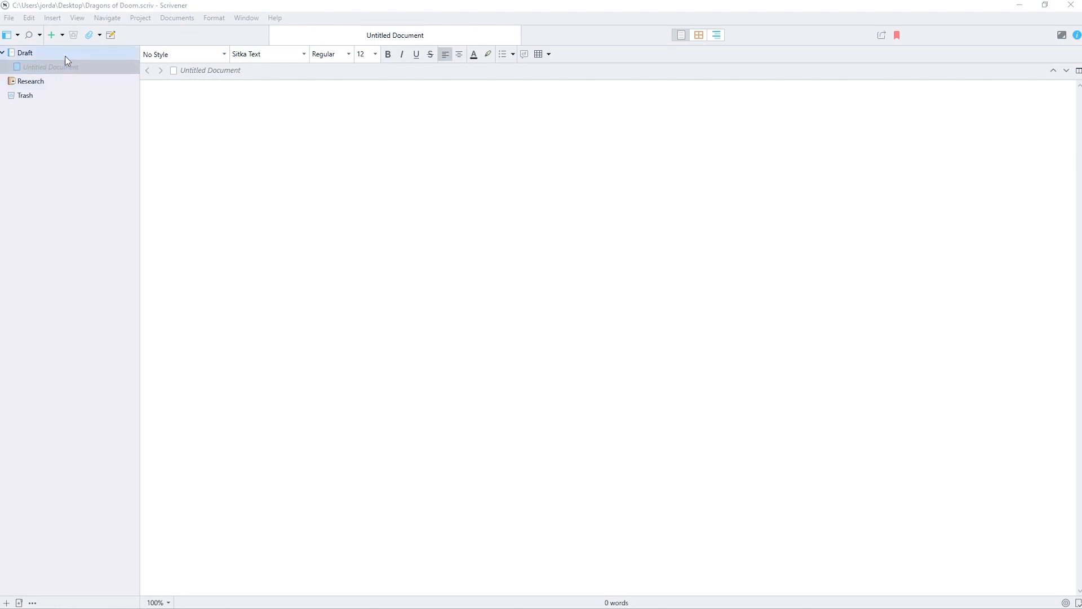
# Add a second text document under Draft and name the two documents Chapter 1 and Chapter 2
pyautogui.click(35, 53)
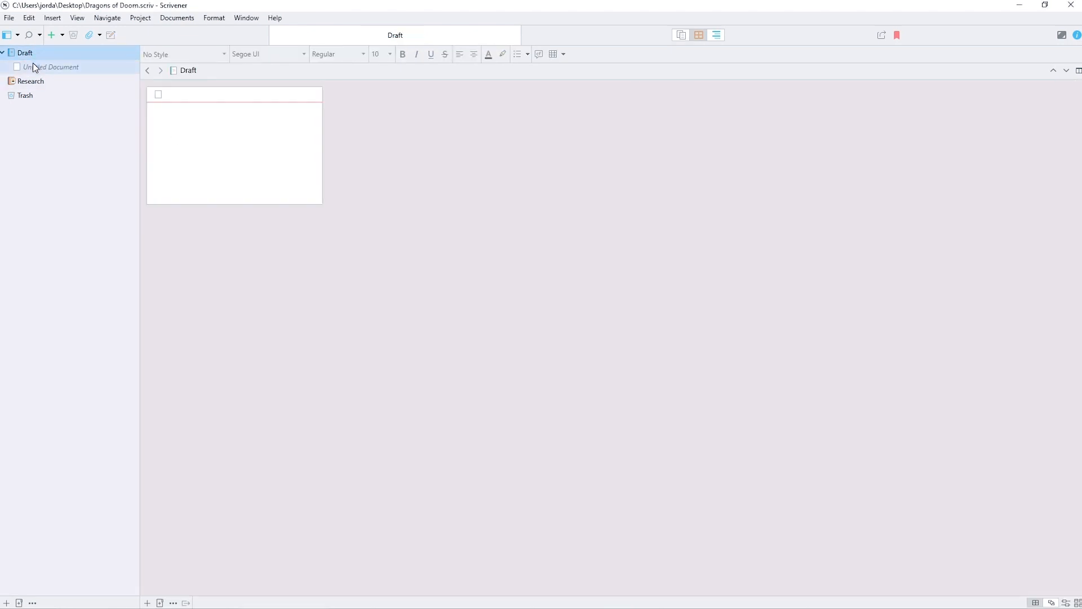
pyautogui.click(33, 66)
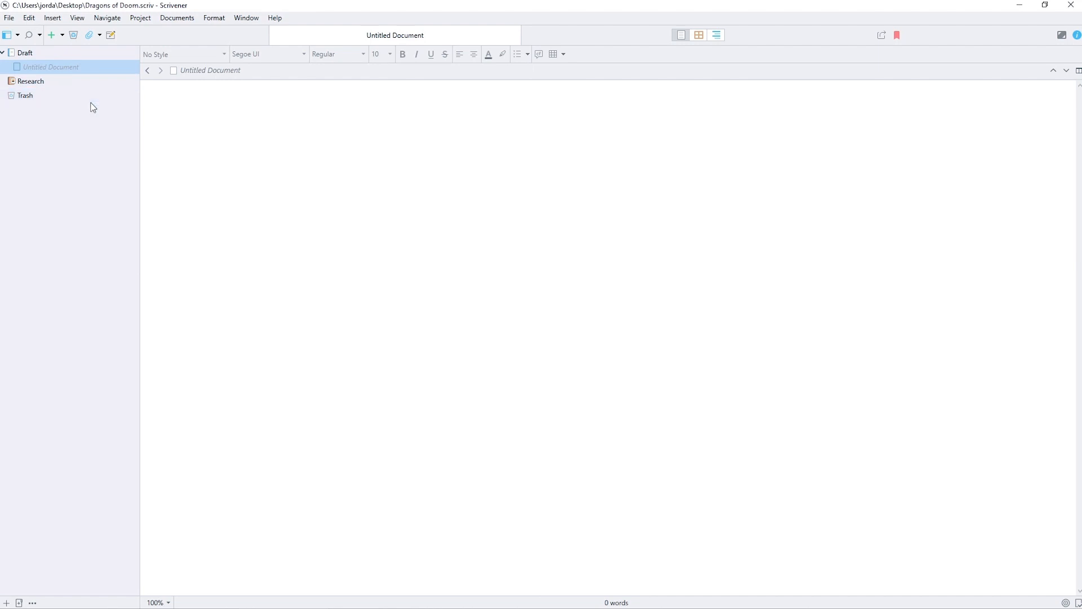
pyautogui.click(63, 39)
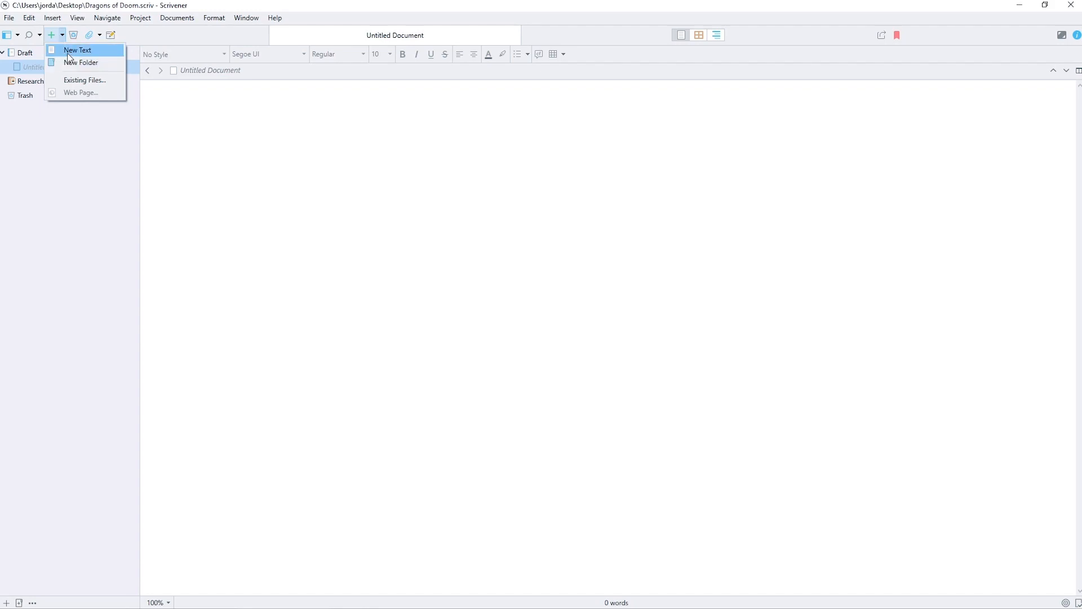
pyautogui.click(74, 52)
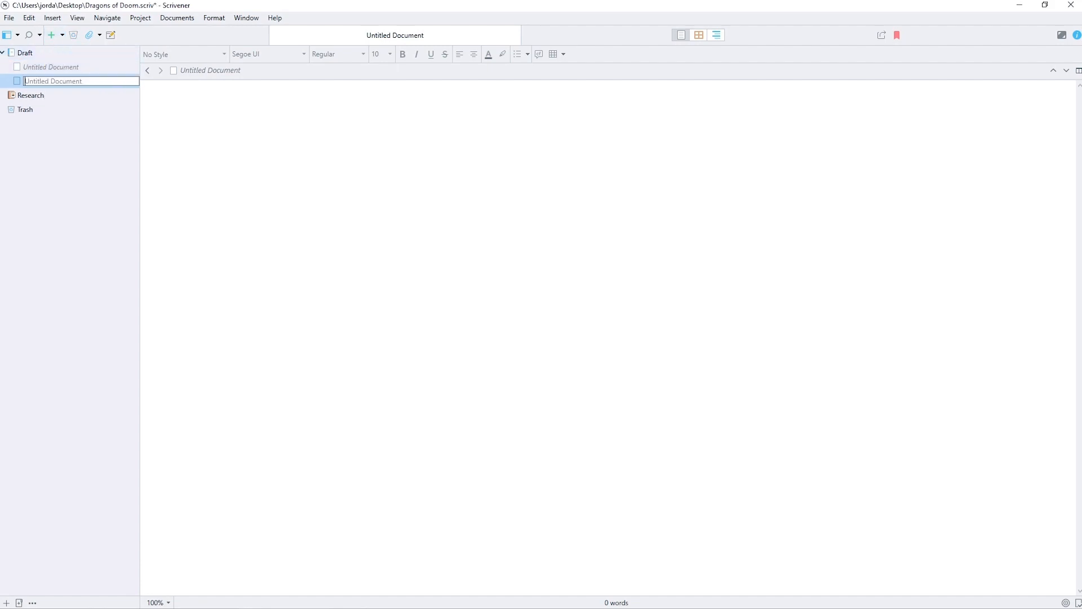
pyautogui.click(53, 67)
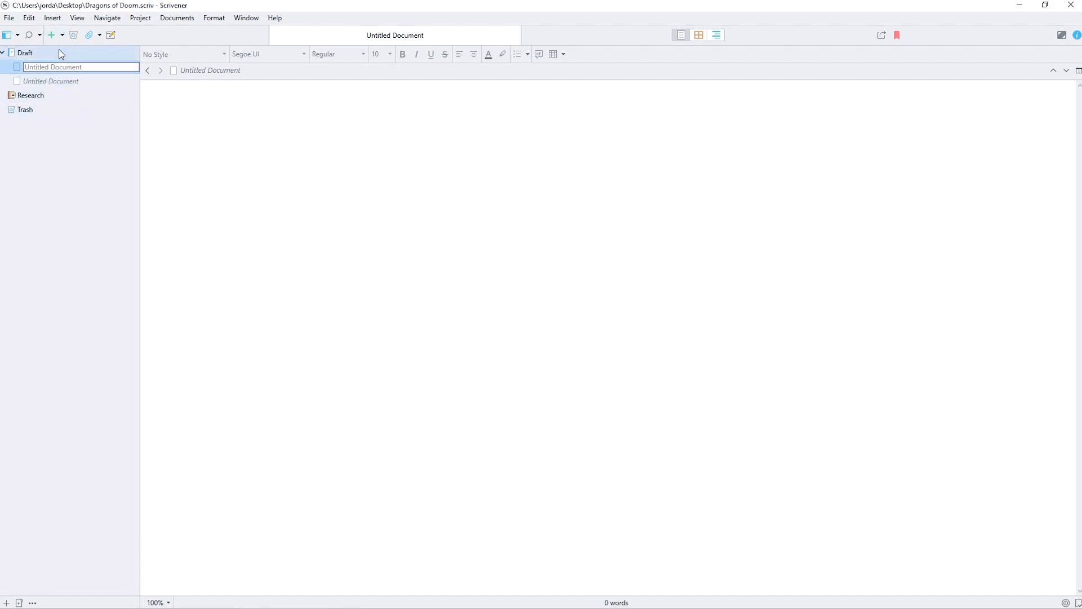
pyautogui.write('Chapter 1')
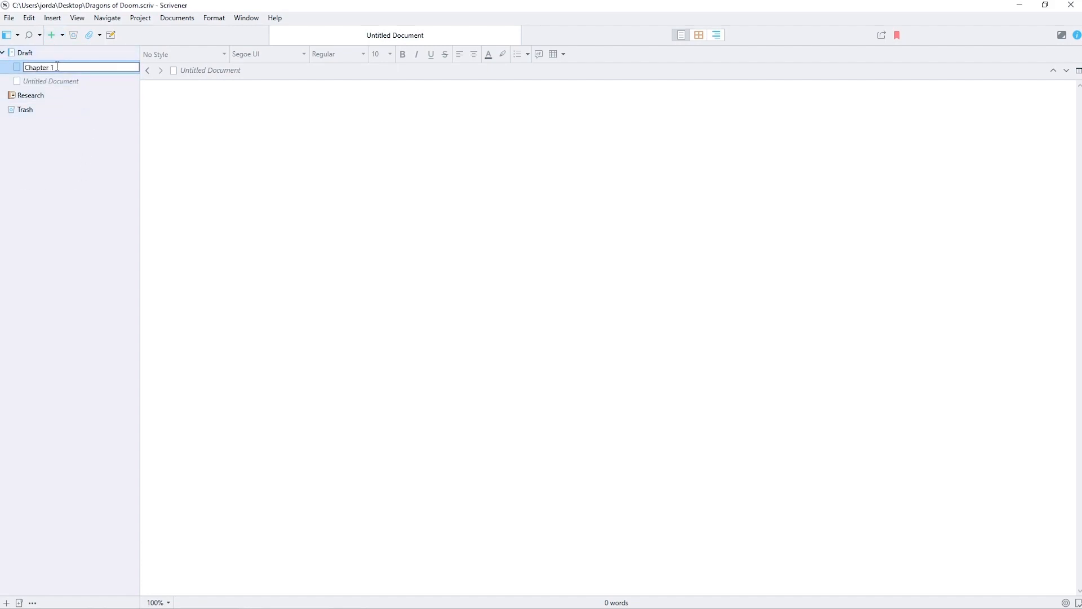
pyautogui.click(50, 83)
pyautogui.write('Chapter 2')
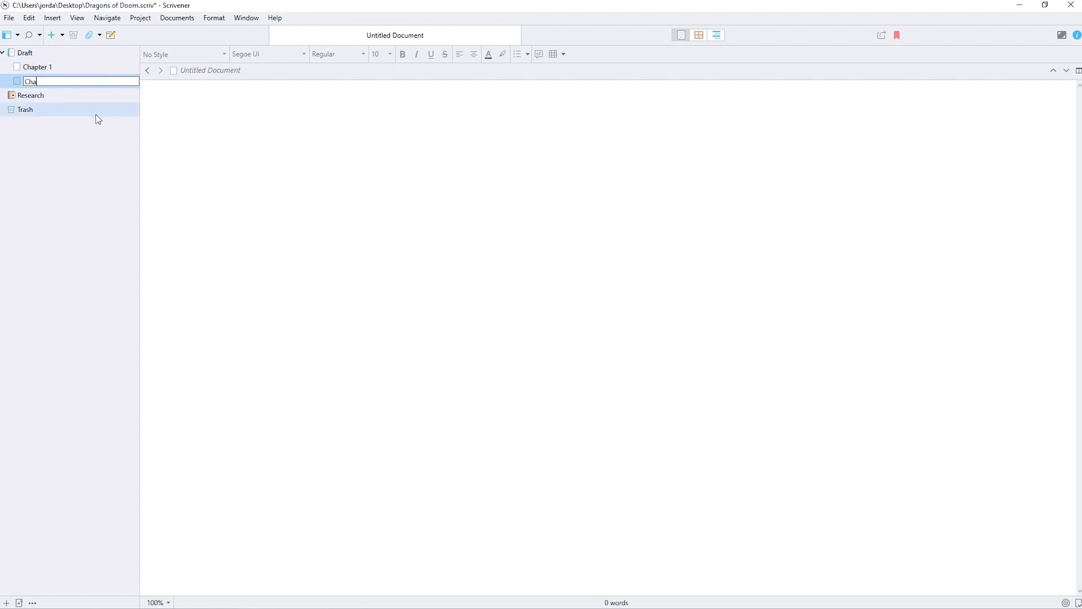
# Add a text document named Chapter 3 under Draft and move it below Chapter 2
pyautogui.click(63, 65)
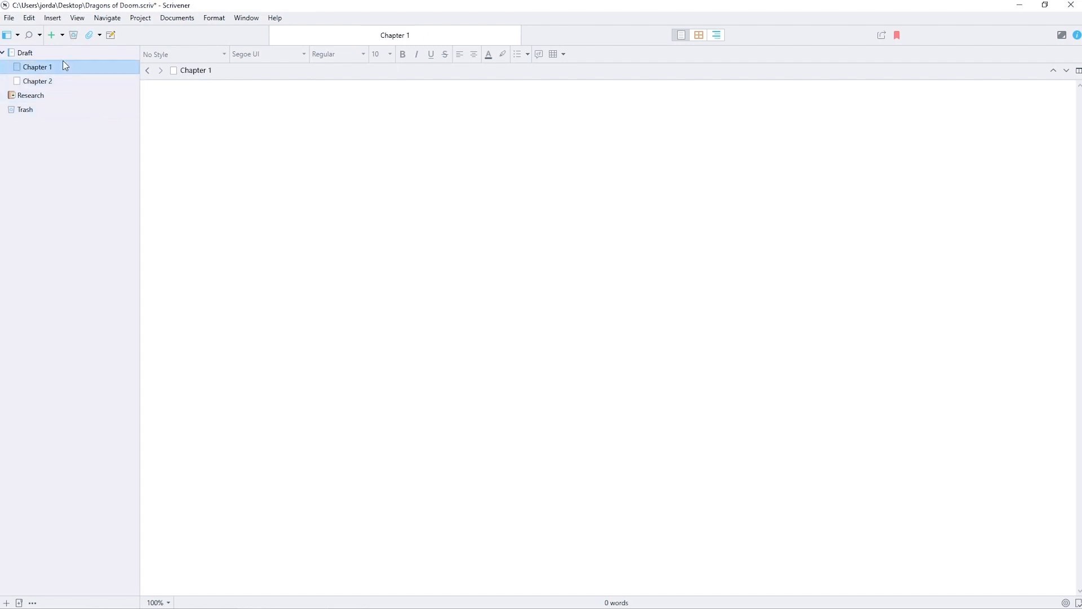
pyautogui.click(62, 35)
pyautogui.click(76, 49)
pyautogui.write('Chapter 3')
pyautogui.press('Return')
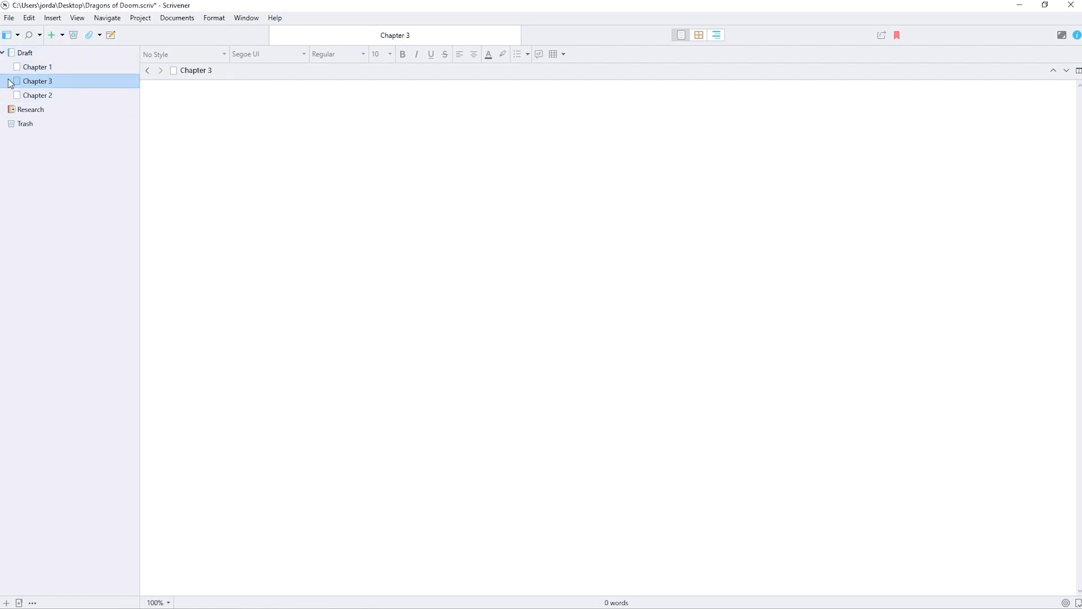
pyautogui.moveTo(49, 76); pyautogui.dragTo(44, 100)
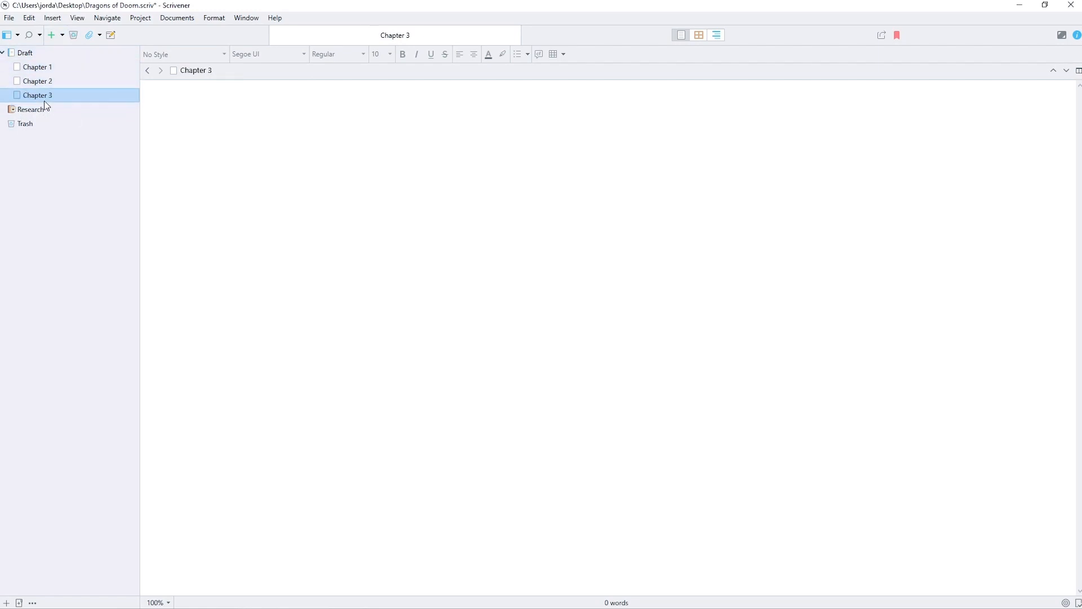
# Write "Bob the dragon was having a bad, sad day. Boo." in the Chapter 1 document
pyautogui.click(50, 68)
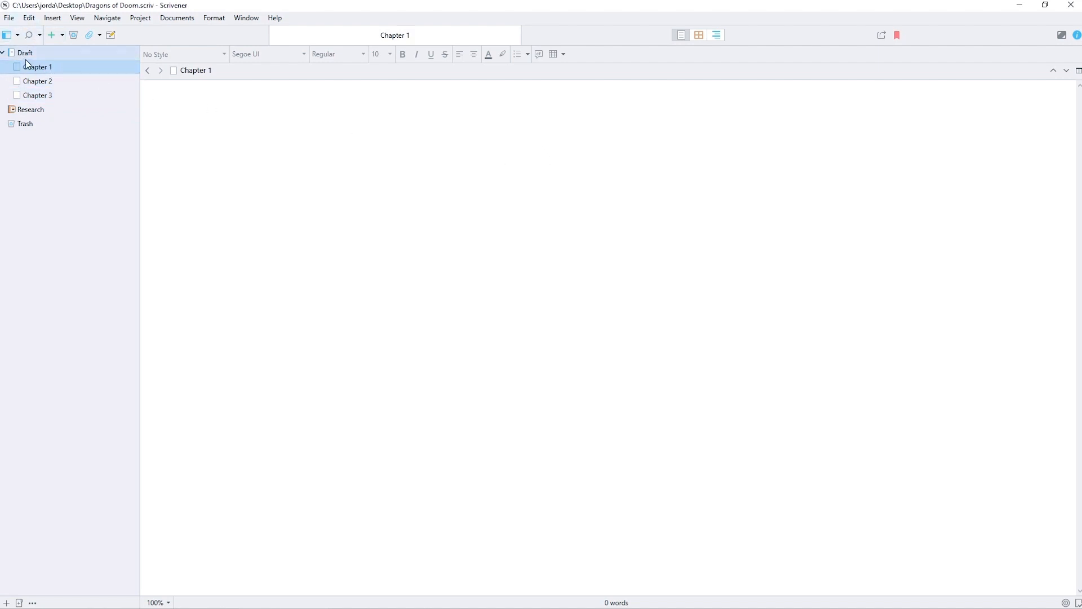
pyautogui.click(538, 137)
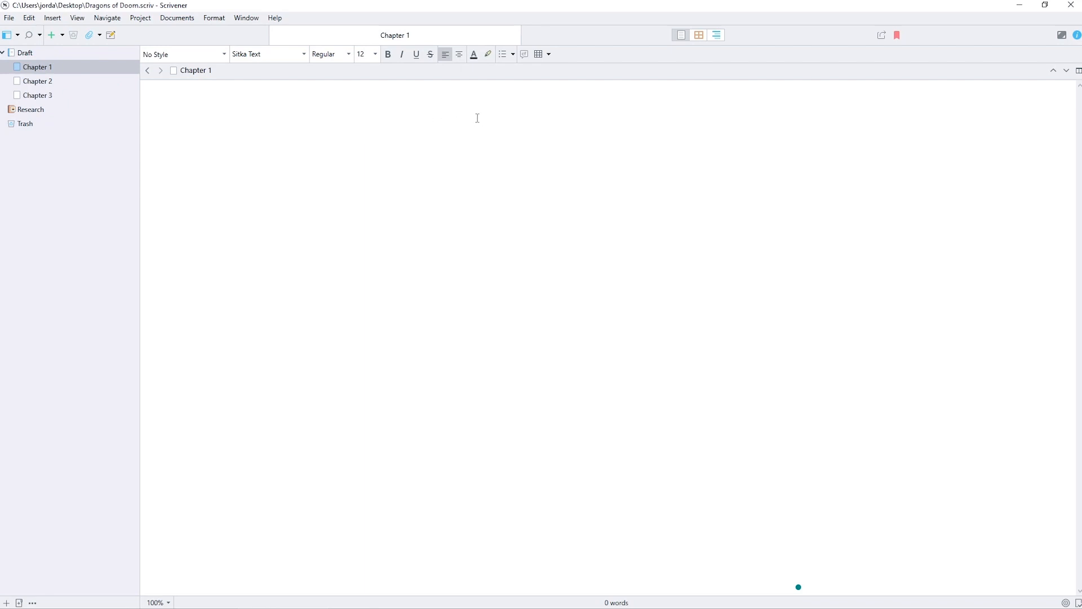
pyautogui.write('Bob the dragon was having a')
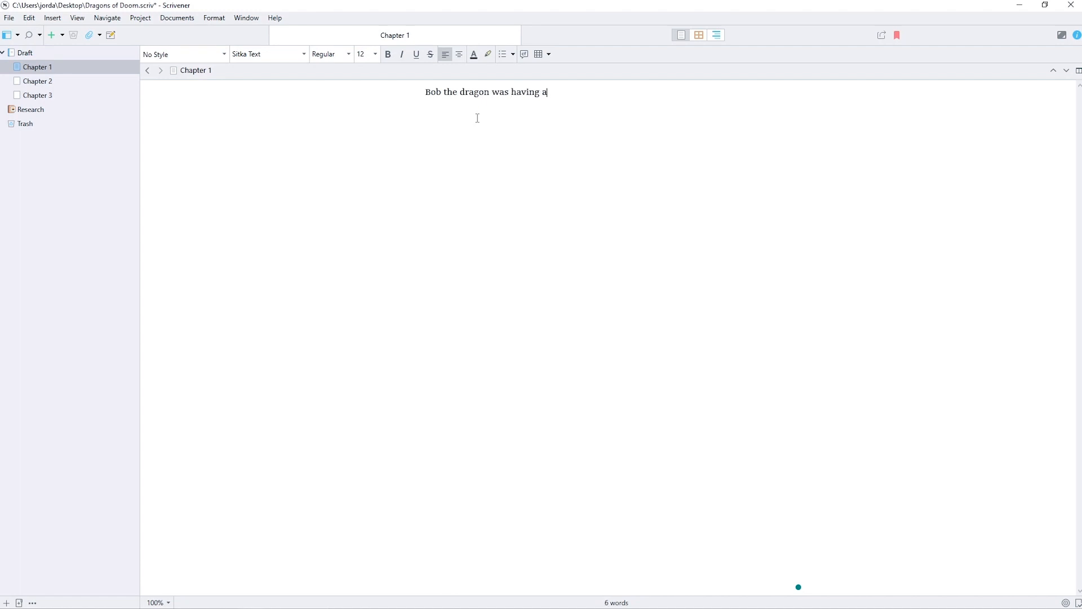
pyautogui.write(' bad, sad day. Boo.')
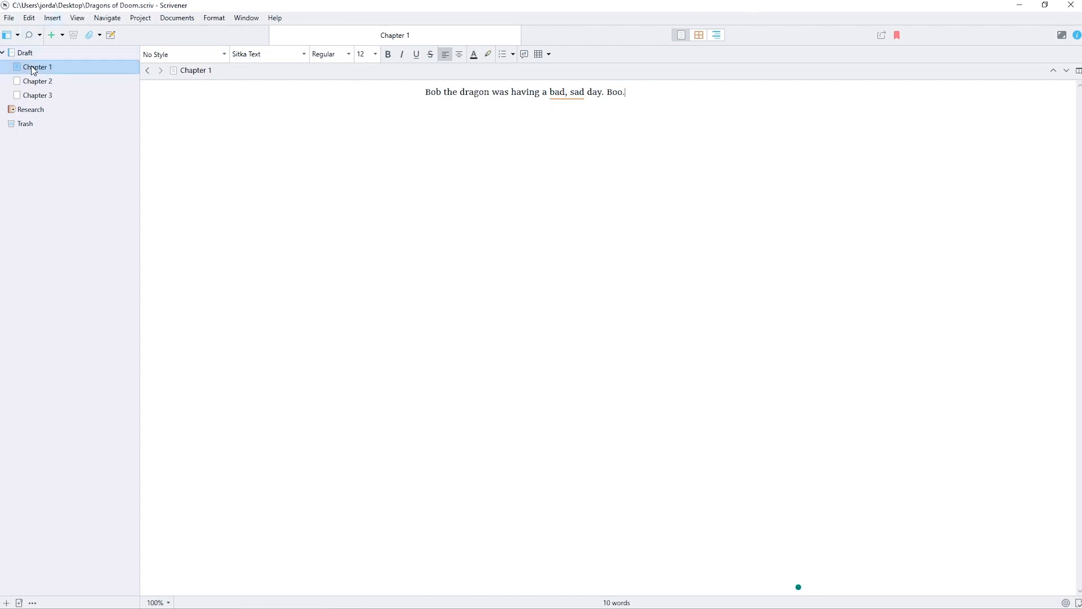
# Create a Chapter 1 folder under Draft and move the Chapter 1 text document into it
pyautogui.moveTo(18, 67)
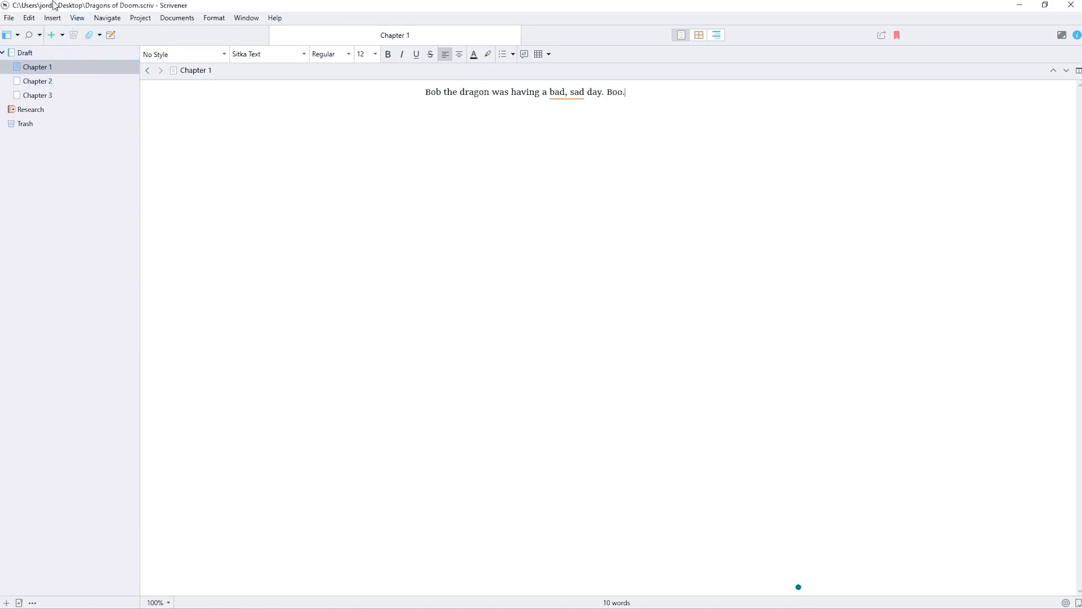
pyautogui.click(62, 35)
pyautogui.click(83, 63)
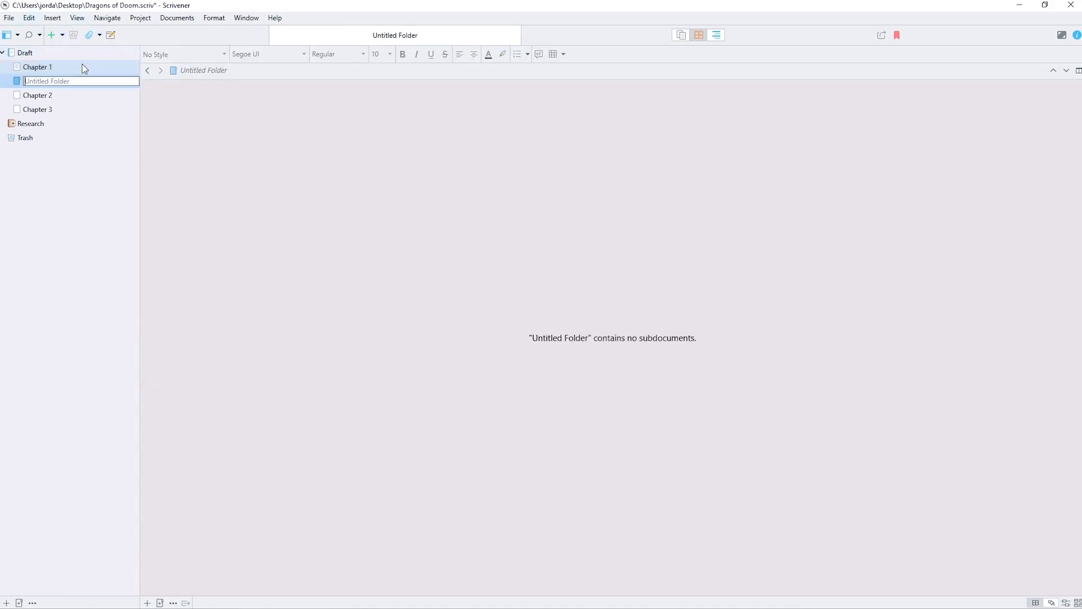
pyautogui.write('Chapter 1')
pyautogui.press('Return')
pyautogui.click(39, 67)
pyautogui.moveTo(42, 65); pyautogui.dragTo(44, 79)
pyautogui.click(7, 66)
# Rename the text document inside the Chapter 1 folder as Scene 1
pyautogui.doubleClick(46, 83)
pyautogui.write('Scne')
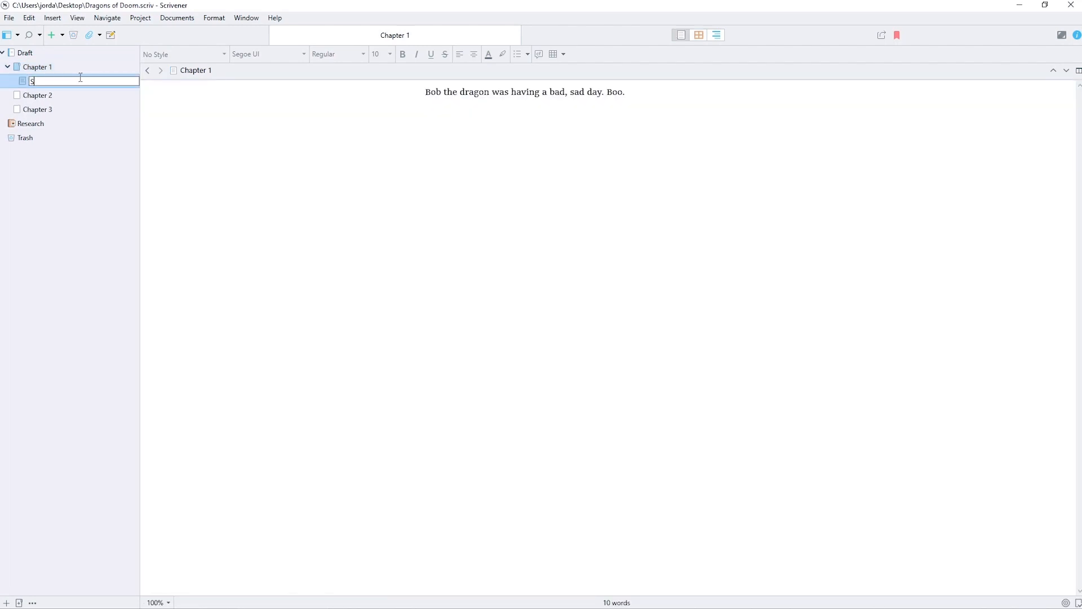
pyautogui.press('BackSpace')
pyautogui.press('BackSpace')
pyautogui.press('BackSpace')
pyautogui.write('cene 1')
pyautogui.press('Return')
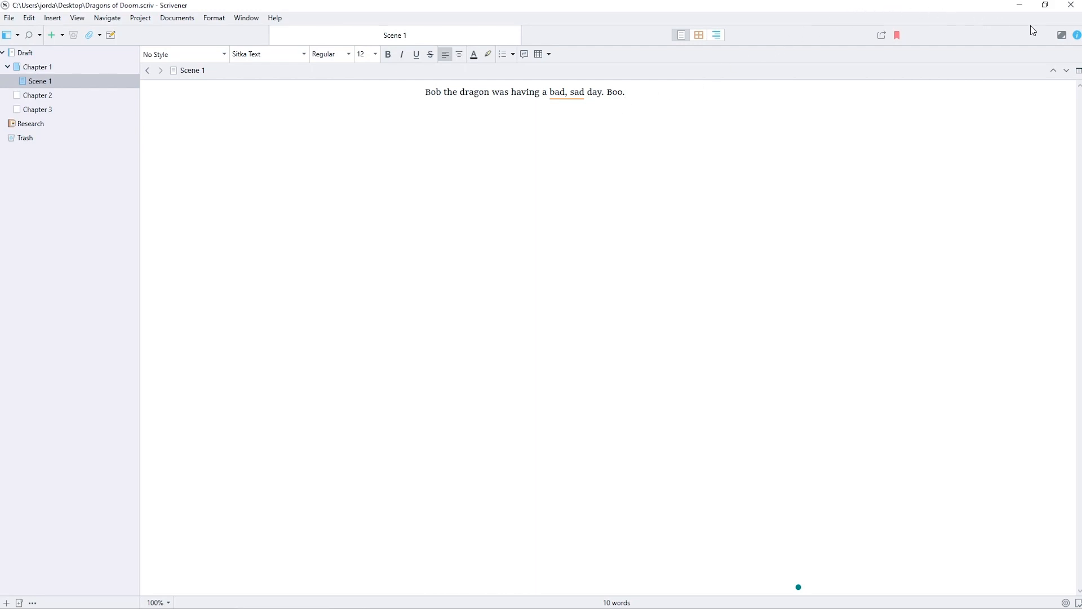
# View Scene 1 in the distraction-free full-screen composition mode and return to the normal editor
pyautogui.click(1062, 35)
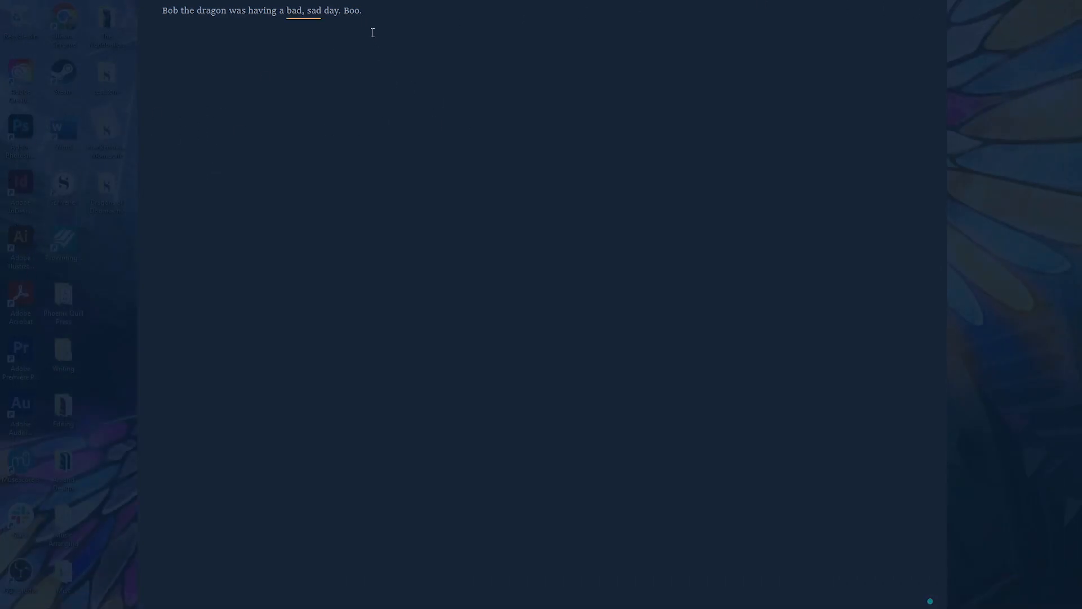
pyautogui.moveTo(1029, 586)
pyautogui.moveTo(1029, 586)
pyautogui.mouseDown()
pyautogui.moveTo(1013, 589)
pyautogui.moveTo(1042, 588)
pyautogui.moveTo(1023, 588)
pyautogui.mouseUp()
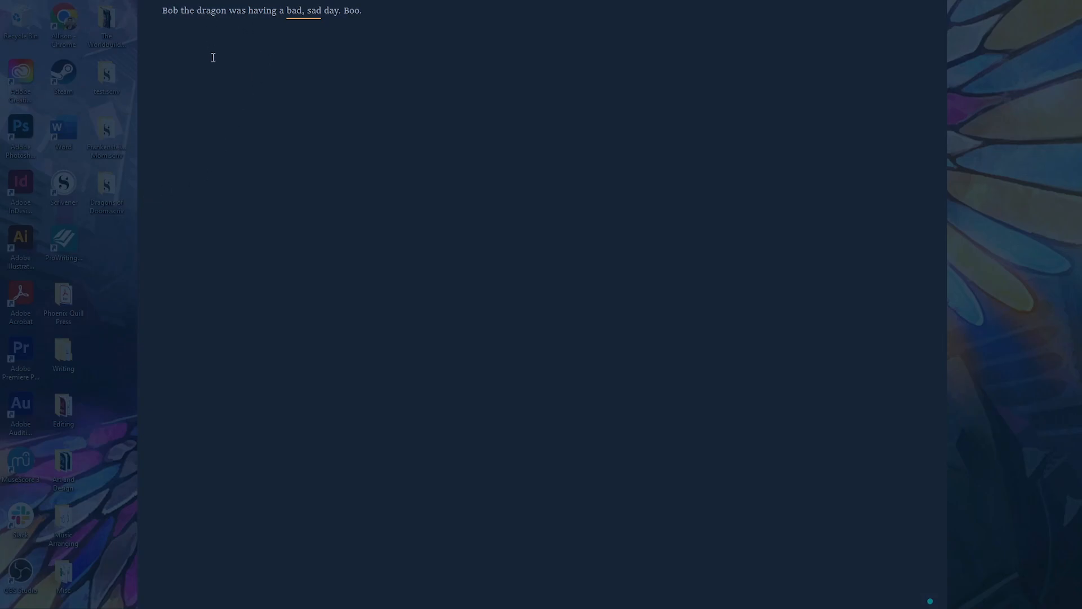
pyautogui.press('Escape')
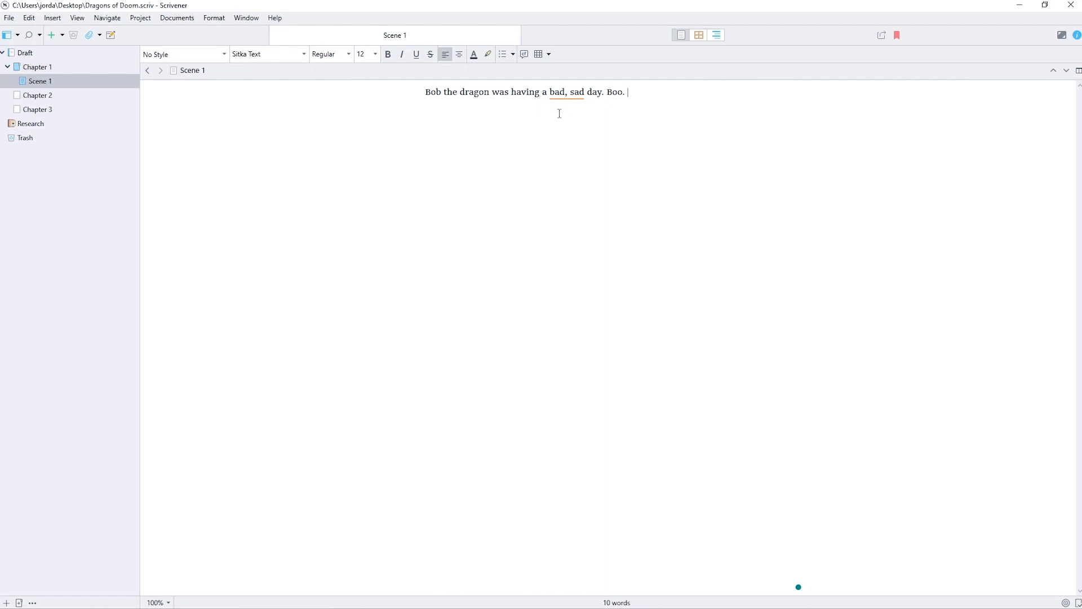
# Split the editor into two side-by-side panes and make the second pane active
pyautogui.click(1079, 72)
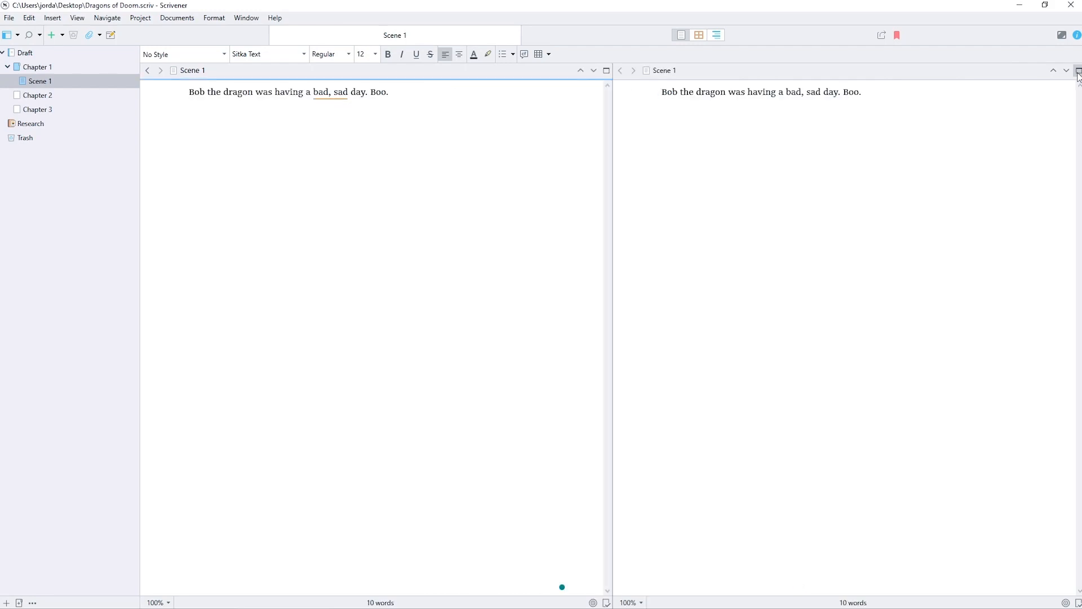
pyautogui.click(778, 144)
pyautogui.click(458, 115)
pyautogui.click(711, 92)
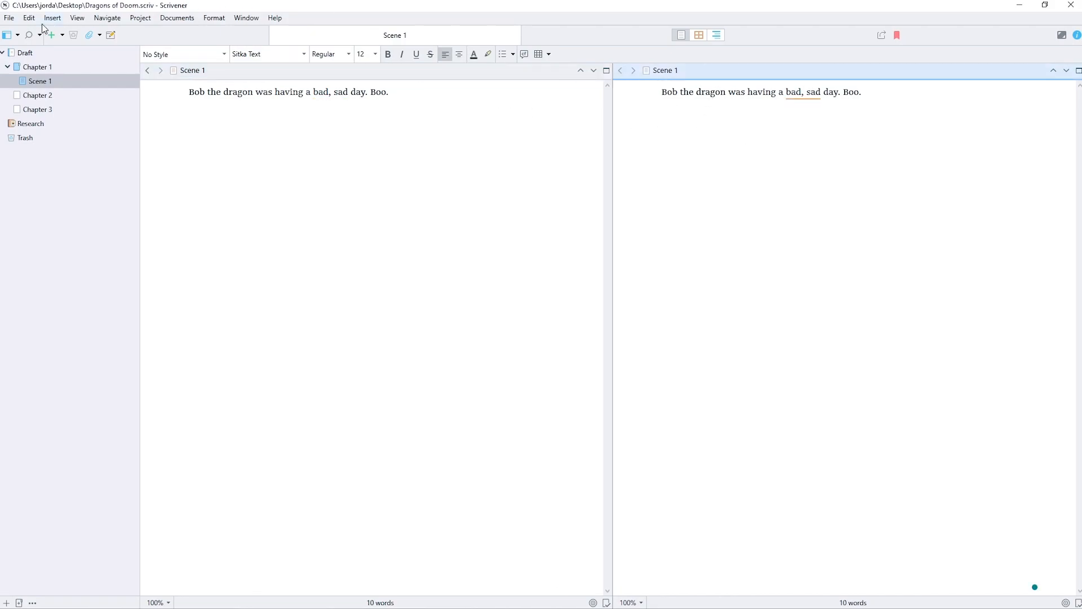
# Open Chapter 2 in the second pane and write "Bob was having lunch with sister, Lulu."
pyautogui.click(36, 96)
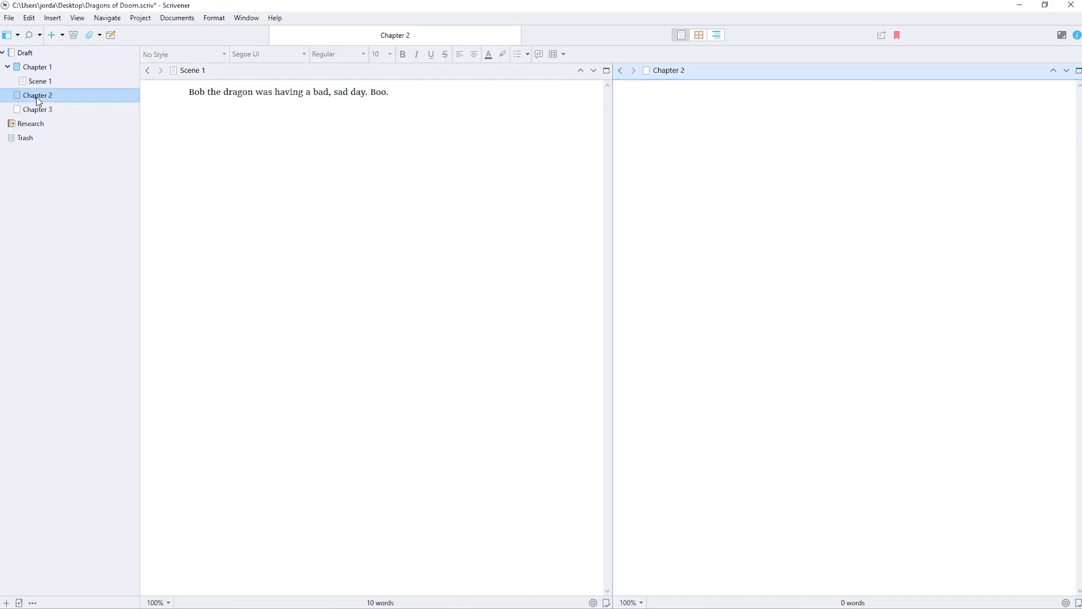
pyautogui.click(727, 122)
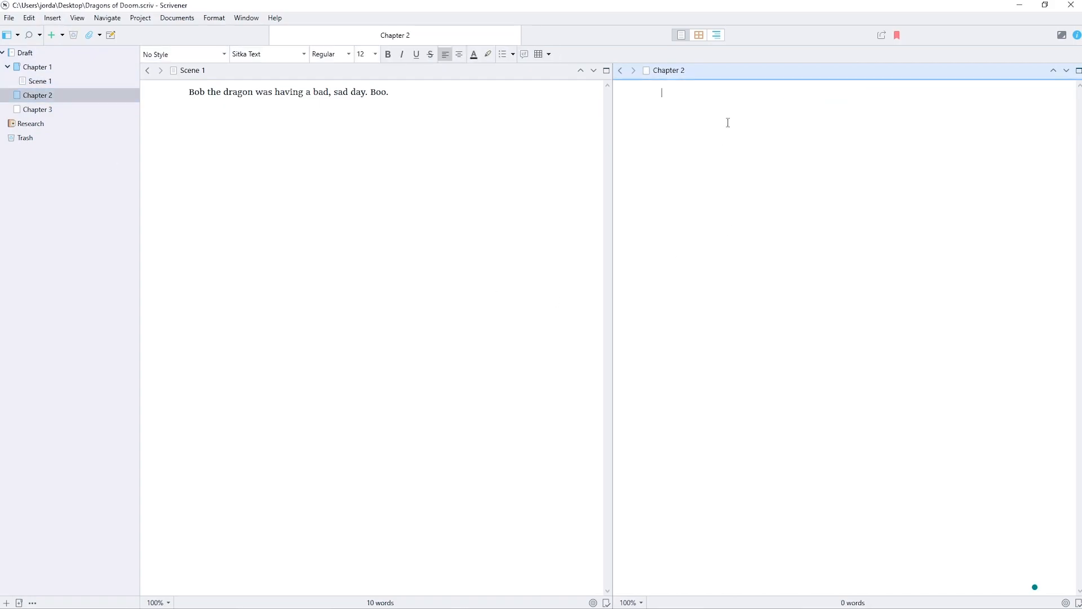
pyautogui.write('Bob was having lunch with sister, Lulu.')
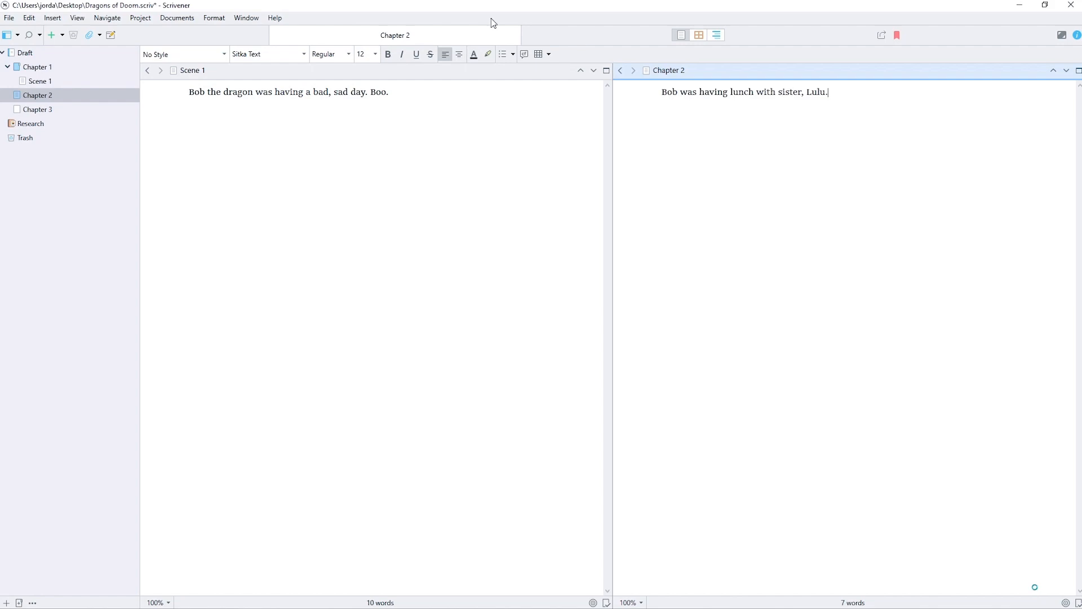
# Show the Draft folder's corkboard in the first pane and remove the editor split
pyautogui.click(417, 106)
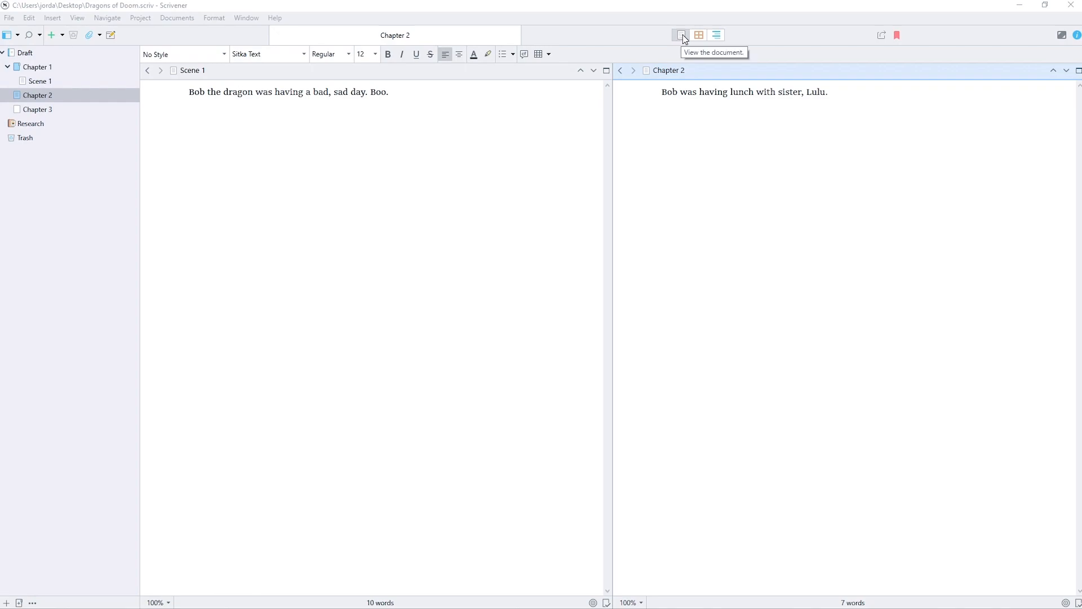
pyautogui.click(25, 52)
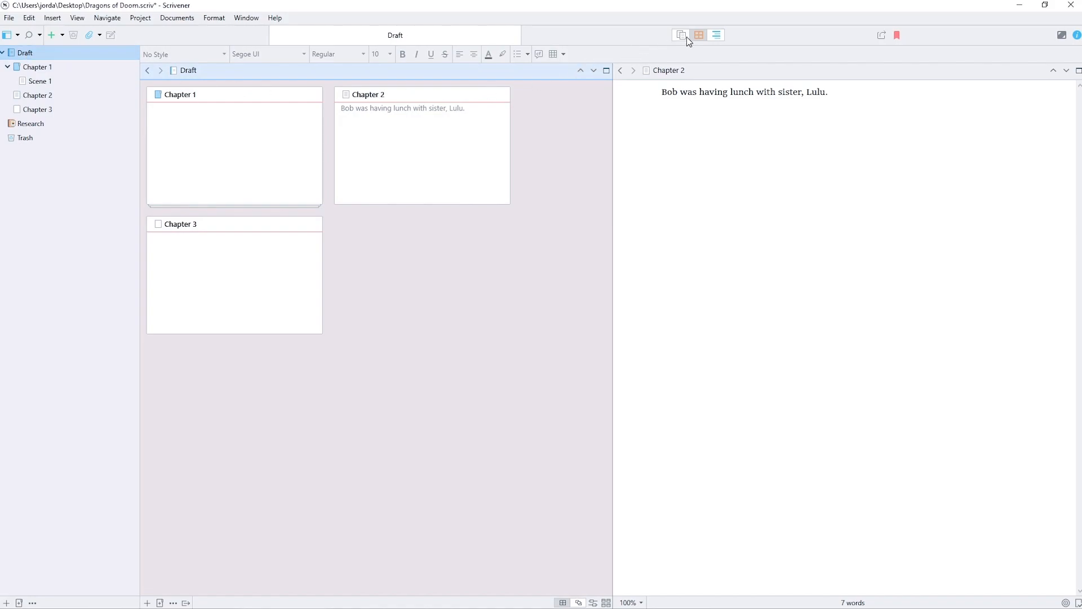
pyautogui.click(606, 69)
# Rename the Chapter 1 index card as "Chapter 1 - Bob's Sad Day"
pyautogui.click(198, 124)
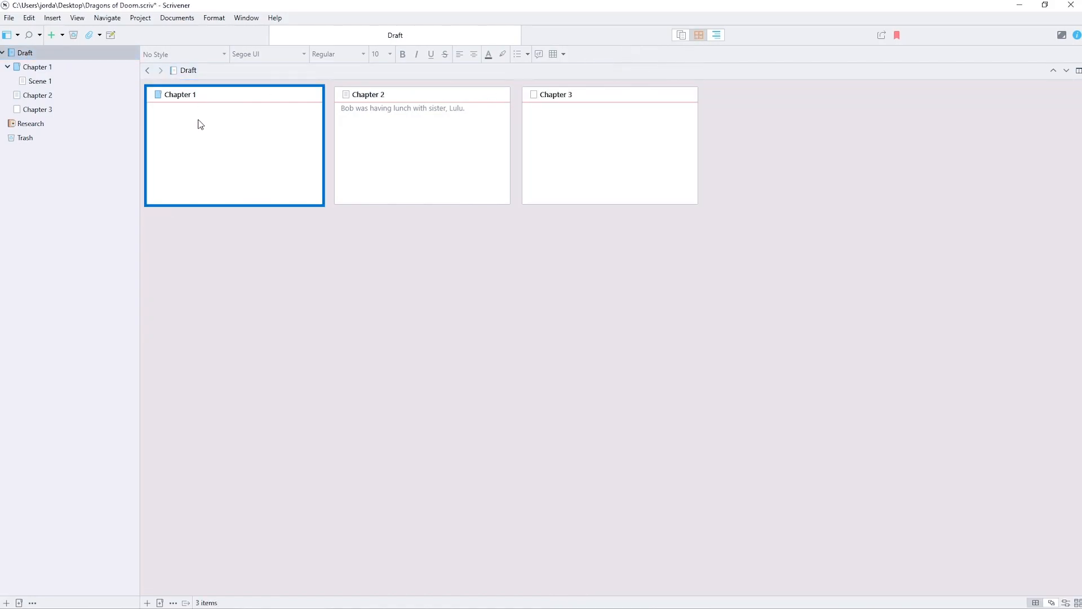
pyautogui.click(190, 93)
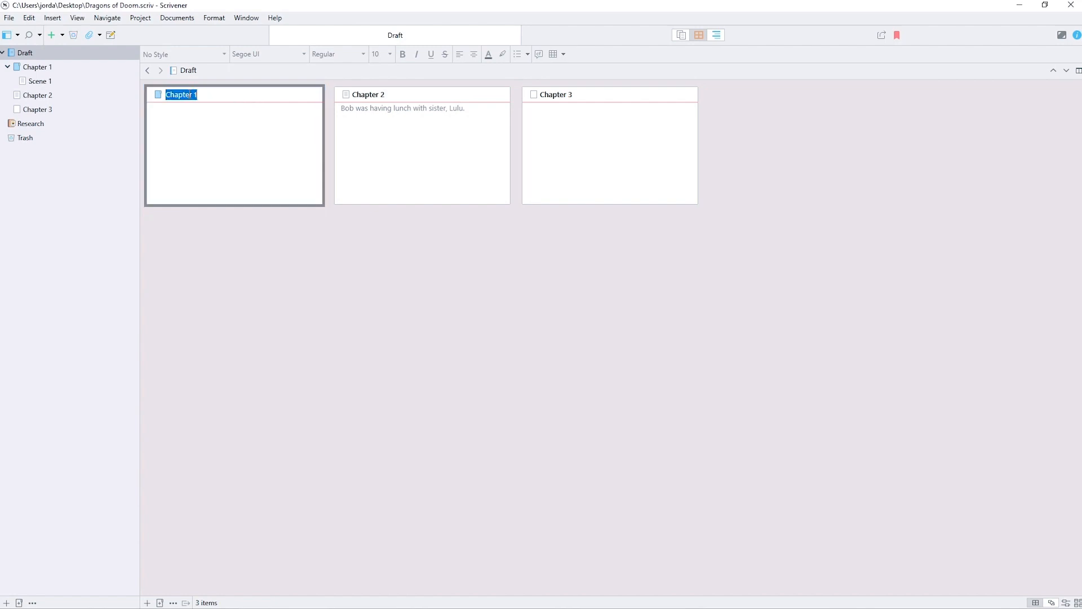
pyautogui.click(211, 94)
pyautogui.write("- Bob's Sad Day")
pyautogui.click(247, 117)
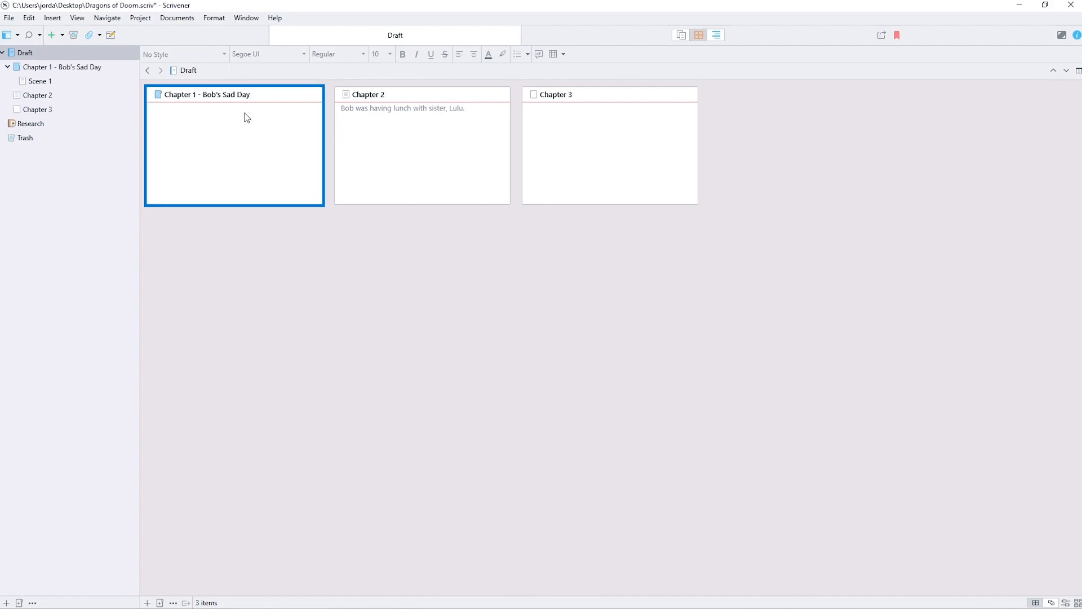
# Write the synopsis "Bob has lunch and sets the table on fire." on the Chapter 2 index card
pyautogui.click(380, 115)
pyautogui.doubleClick(378, 112)
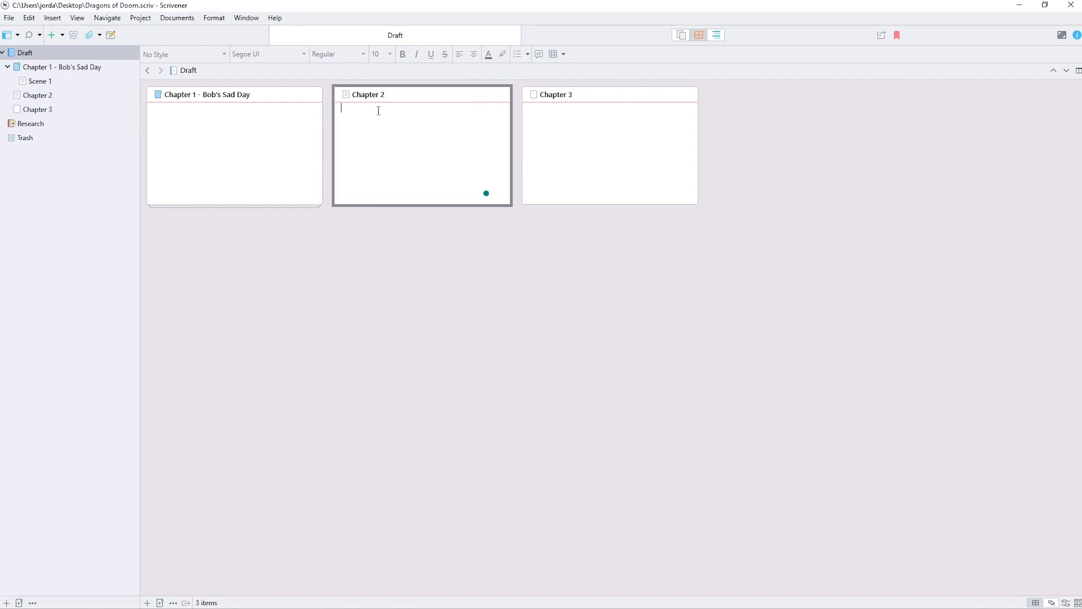
pyautogui.write('Bob has lunch and sets the table on fire.')
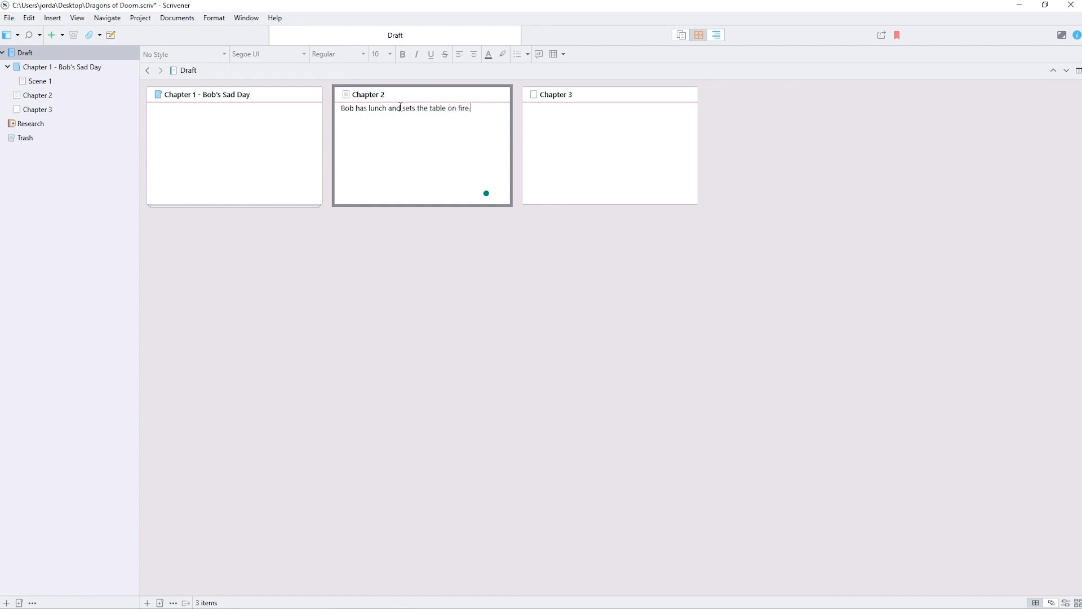
pyautogui.click(586, 134)
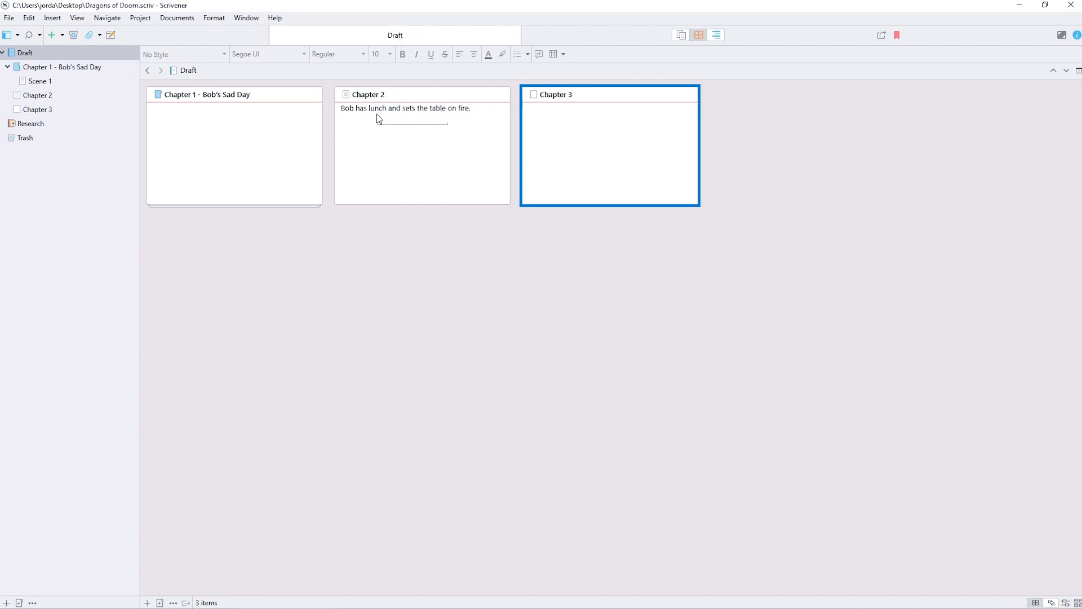
# Move Scene 1 to the Trash and reduce its chapter folder to a single text document named Chapter 1 in the Draft
pyautogui.moveTo(41, 82); pyautogui.dragTo(33, 138)
pyautogui.click(58, 68)
pyautogui.click(38, 95)
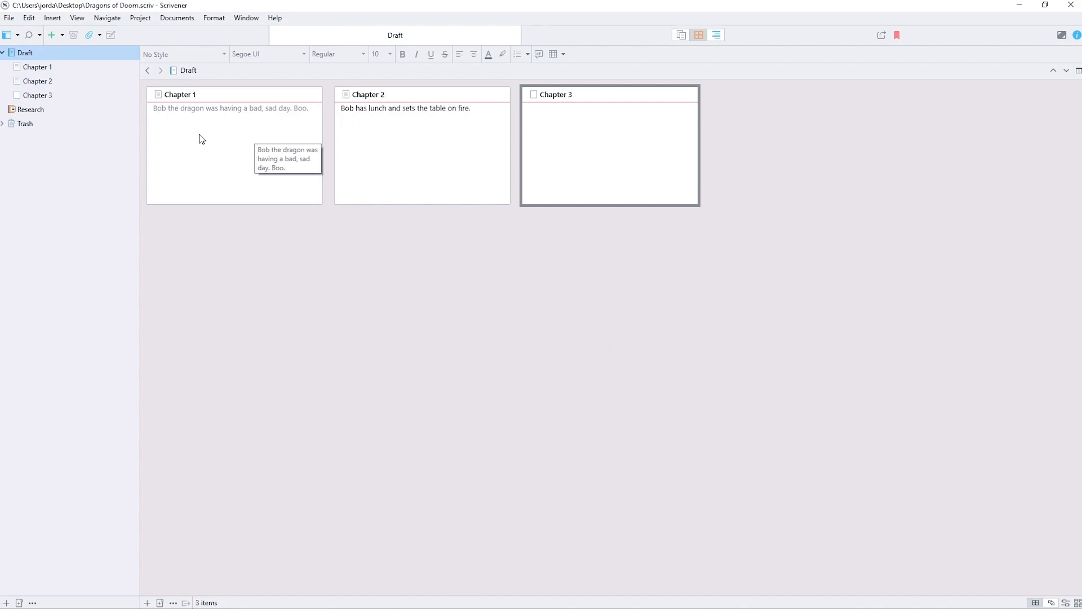
# Try reordering the corkboard by moving the Chapter 1 card after Chapter 2 and back to first place
pyautogui.click(198, 140)
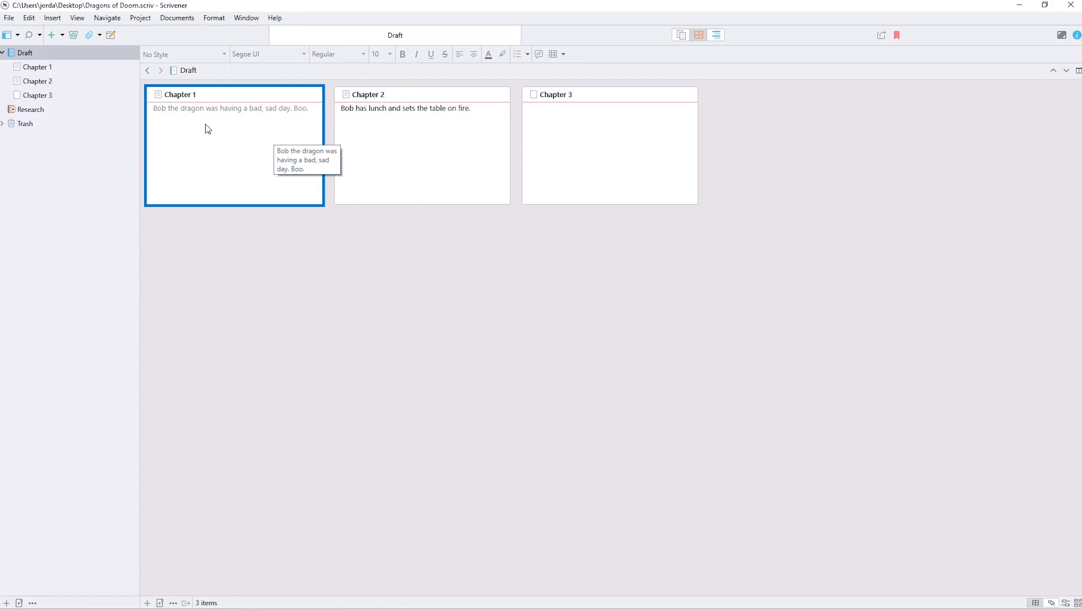
pyautogui.moveTo(207, 129); pyautogui.dragTo(494, 140)
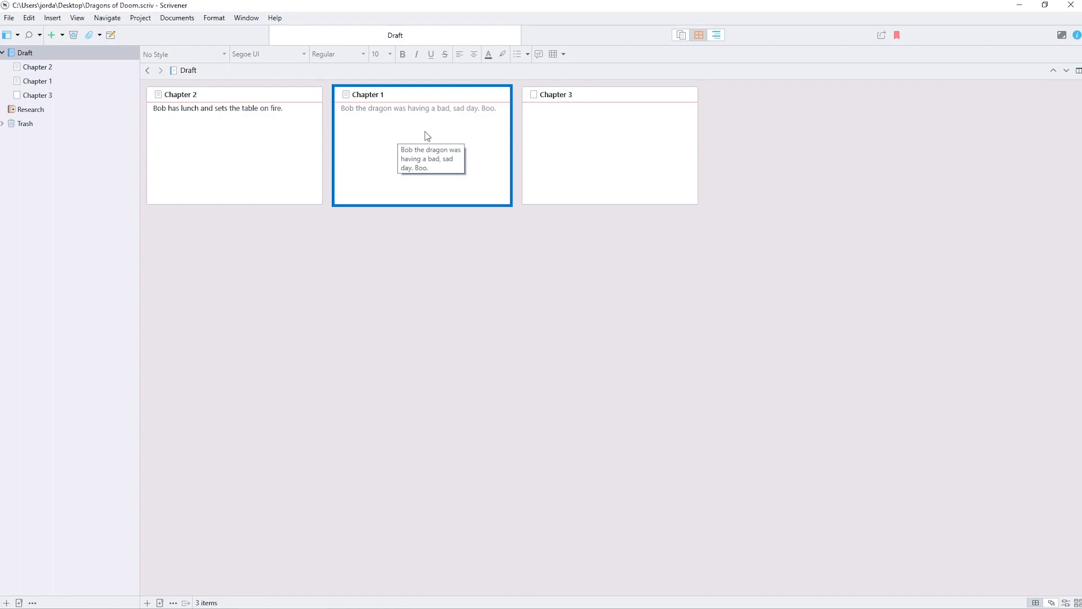
pyautogui.moveTo(424, 125); pyautogui.dragTo(200, 128)
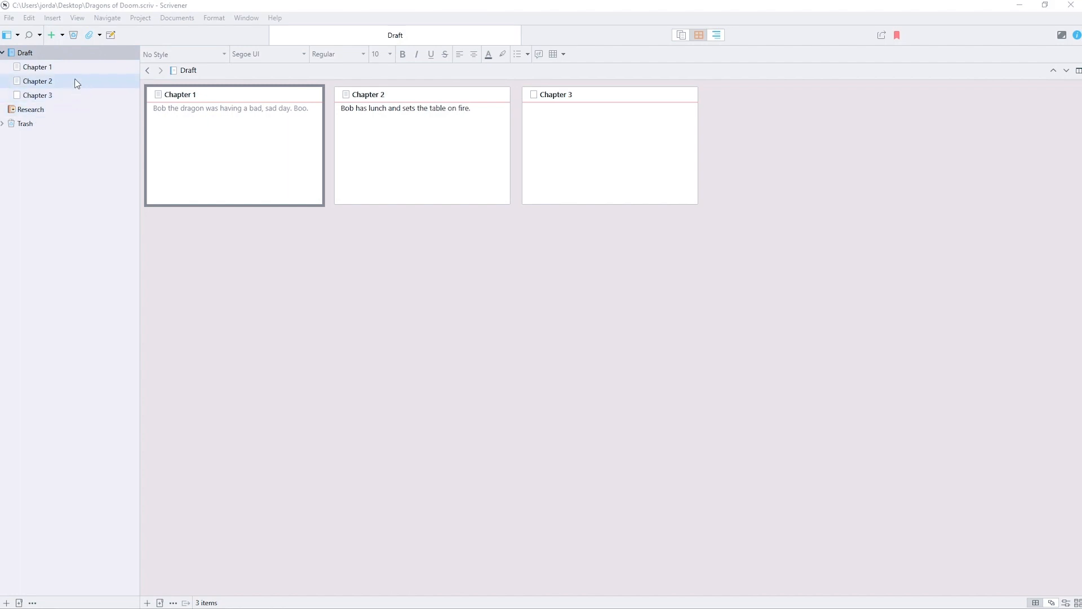
# Add a text document named Herbs to the Research folder and write "Eucalyptis - good for breathing." in it
pyautogui.click(39, 112)
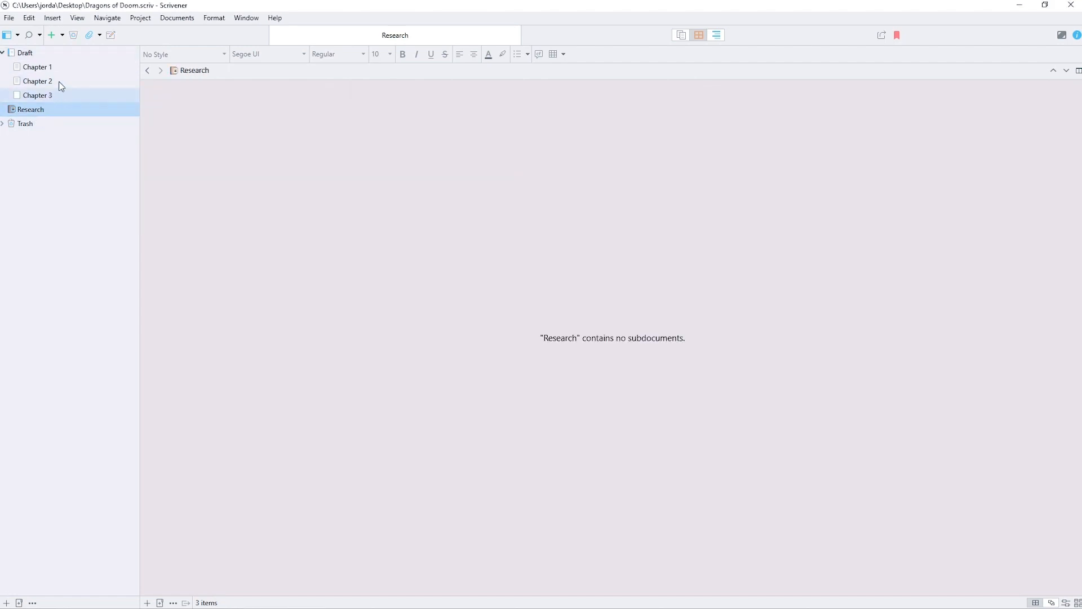
pyautogui.click(62, 37)
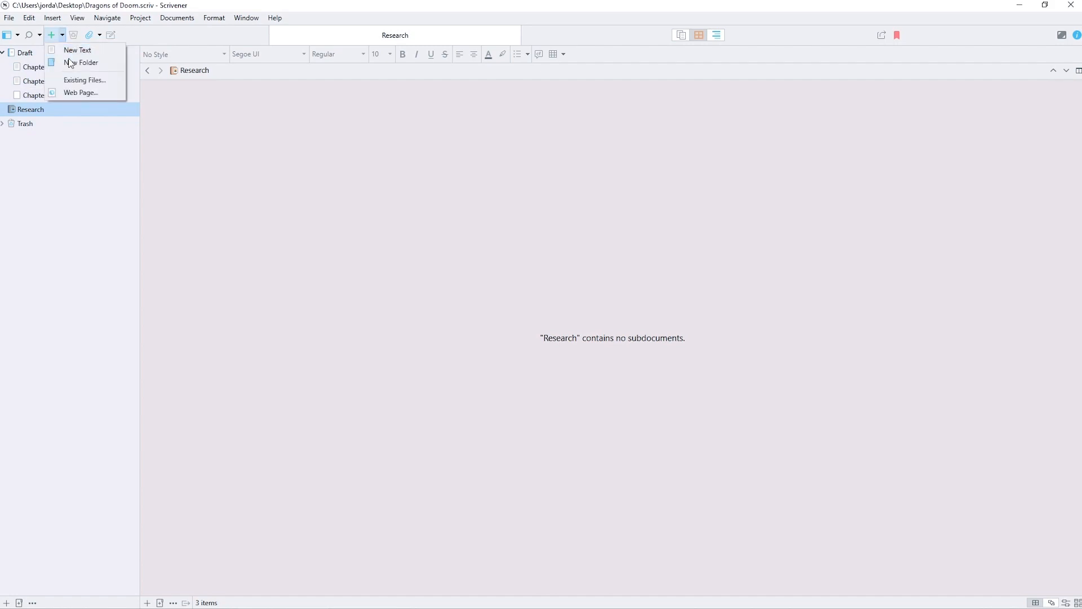
pyautogui.click(74, 50)
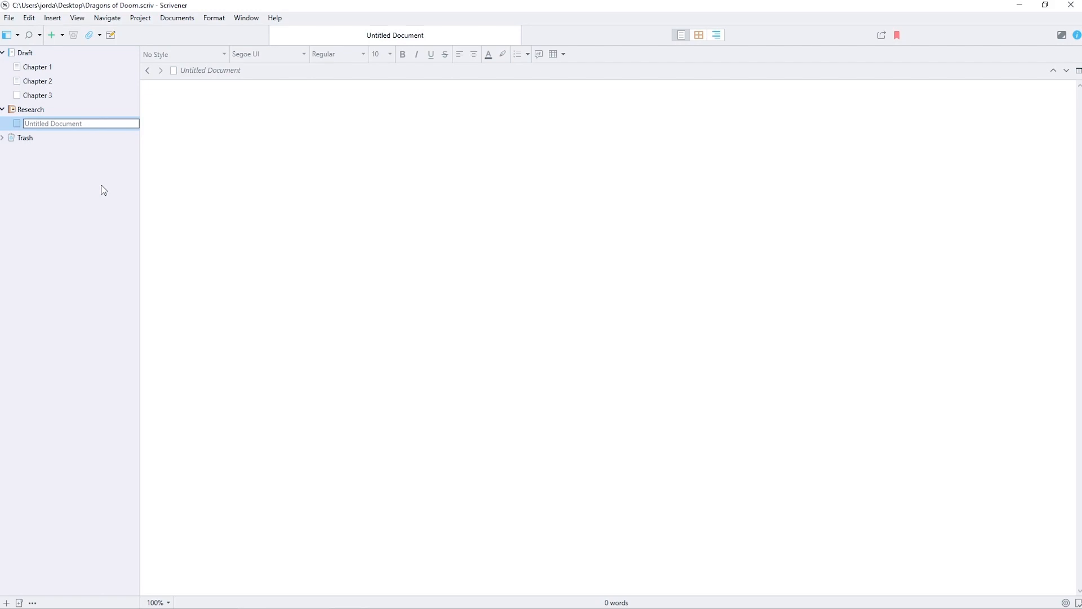
pyautogui.write('Hwe')
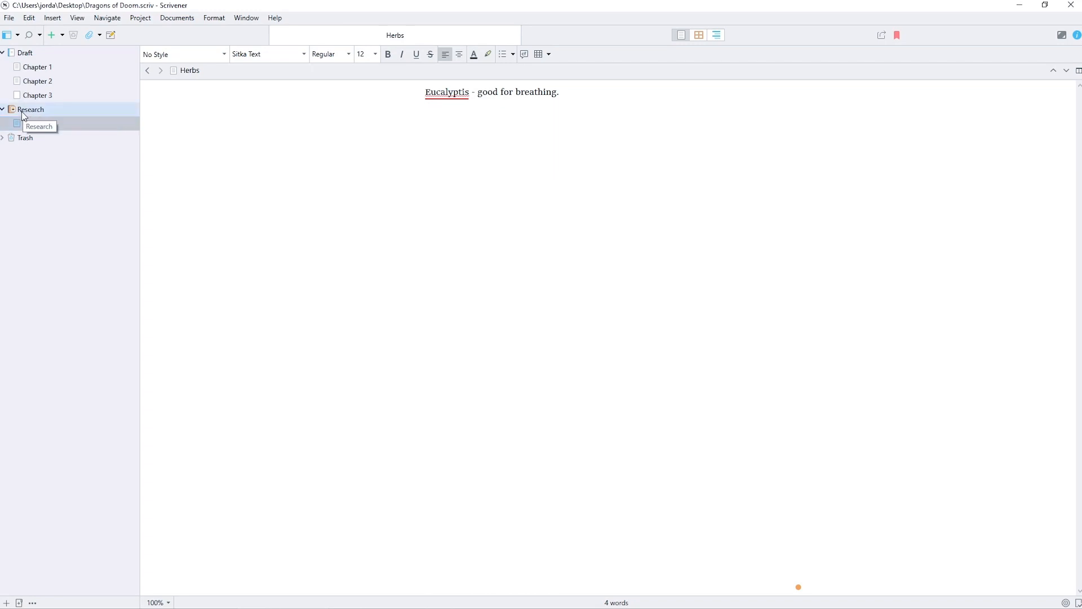
# Restore the window to a smaller size and import AdobeStock_44827278.jpeg from the Nature image folder into Research
pyautogui.click(1044, 5)
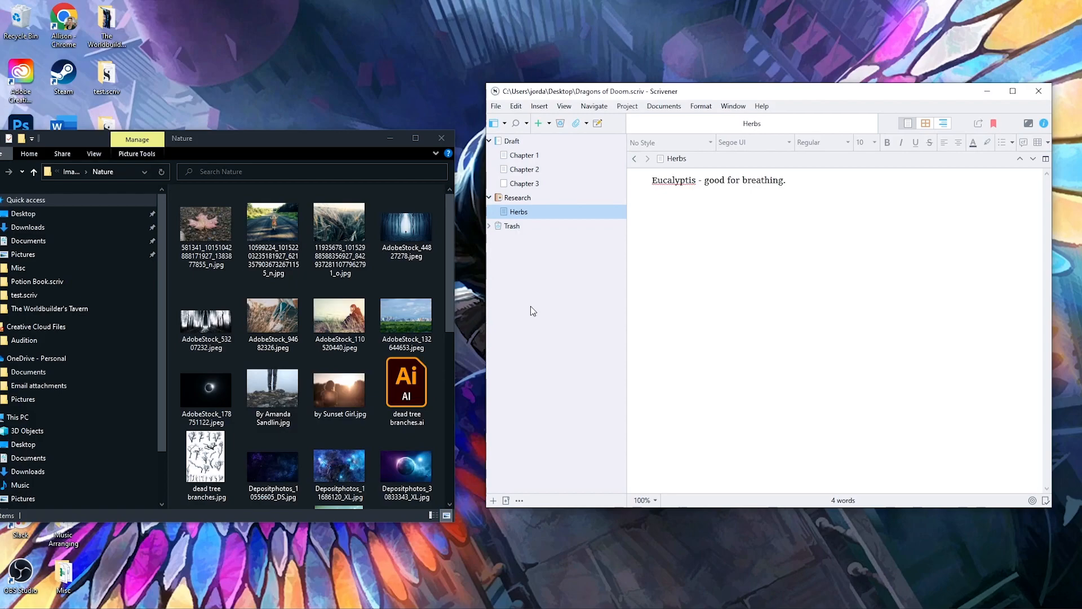
pyautogui.click(432, 256)
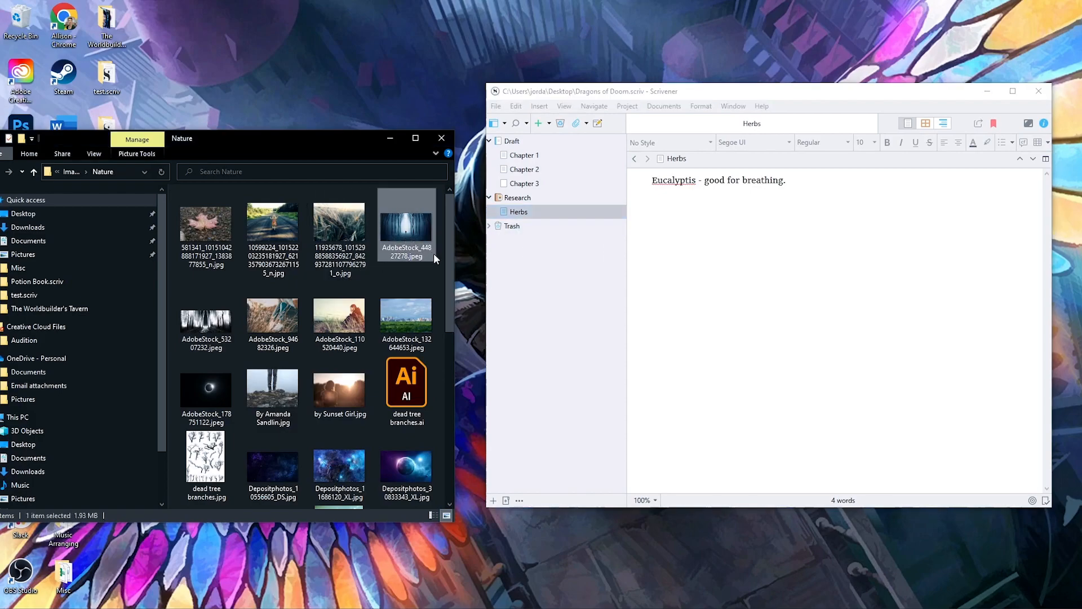
pyautogui.moveTo(405, 223); pyautogui.dragTo(523, 210)
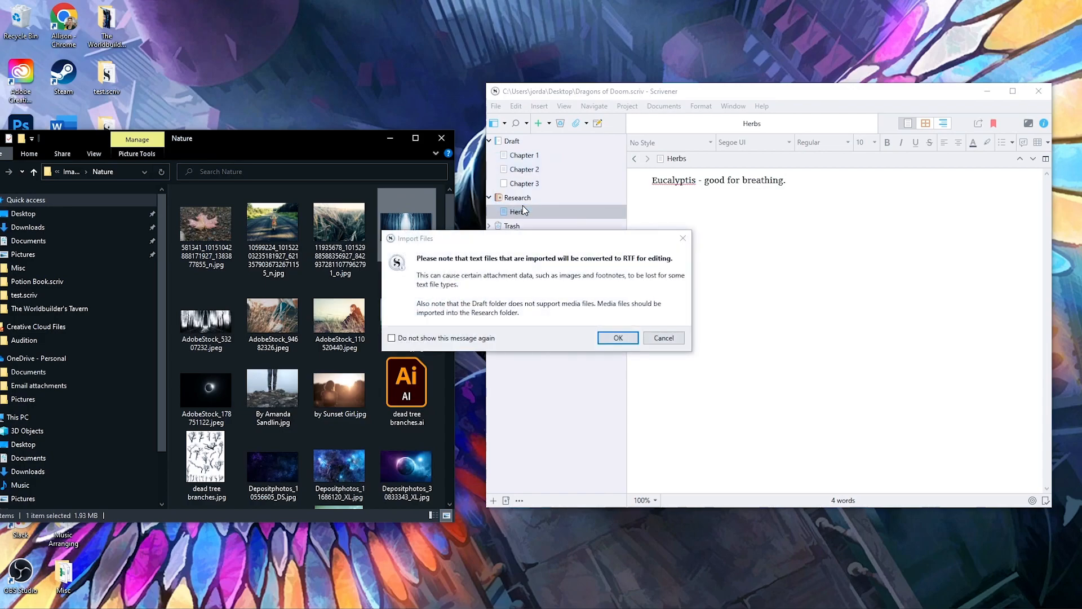
pyautogui.click(618, 337)
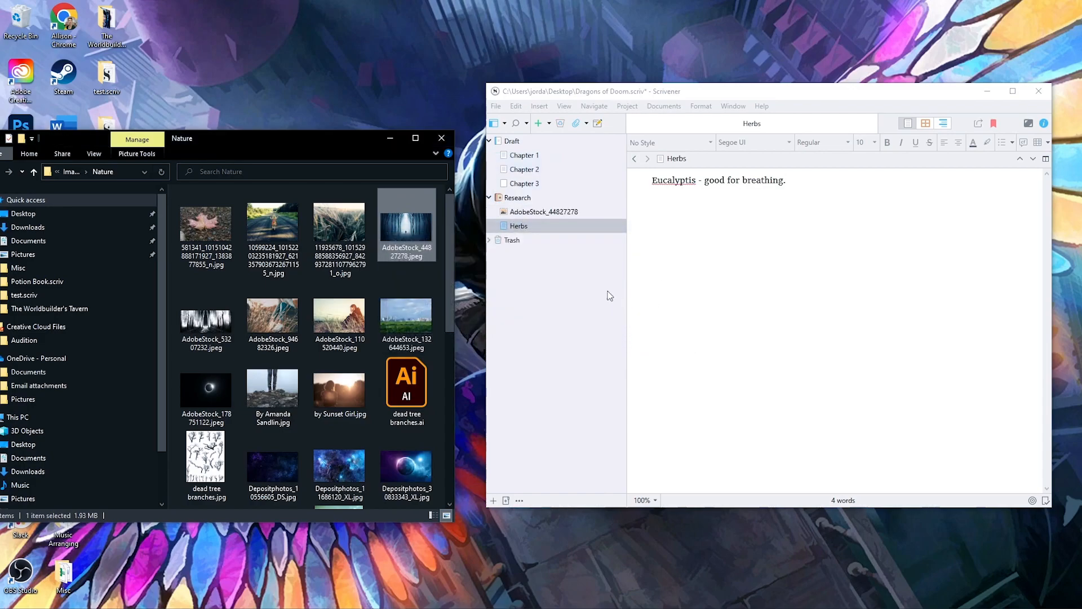
# Open the imported forest image in the editor and enlarge the window to full screen
pyautogui.moveTo(485, 278); pyautogui.dragTo(137, 278)
pyautogui.click(196, 211)
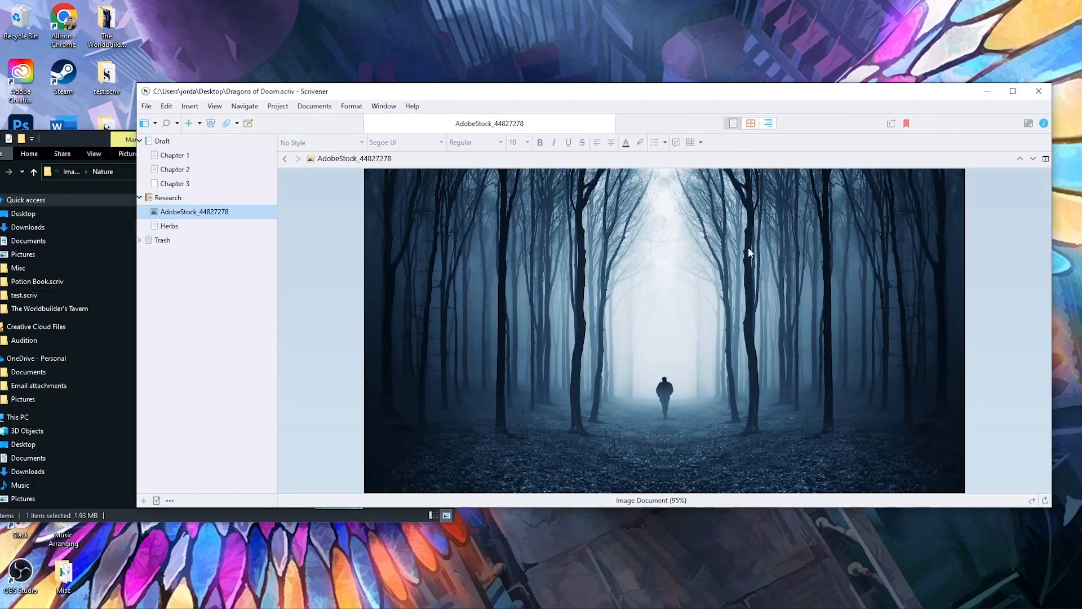
pyautogui.click(1012, 91)
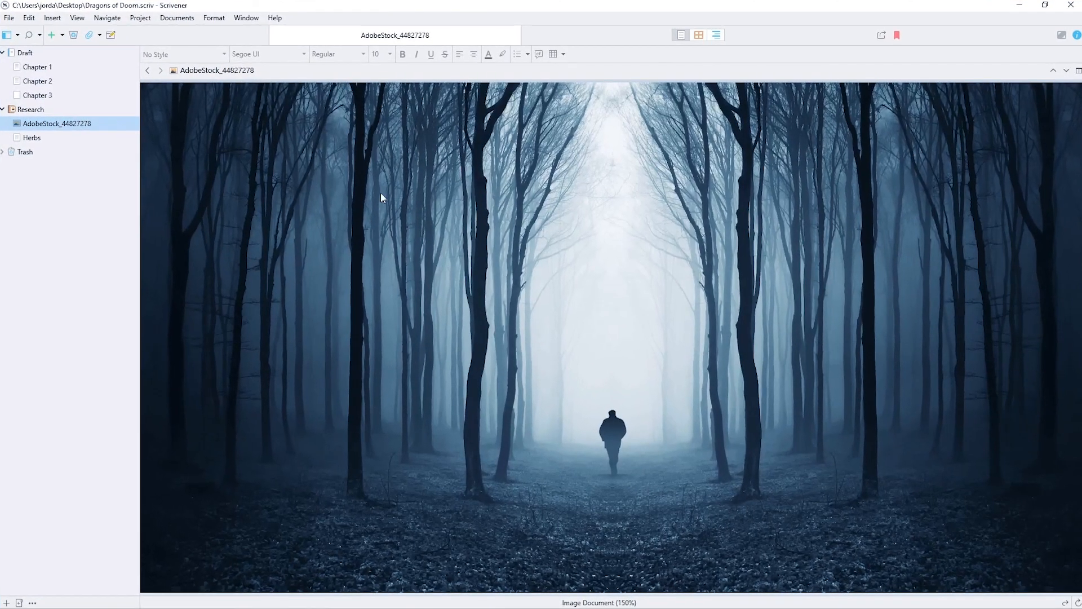
# Split the editor and open Chapter 1 beside the forest image as a writing reference
pyautogui.click(1078, 71)
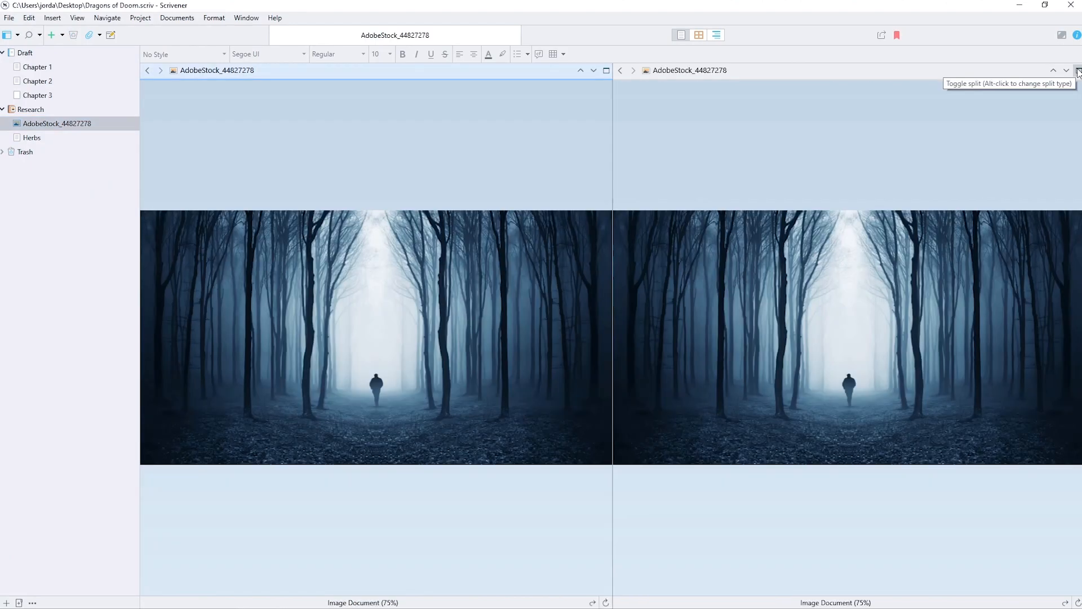
pyautogui.click(37, 66)
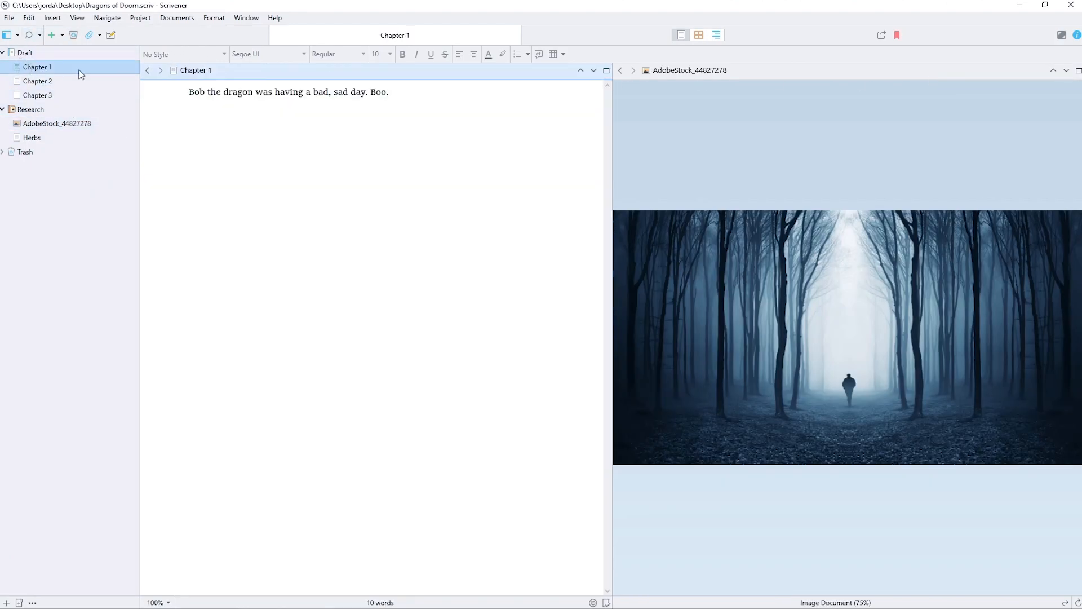
pyautogui.click(435, 101)
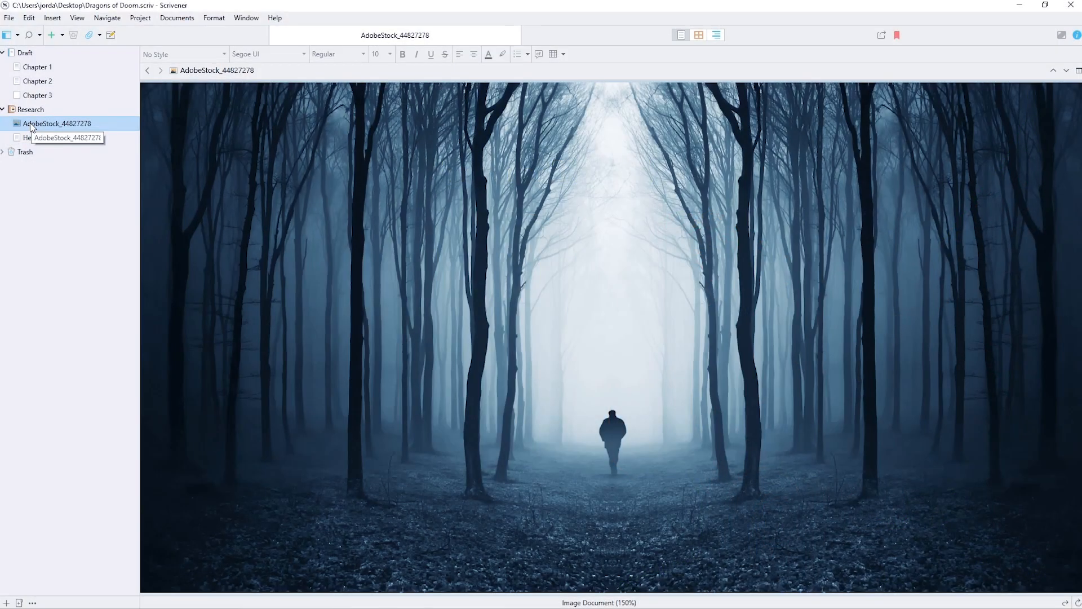
# Create a folder named Notes and move it to the binder's top level, between Draft and Research
pyautogui.click(53, 38)
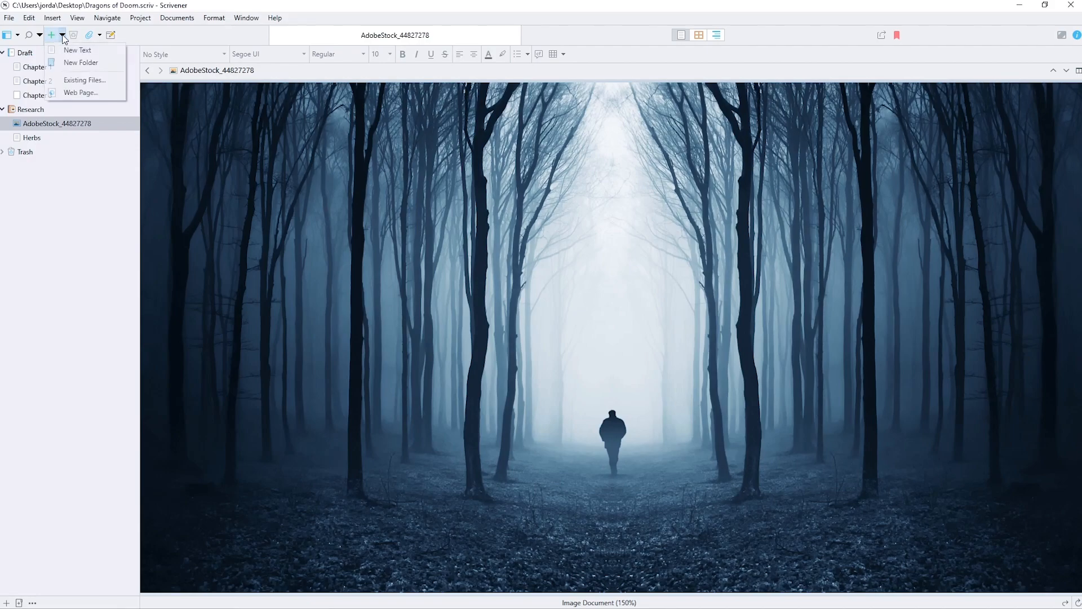
pyautogui.click(59, 65)
pyautogui.write('Notes')
pyautogui.press('Return')
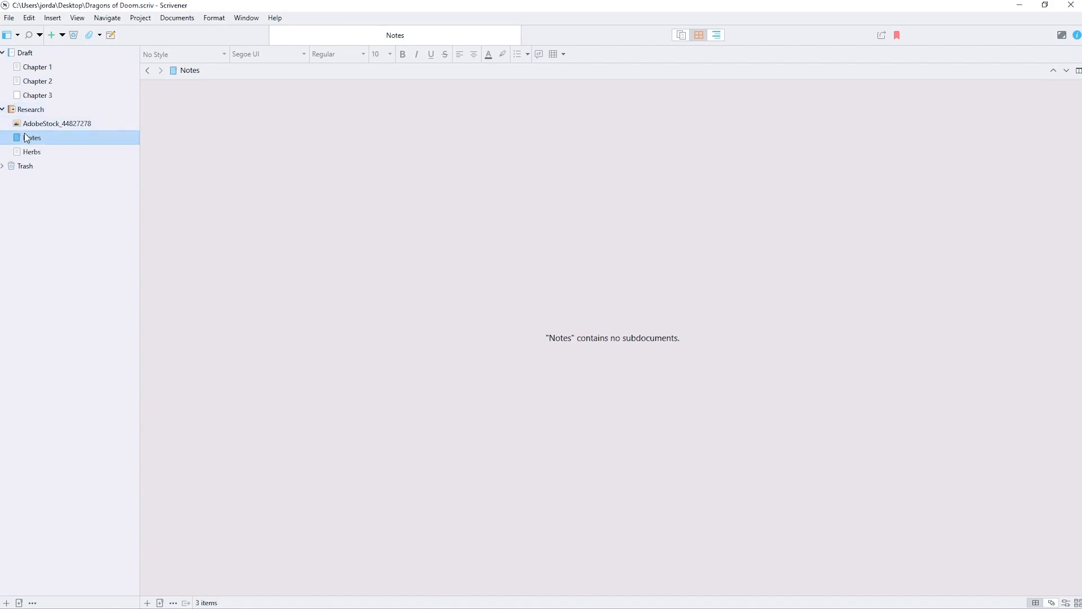
pyautogui.moveTo(47, 140); pyautogui.dragTo(25, 103)
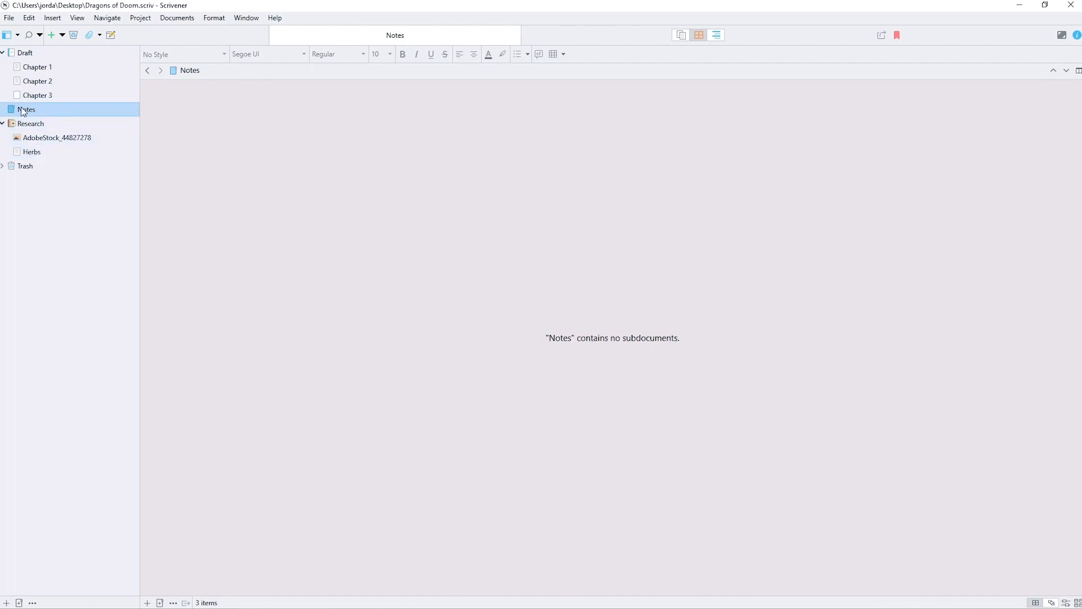
# Change the Notes folder's icon to Pencil
pyautogui.rightClick(30, 113)
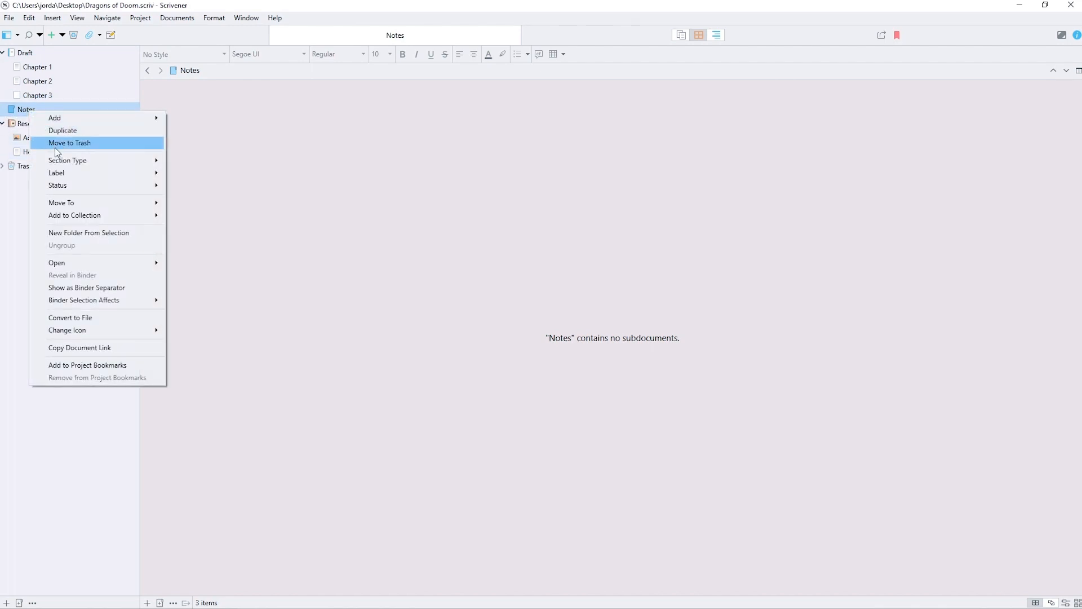
pyautogui.moveTo(89, 333)
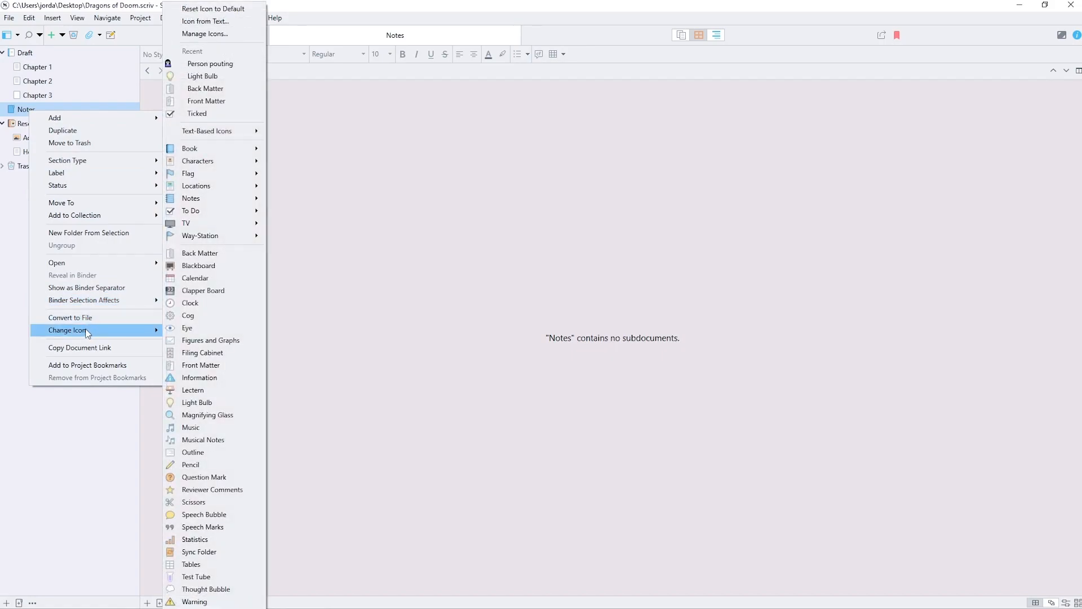
pyautogui.click(221, 464)
# Add a text document named Random Notes inside the Notes folder
pyautogui.click(62, 35)
pyautogui.click(73, 52)
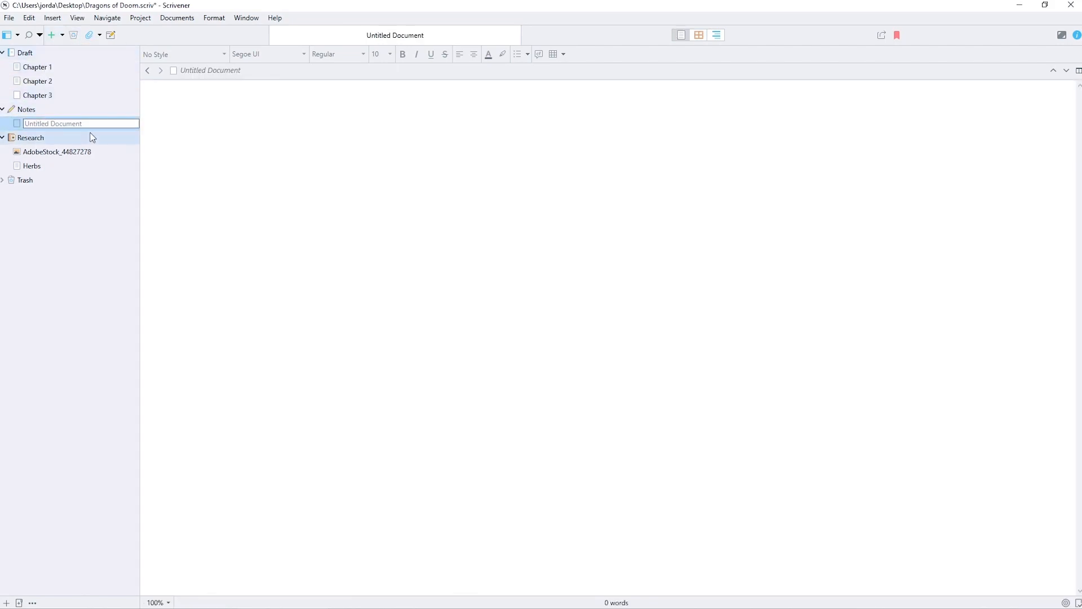
pyautogui.write('Random Notes')
pyautogui.press('Return')
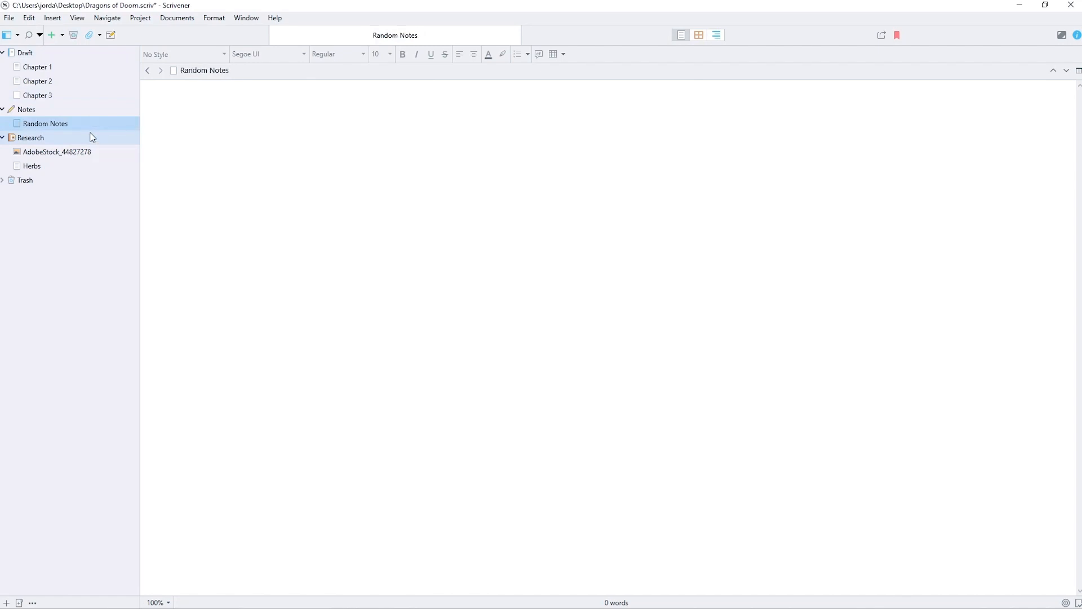
# Change the Random Notes document's icon to White Notepad
pyautogui.rightClick(55, 125)
pyautogui.moveTo(137, 348)
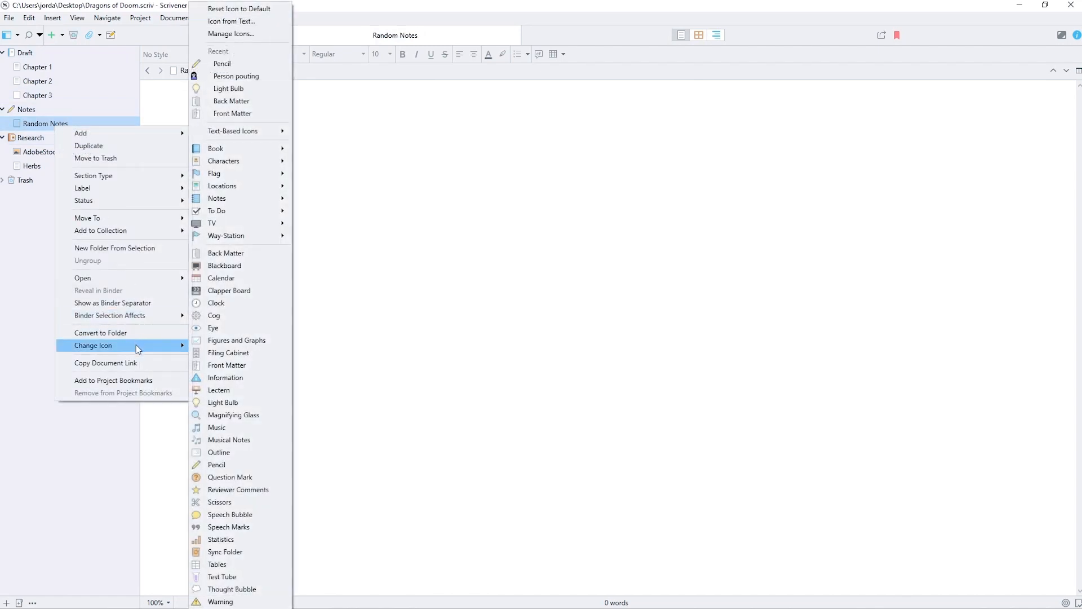
pyautogui.moveTo(258, 199)
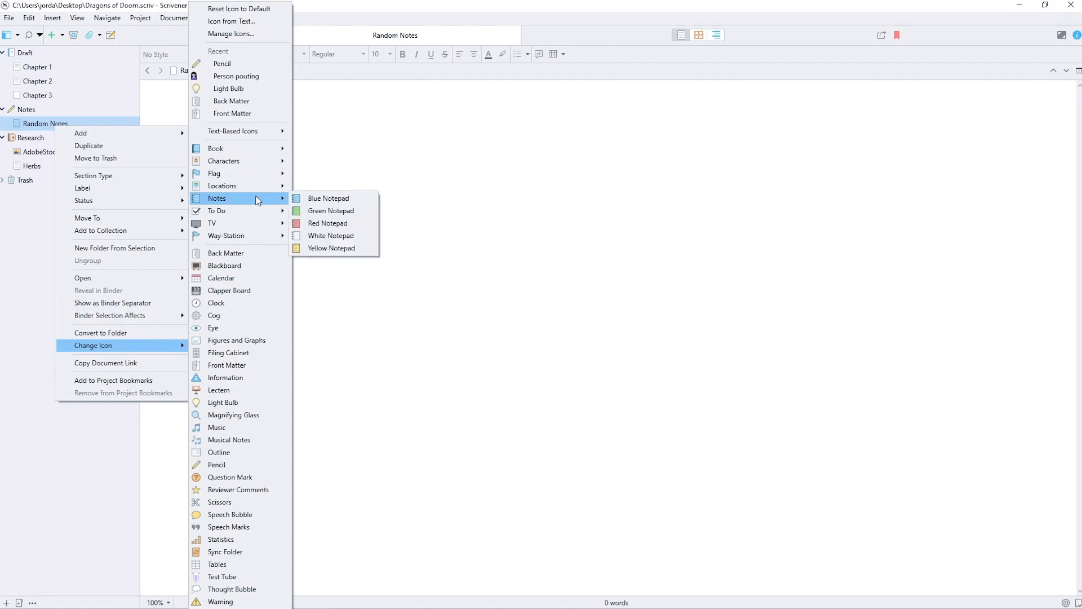
pyautogui.click(329, 235)
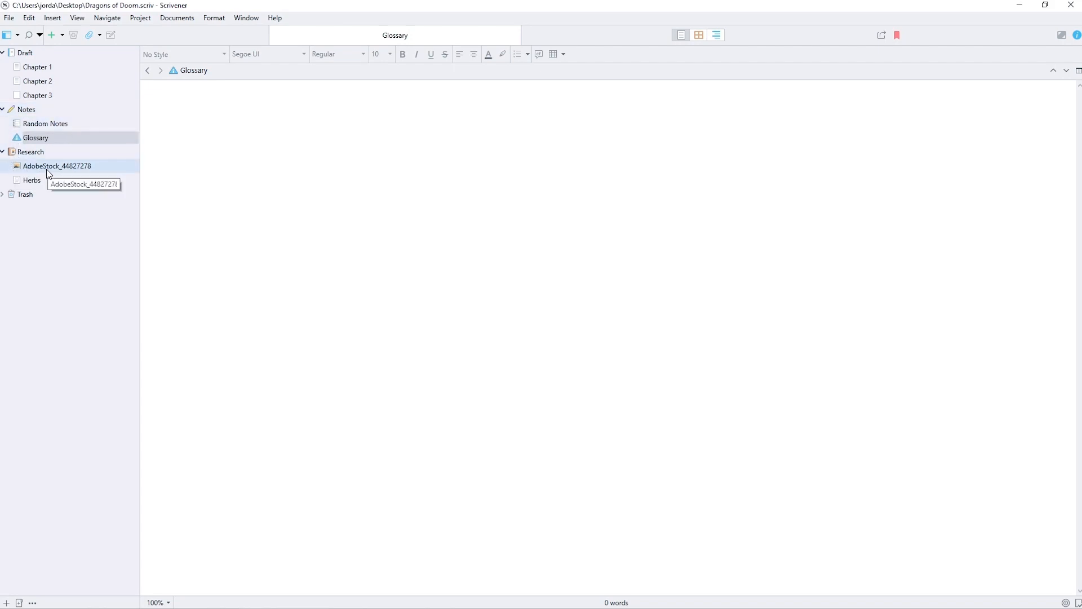
# Create a top-level folder named Outline between Notes and Research, and collapse the Notes folder
pyautogui.click(61, 35)
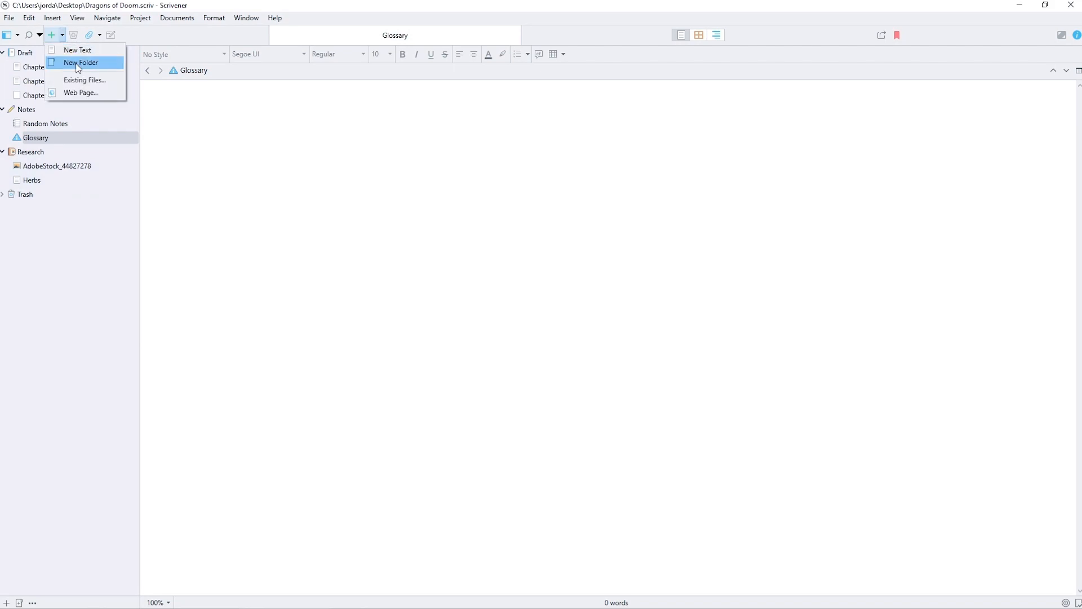
pyautogui.click(78, 64)
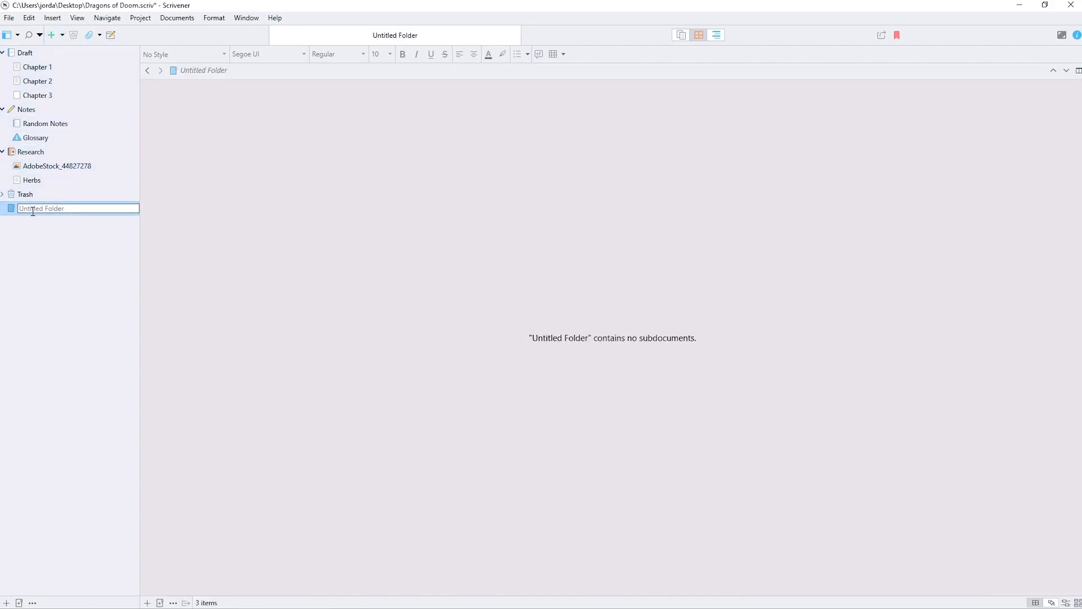
pyautogui.write('Outline')
pyautogui.press('Return')
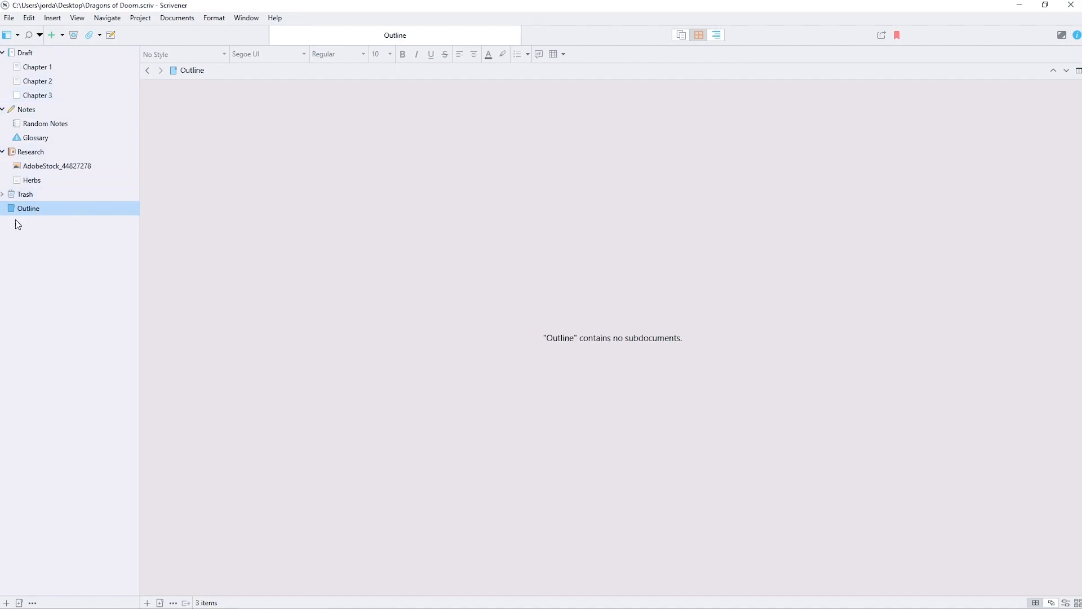
pyautogui.moveTo(27, 216); pyautogui.dragTo(5, 151)
pyautogui.click(3, 108)
# Change the Outline folder's icon to Outline
pyautogui.rightClick(34, 124)
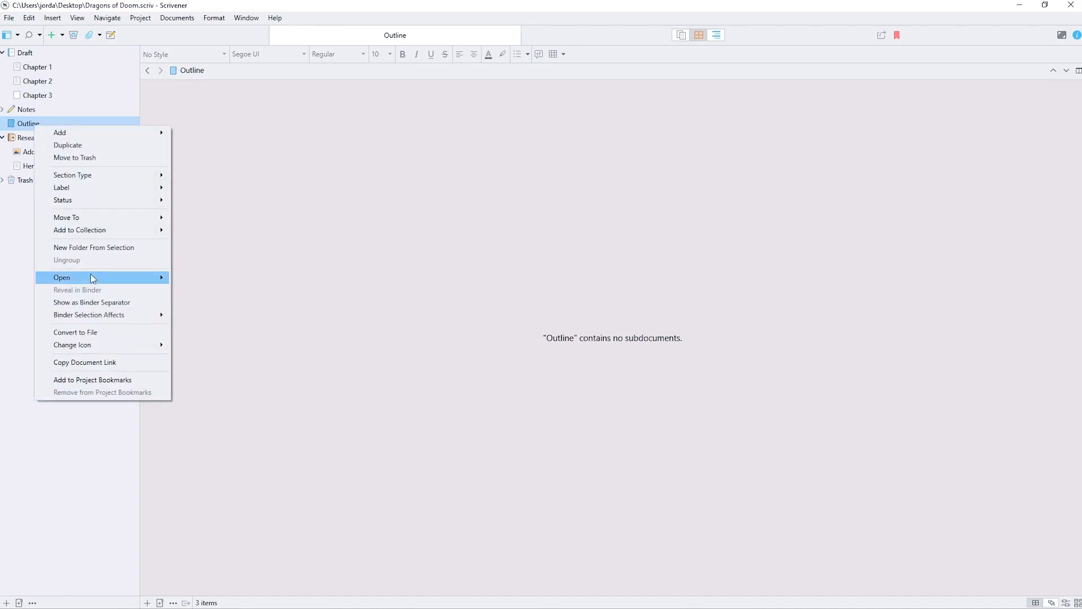
pyautogui.moveTo(131, 352)
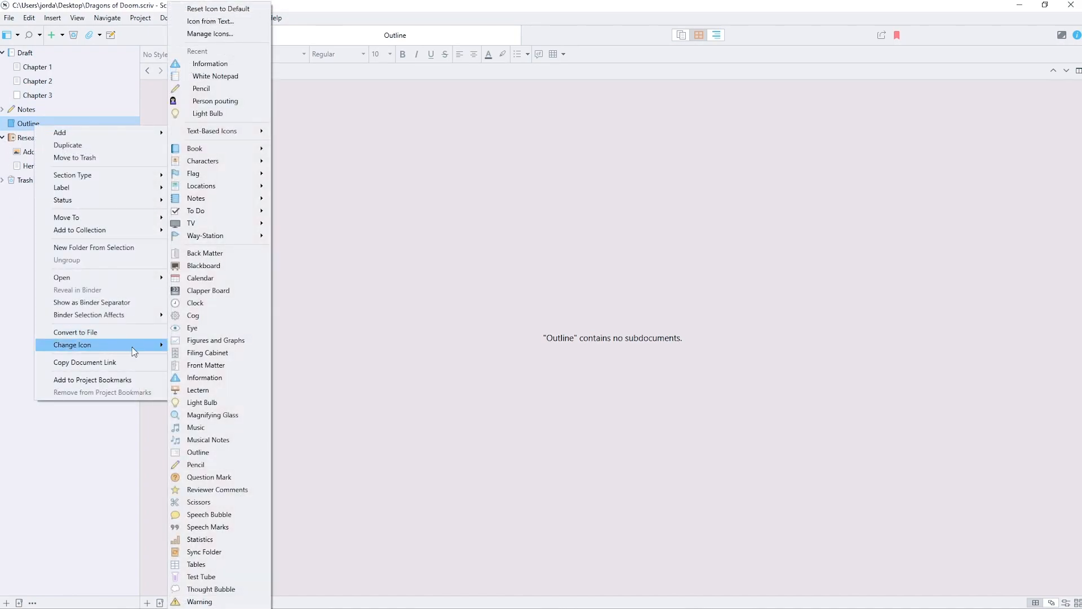
pyautogui.click(198, 452)
# Add a text document named Chapter Summaries inside the Outline folder
pyautogui.rightClick(34, 123)
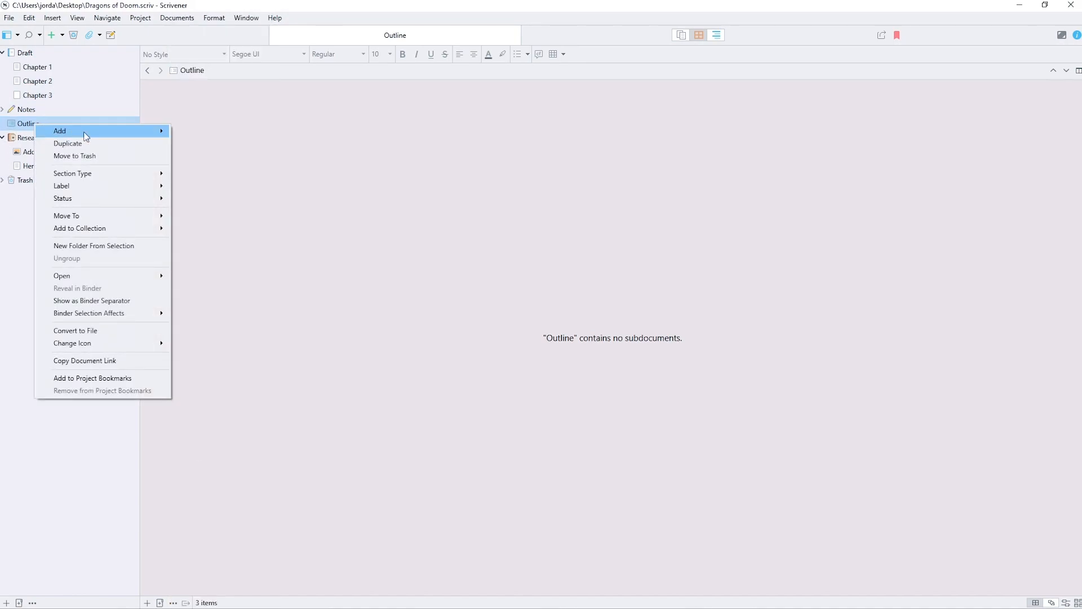
pyautogui.moveTo(113, 135)
pyautogui.click(195, 132)
pyautogui.write('Chapter Summaries')
pyautogui.press('Return')
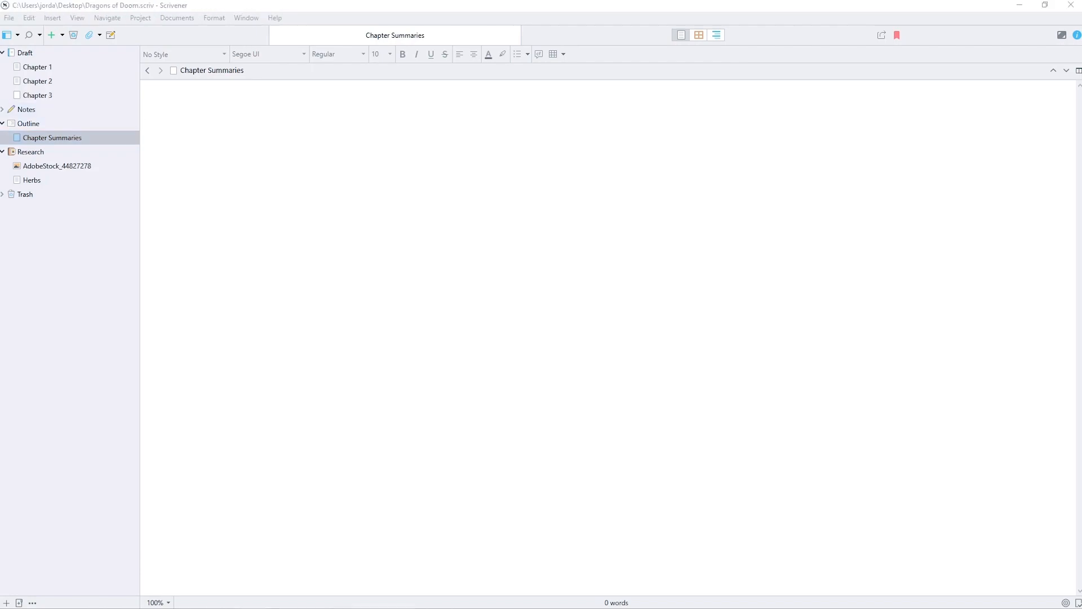
# Fill Chapter Summaries with a 32-chapter table with Ch., Summary, % and Beat columns, plus a 90K word count goal and ~3000 words per chapter
pyautogui.click(540, 115)
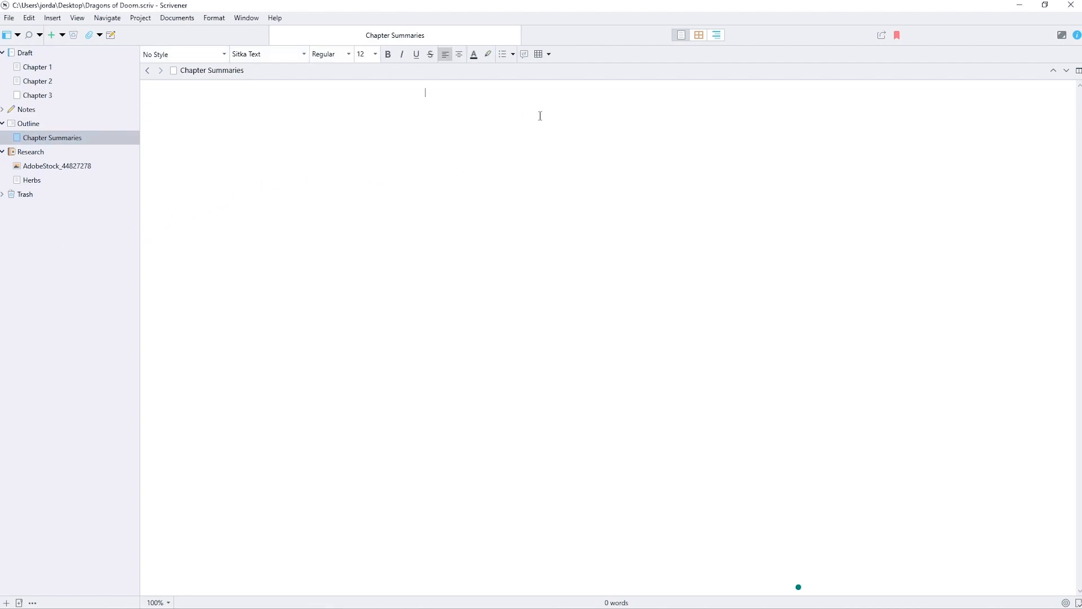
pyautogui.click(549, 54)
pyautogui.click(389, 124)
pyautogui.write('Ch.\tSummary\t%\tBeat 1\t\t1\tSet-Up (1-10) 2\t\t\t 3\t\t10\tCatalyst (10) 4\t\t\tDebate (10-20) 5\t\t\t 6\t\t20\tDoorway #1 (20) 7\t\t\tFun and Games (20-50) 8\t\t\t 9\t\t30\t 10\t\t\t 11\t\t\t 12\t\t\t 13\t\t40\t 14\t\t\t 15\t\t\t 16\t\t50\tMidpoint (50) 17\t\t\tBad Guys Close In (50-75) 18\t\t\t 19\t\t60\t 20\t\t\t 21\t\t\t 22\t\t70\tAll is Lost (75) 23\t\t\tDark Night of the Soul (75-80) 24\t\t\t 25\t\t80\tDoorway #2 (80) 26\t\t\tFinale (80-100) 27\t\t\t 28\t\t\t 29\t\t90\t 30\t\t\t 31\t\t\t 32\t\t100\tFinal Image (100)  Word Count Goal: 90K Words per chapter: ~3000')
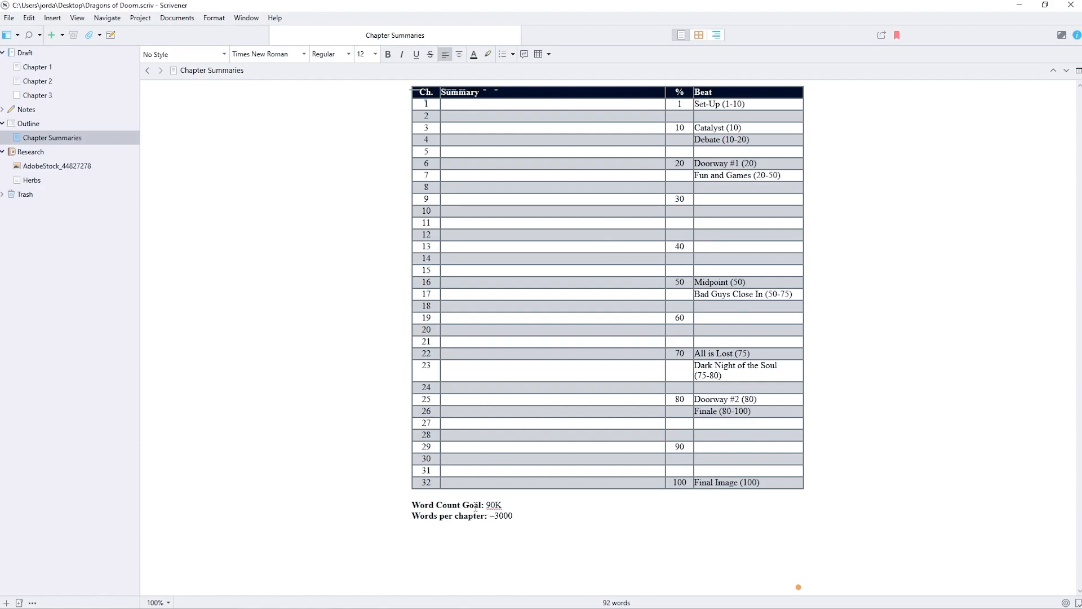
# Change the Chapter Summaries document's icon to Tables
pyautogui.rightClick(51, 139)
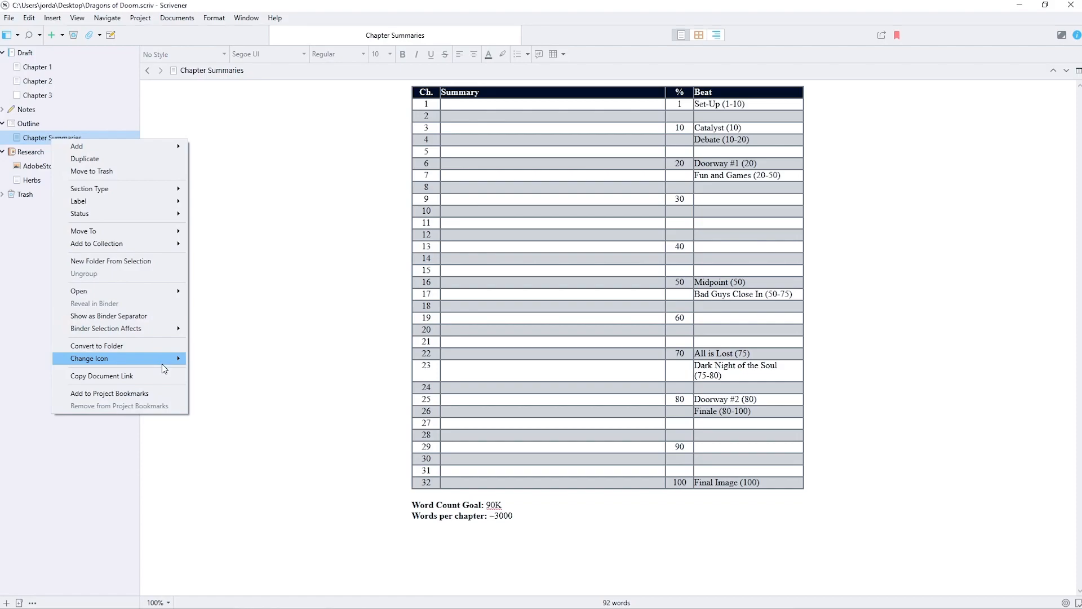
pyautogui.moveTo(163, 368)
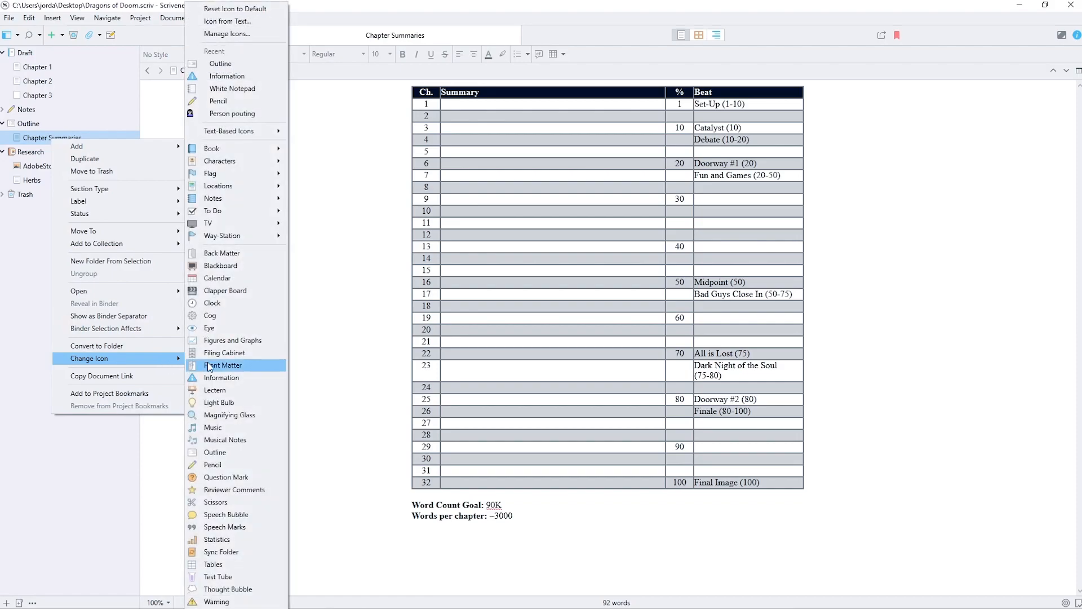
pyautogui.click(213, 564)
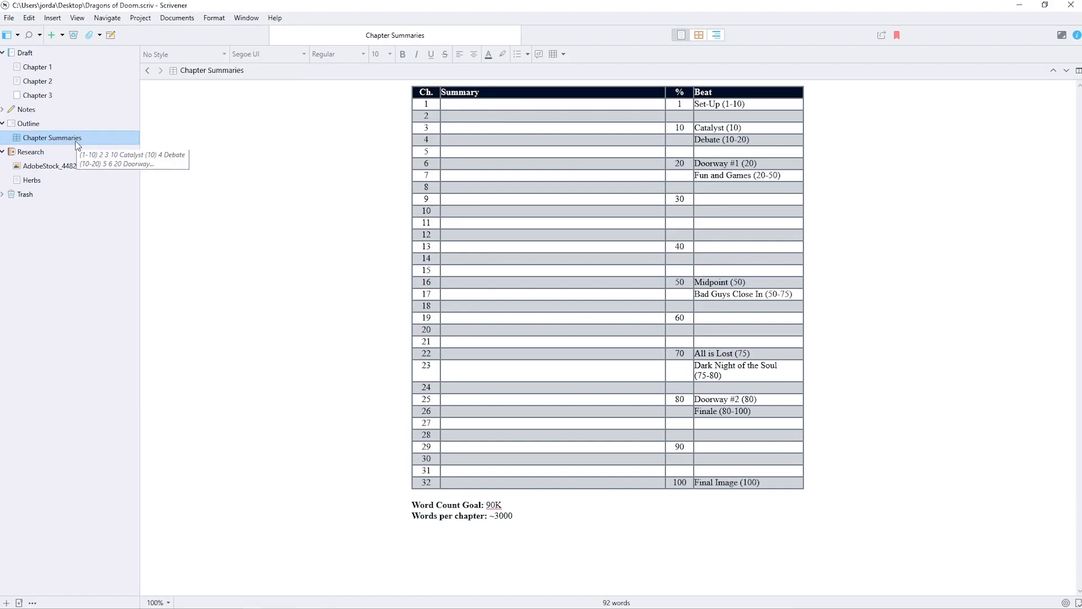
# Add a text document named Save the Cat below Chapter Summaries and paste the percentage-based story beat descriptions into it
pyautogui.rightClick(67, 139)
pyautogui.moveTo(157, 146)
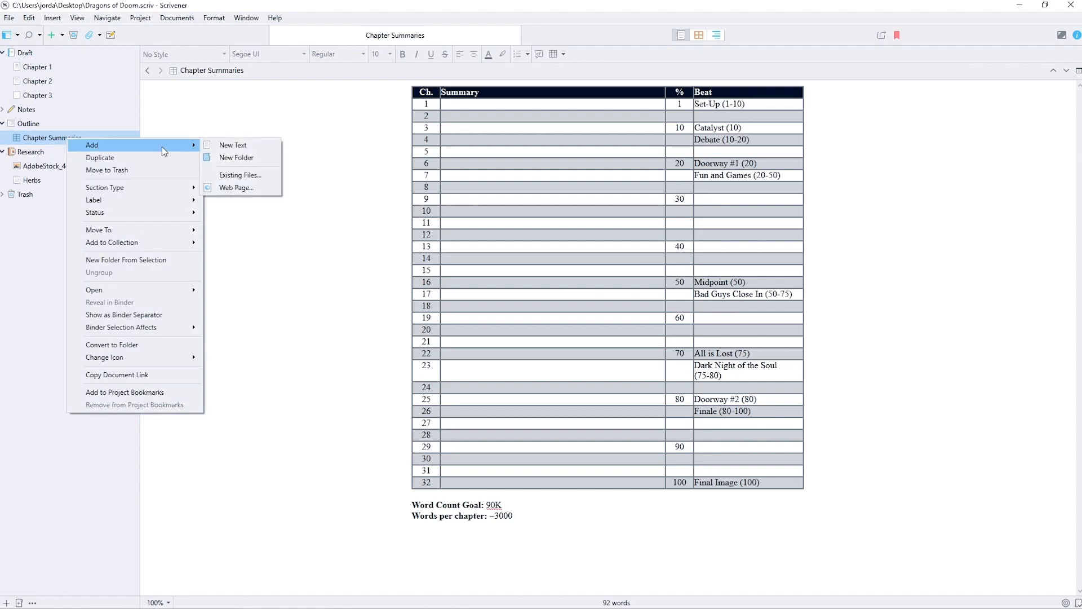
pyautogui.click(234, 145)
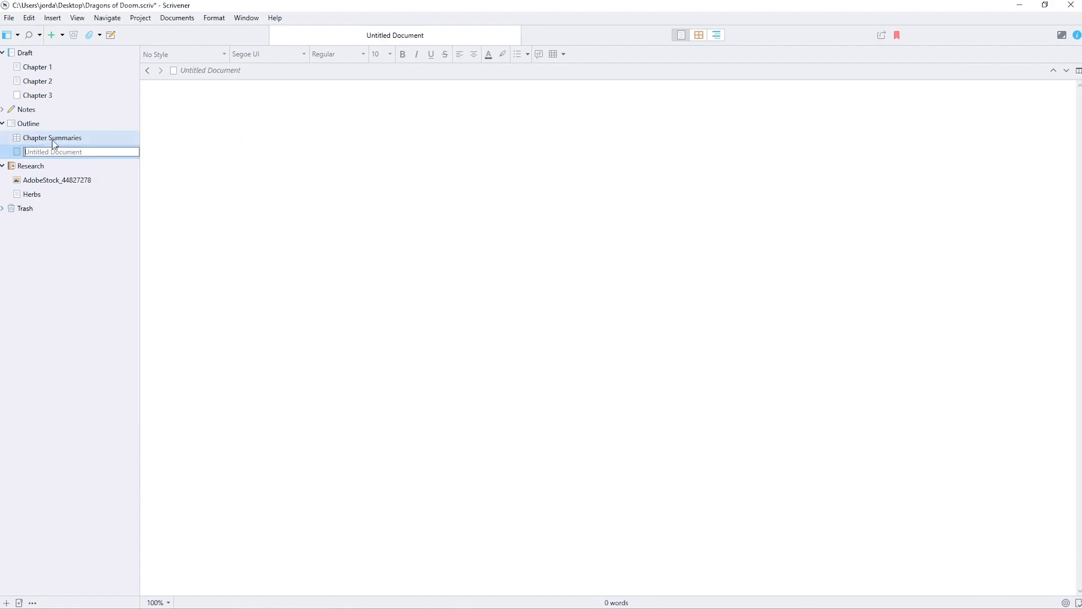
pyautogui.write('Save the Cat')
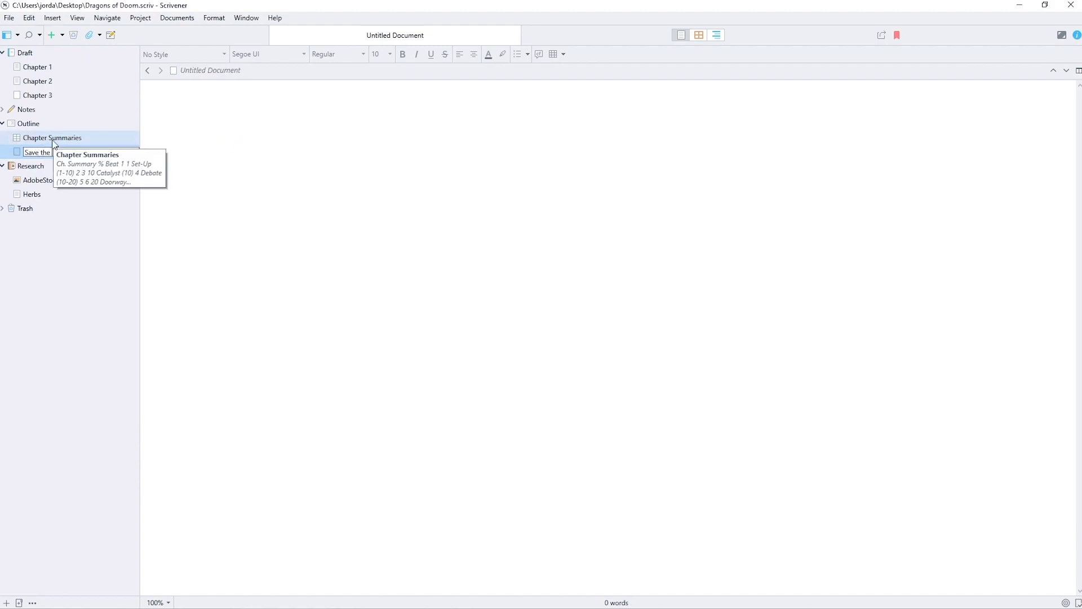
pyautogui.press('Return')
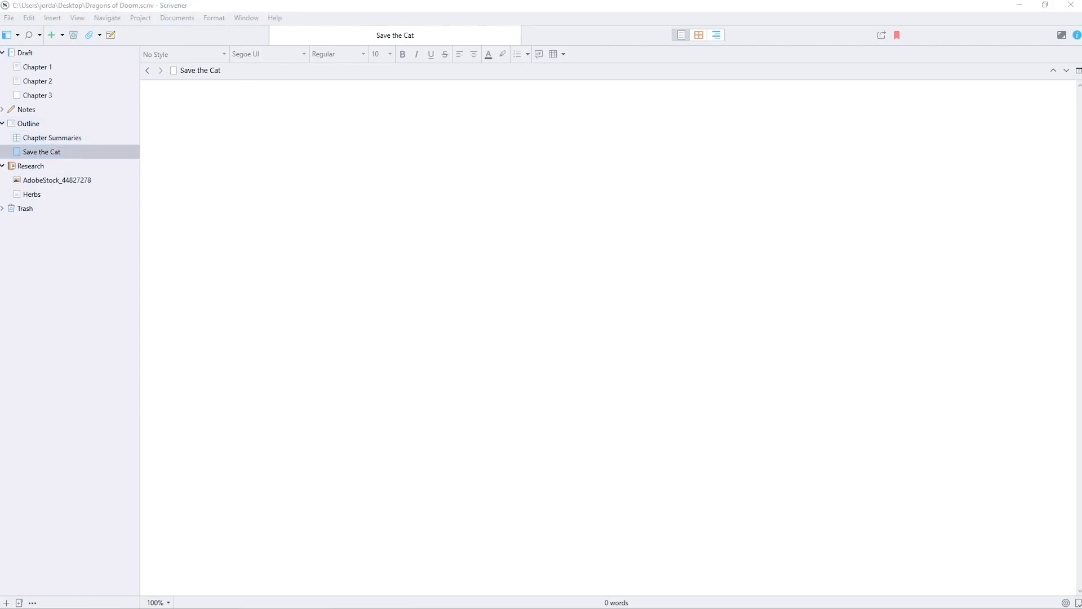
pyautogui.click(286, 188)
pyautogui.hotkey('ctrl', 'v')
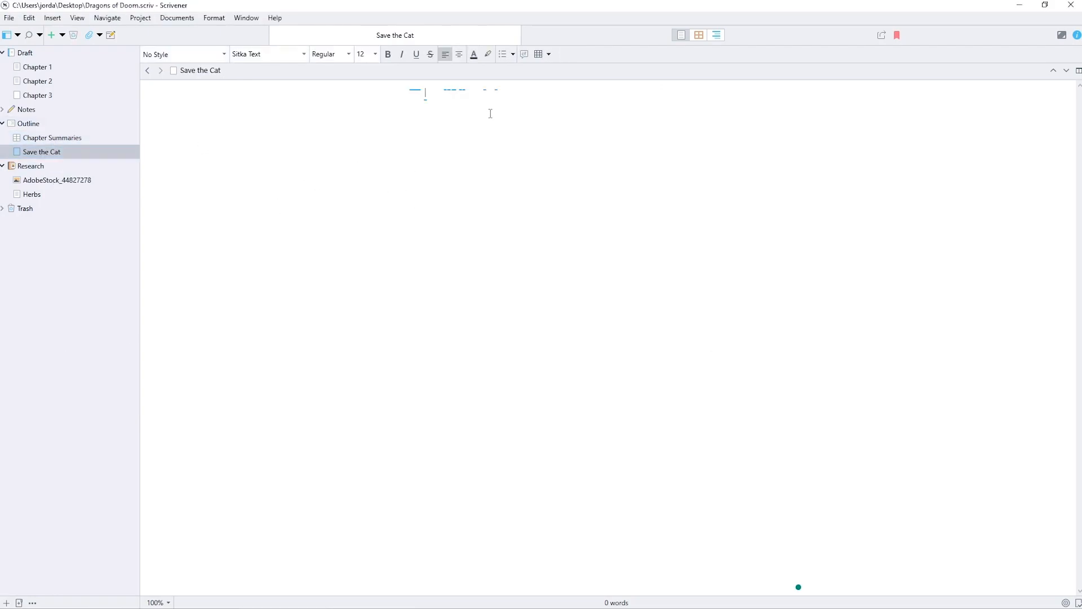
# Give the Save the Cat document a text-based icon using the grinning cat face with smiling eyes emoji
pyautogui.rightClick(49, 152)
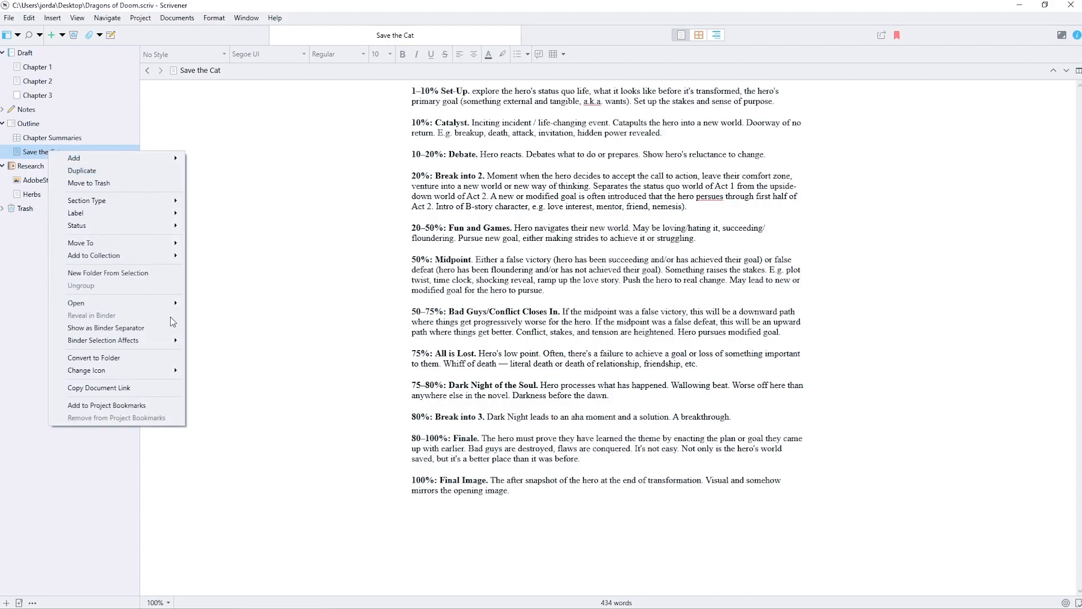
pyautogui.moveTo(159, 369)
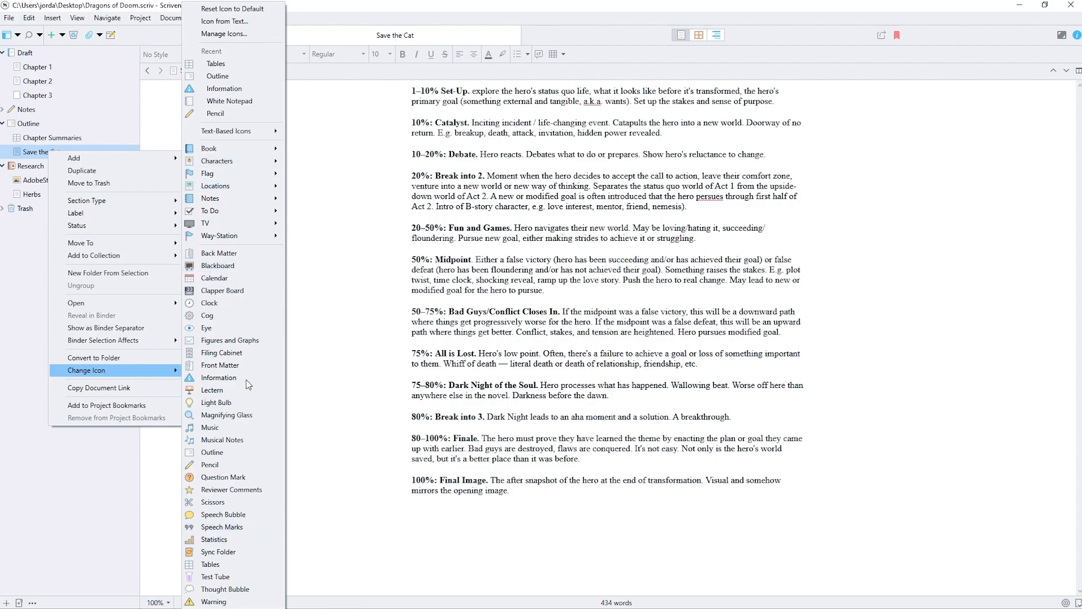
pyautogui.click(239, 22)
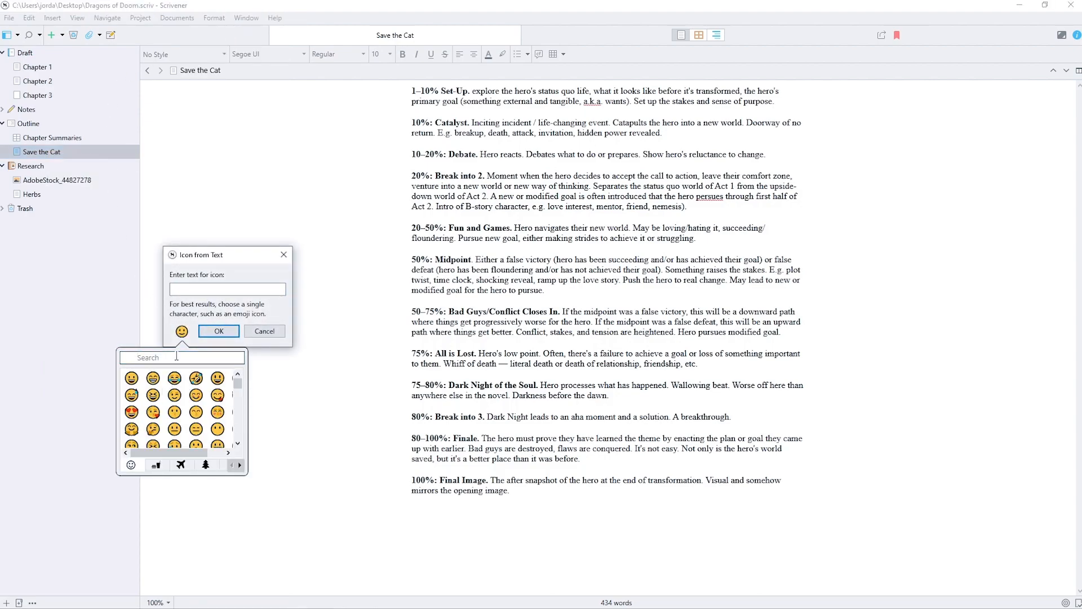
pyautogui.write('cat')
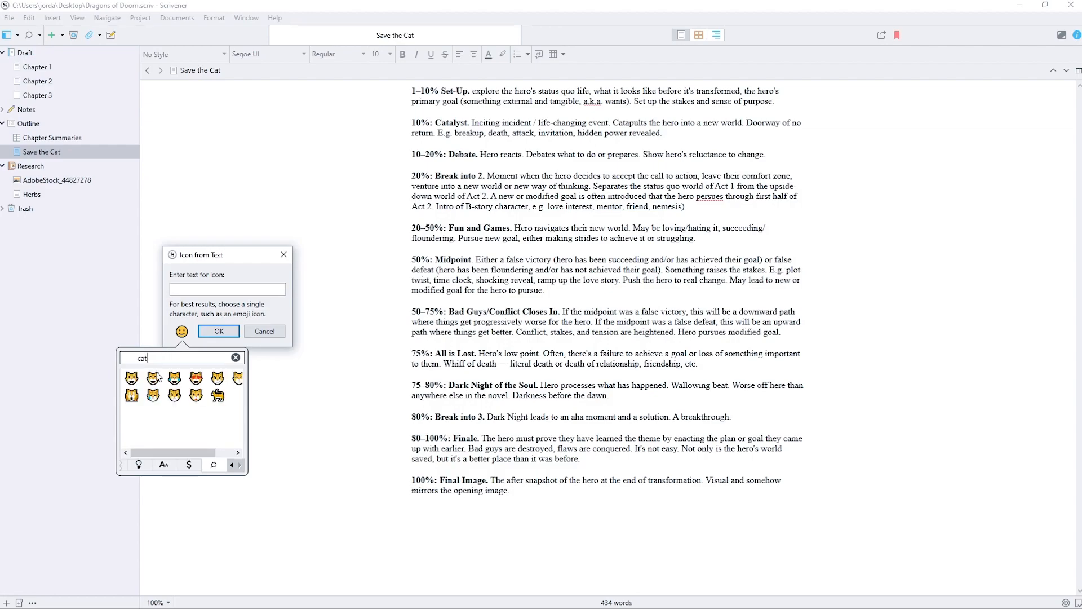
pyautogui.click(156, 382)
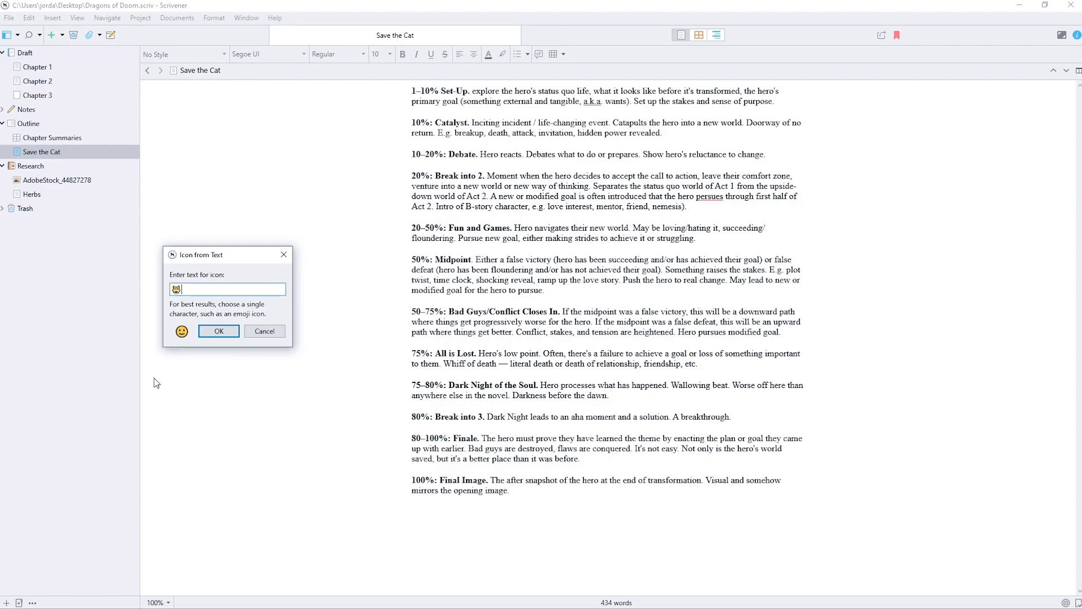
pyautogui.click(218, 331)
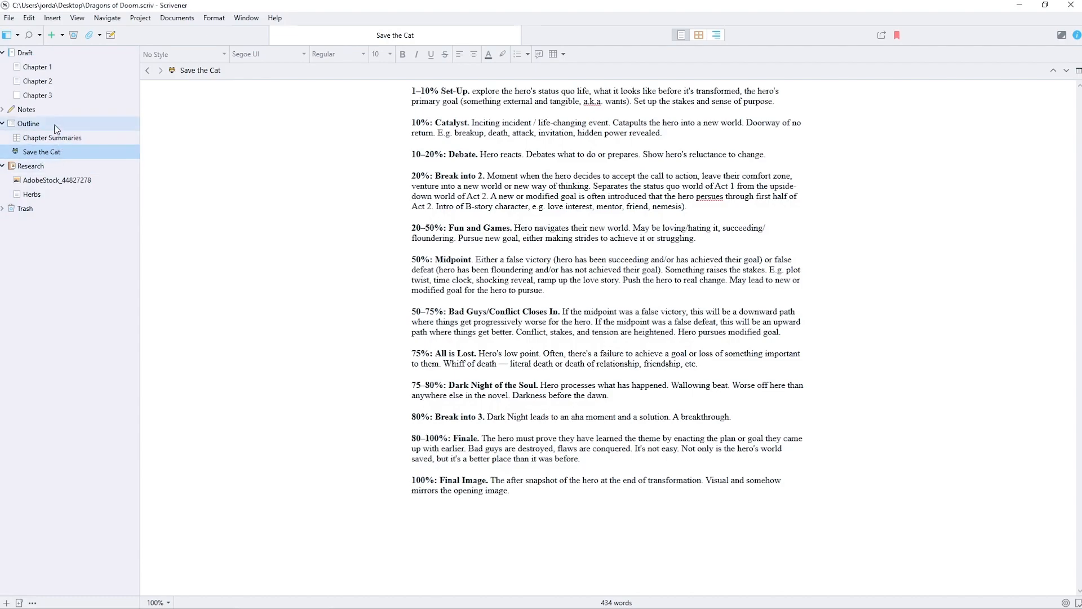
# Add a text document named Subplots below Save the Cat in the Outline folder
pyautogui.click(62, 35)
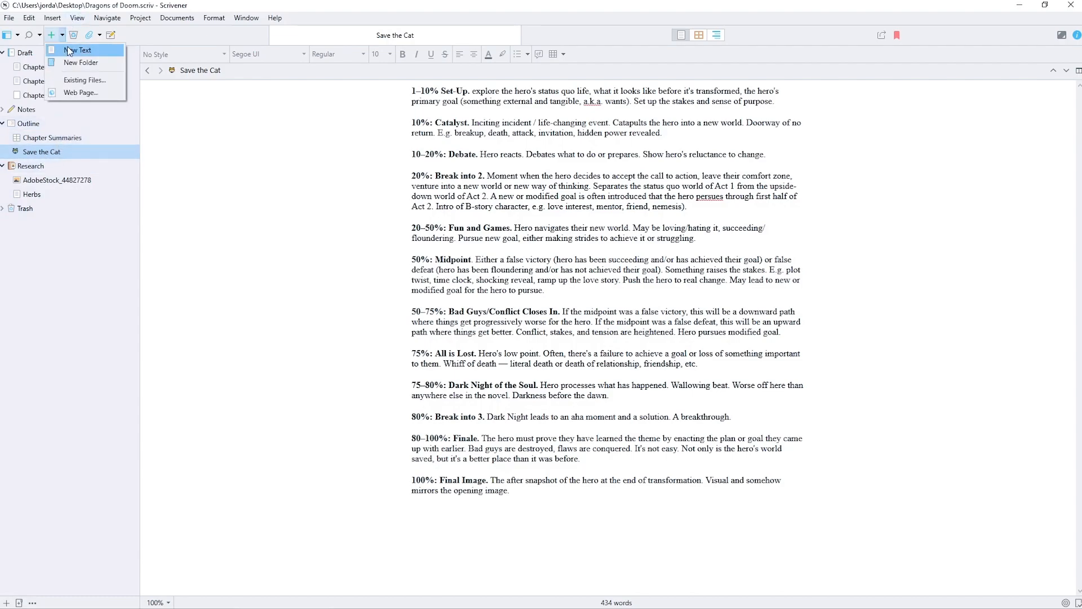
pyautogui.click(69, 50)
pyautogui.write('Subplots')
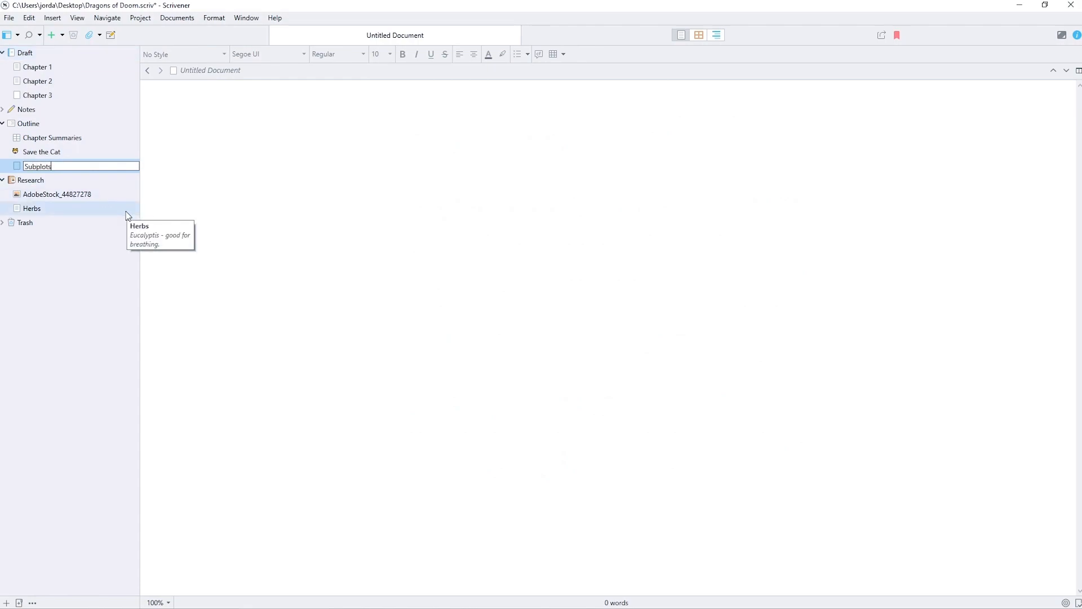
pyautogui.press('Return')
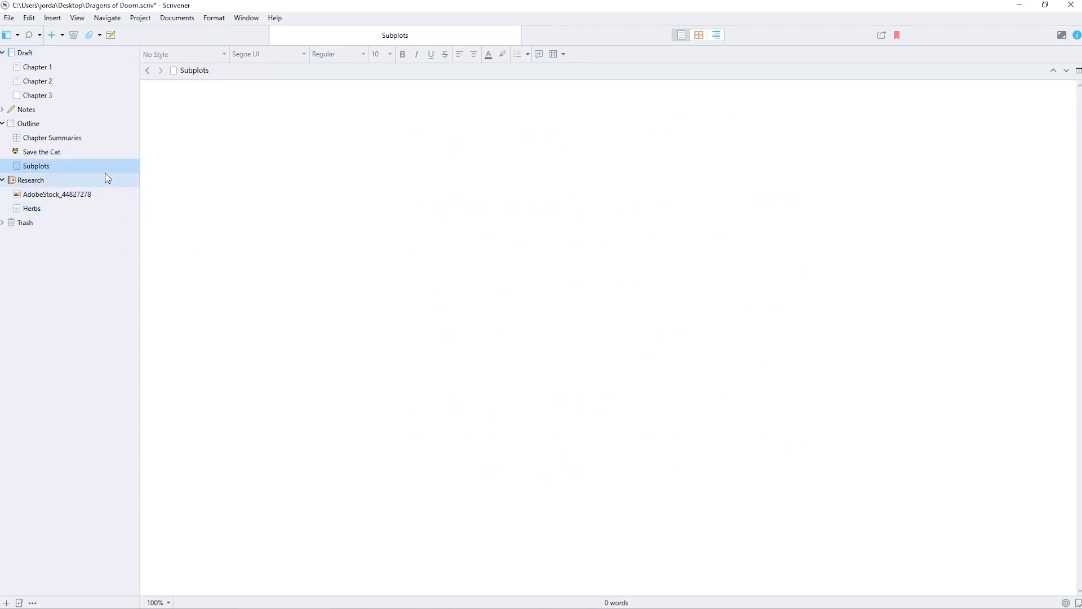
# Change the Subplots document's icon to the Ticked To Do icon
pyautogui.rightClick(56, 171)
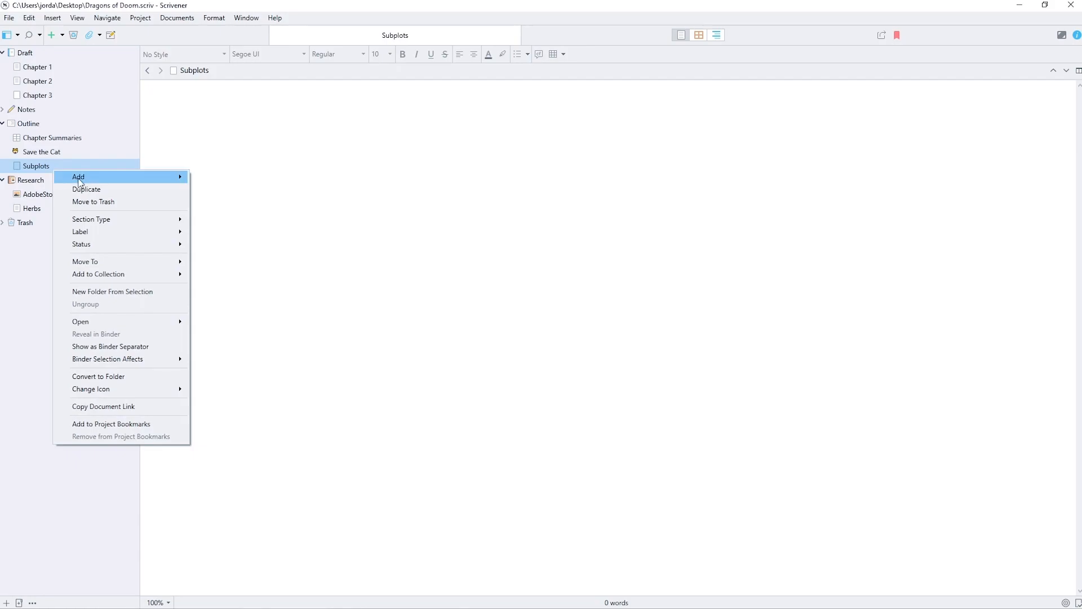
pyautogui.moveTo(158, 389)
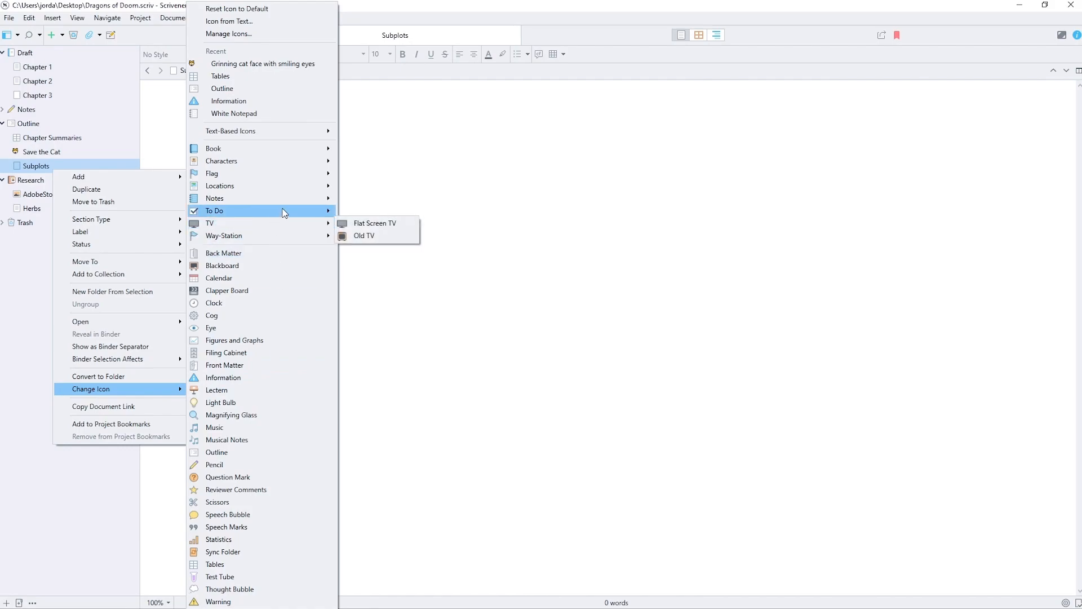
pyautogui.moveTo(283, 211)
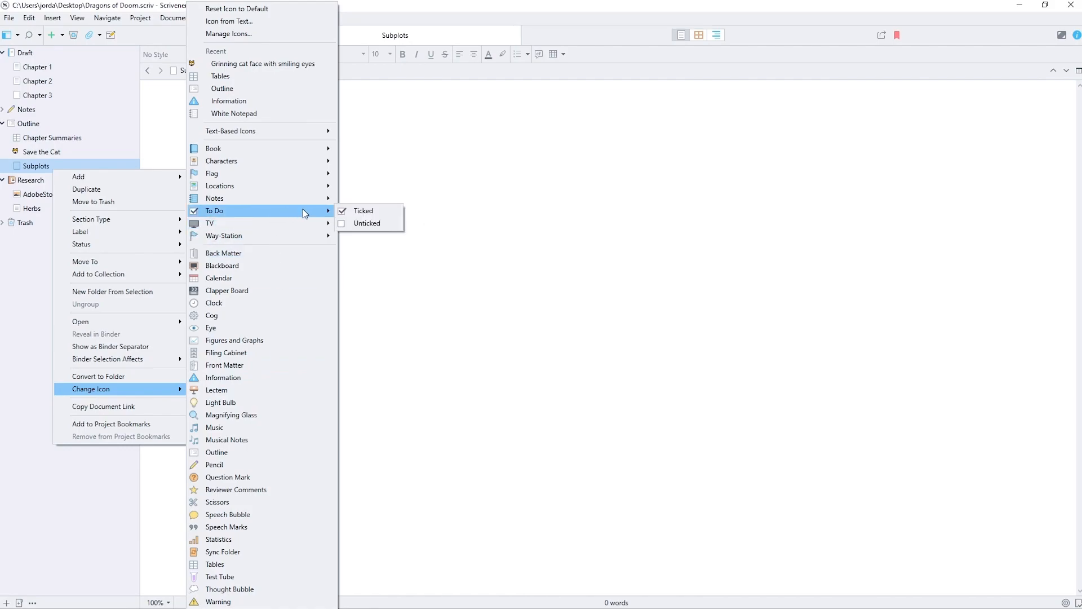
pyautogui.click(355, 211)
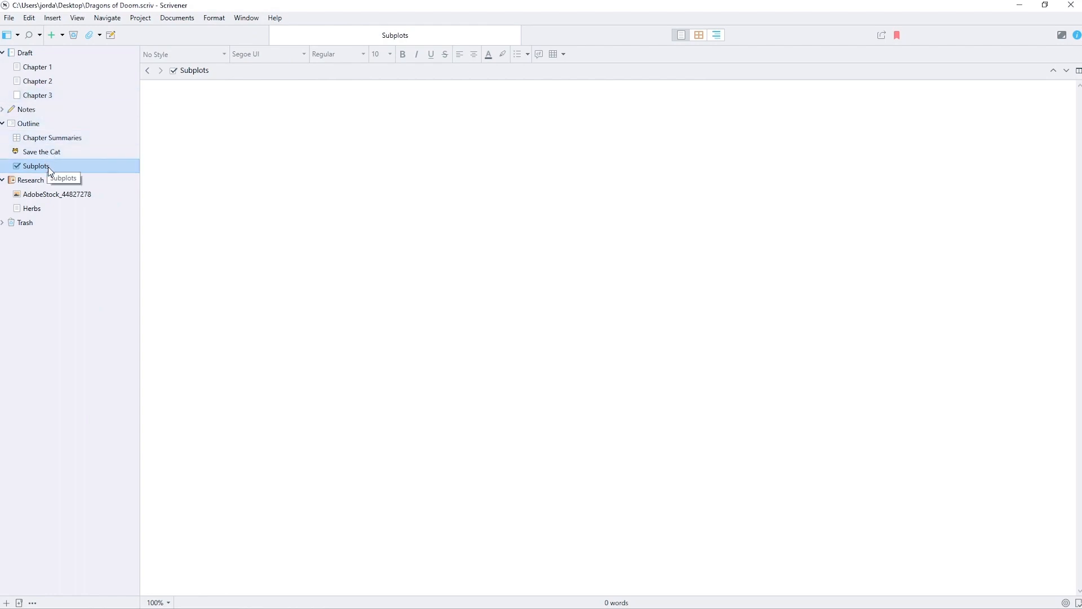
# Add two text documents named Blurb and Synopsis below Subplots in the Outline folder
pyautogui.click(62, 35)
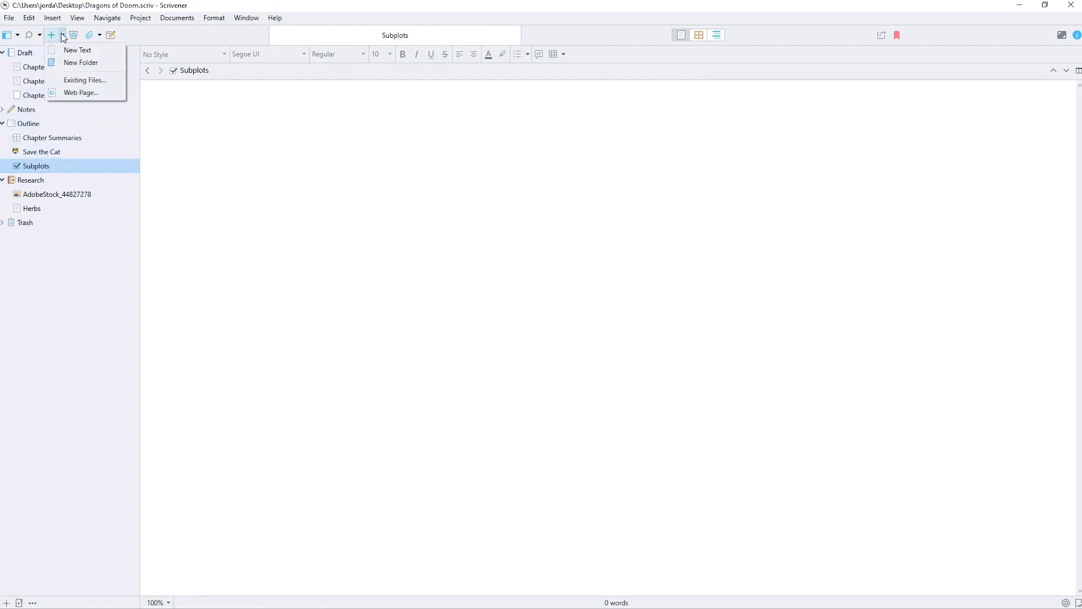
pyautogui.click(73, 51)
pyautogui.write('Blurb')
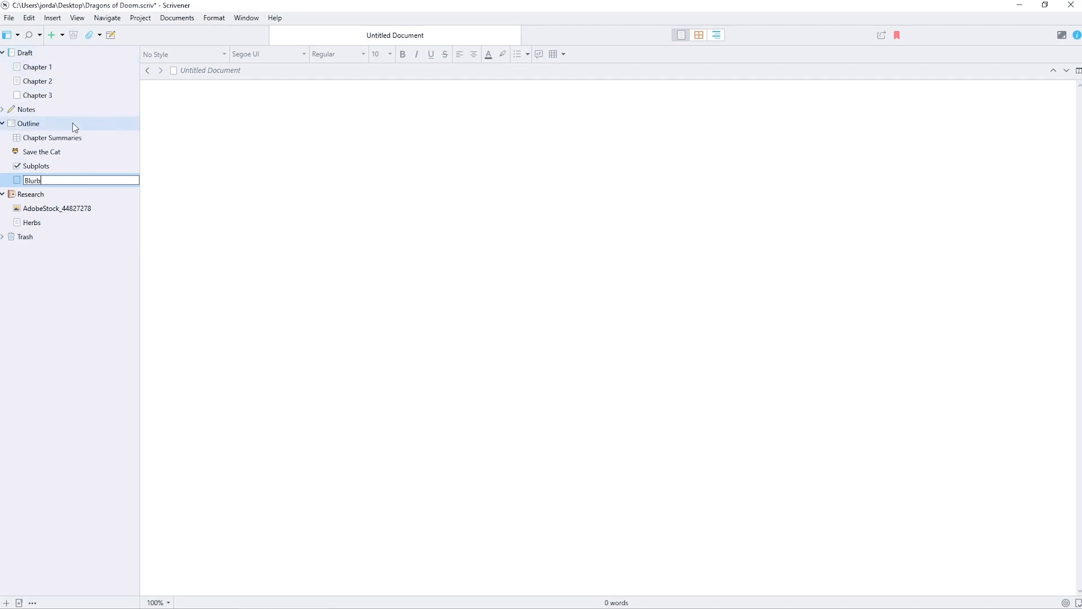
pyautogui.press('Return')
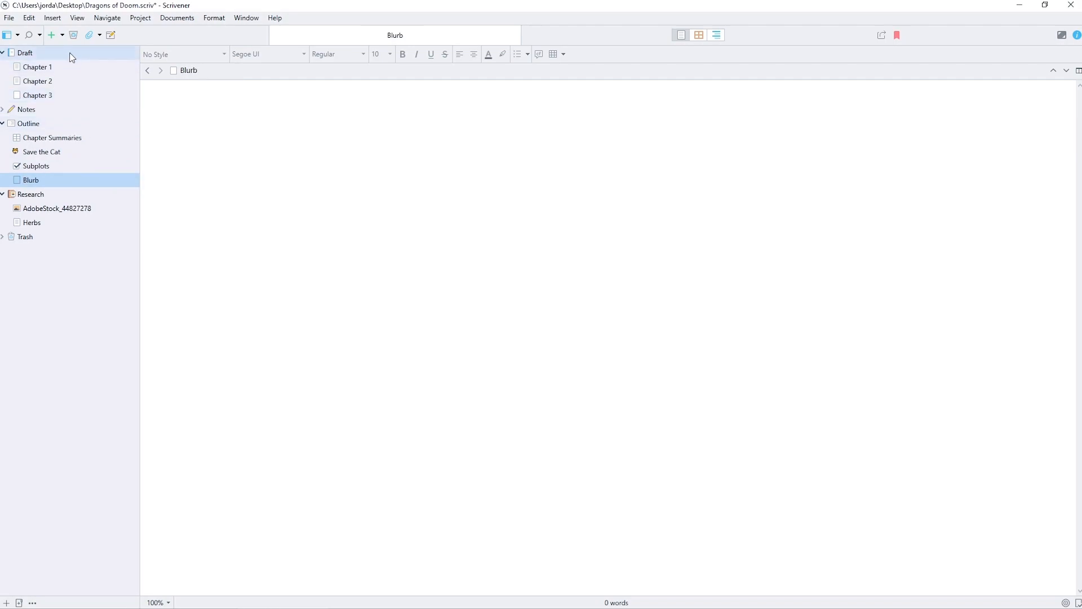
pyautogui.click(62, 35)
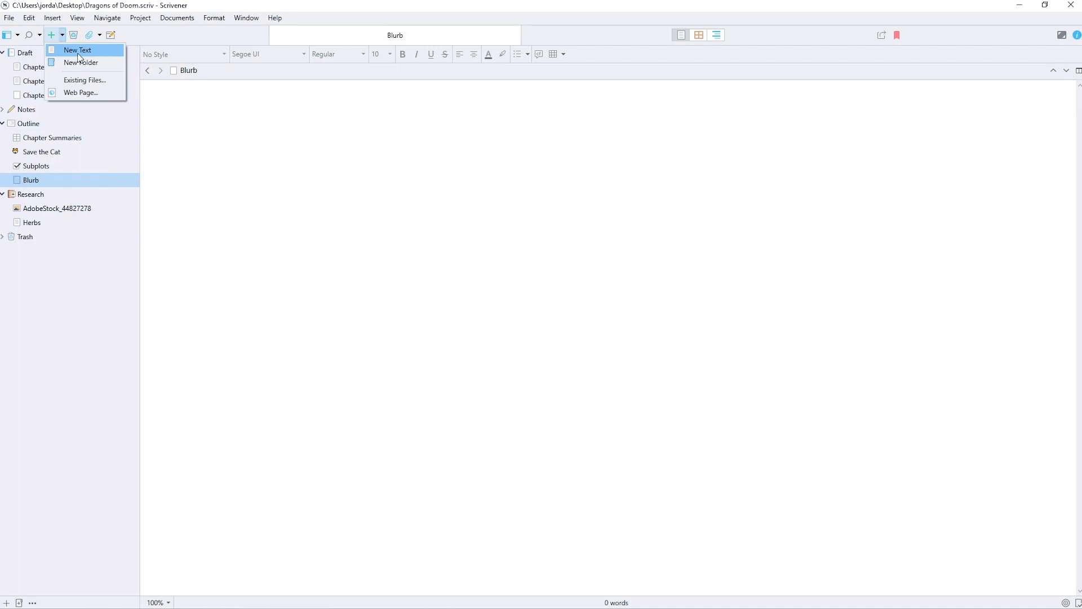
pyautogui.click(78, 52)
pyautogui.write('Synopsis')
pyautogui.press('Return')
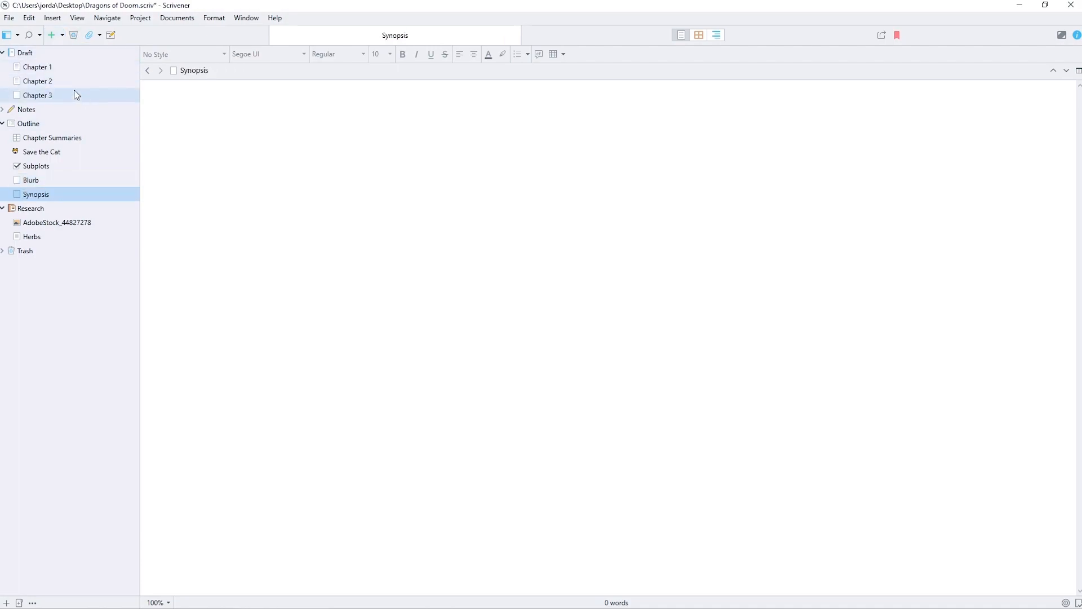
# Add a text document named Title Ideas below Synopsis in the Outline folder
pyautogui.click(53, 179)
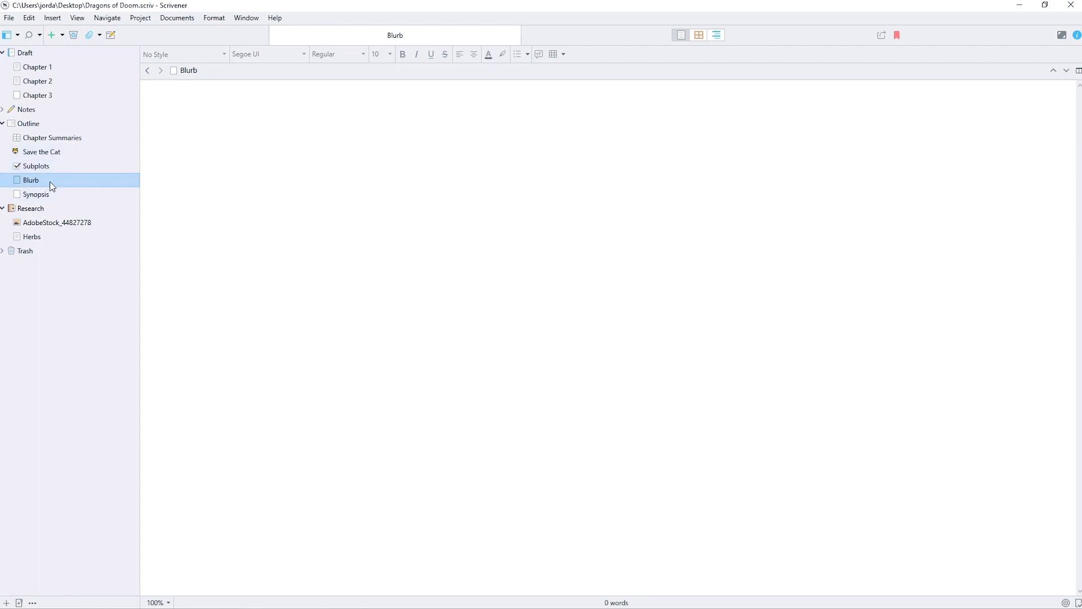
pyautogui.click(44, 196)
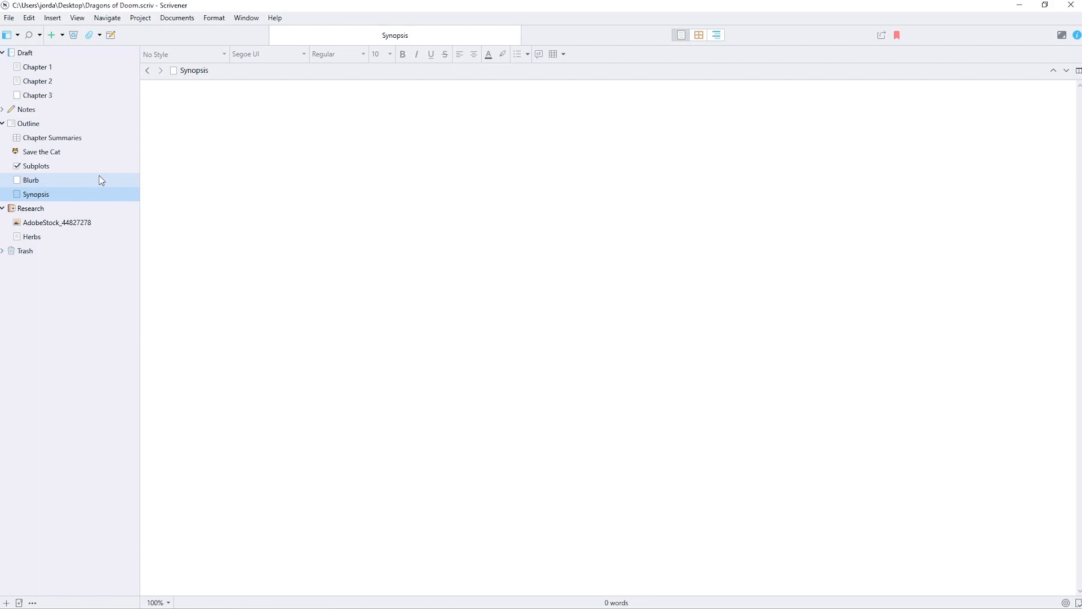
pyautogui.click(62, 35)
pyautogui.click(73, 52)
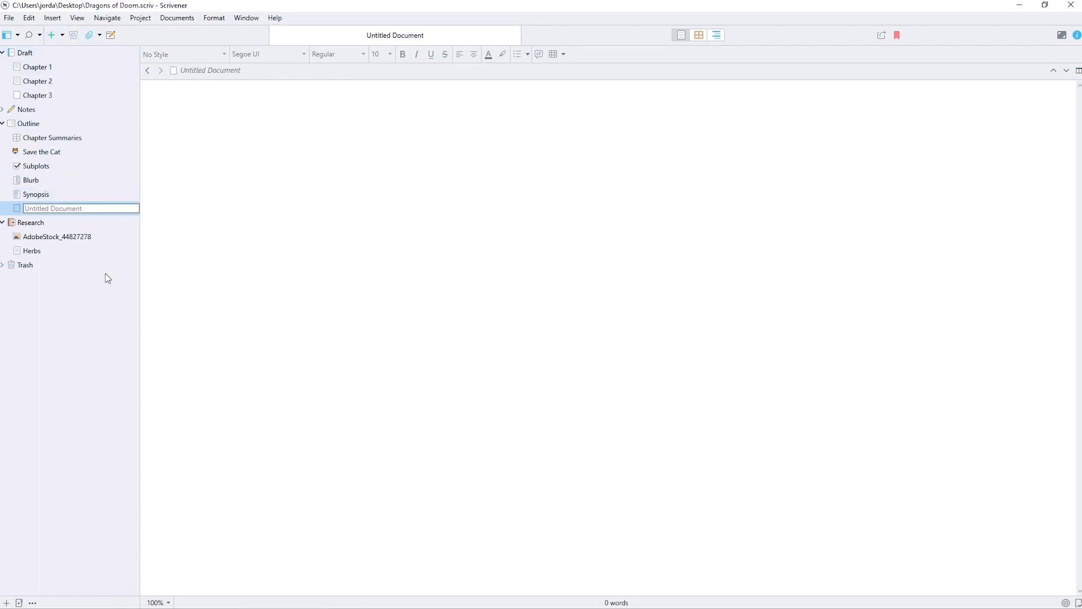
pyautogui.write('Titl')
pyautogui.write('e id')
pyautogui.write('deas')
pyautogui.press('Return')
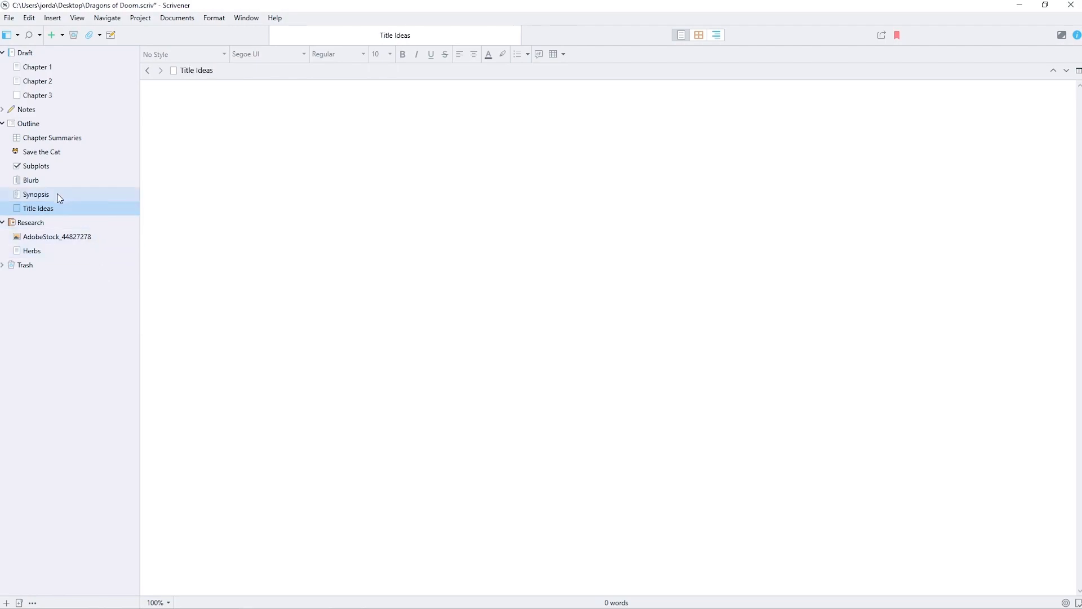
# Change the Title Ideas document's icon to Light Bulb and collapse the Outline folder
pyautogui.rightClick(53, 209)
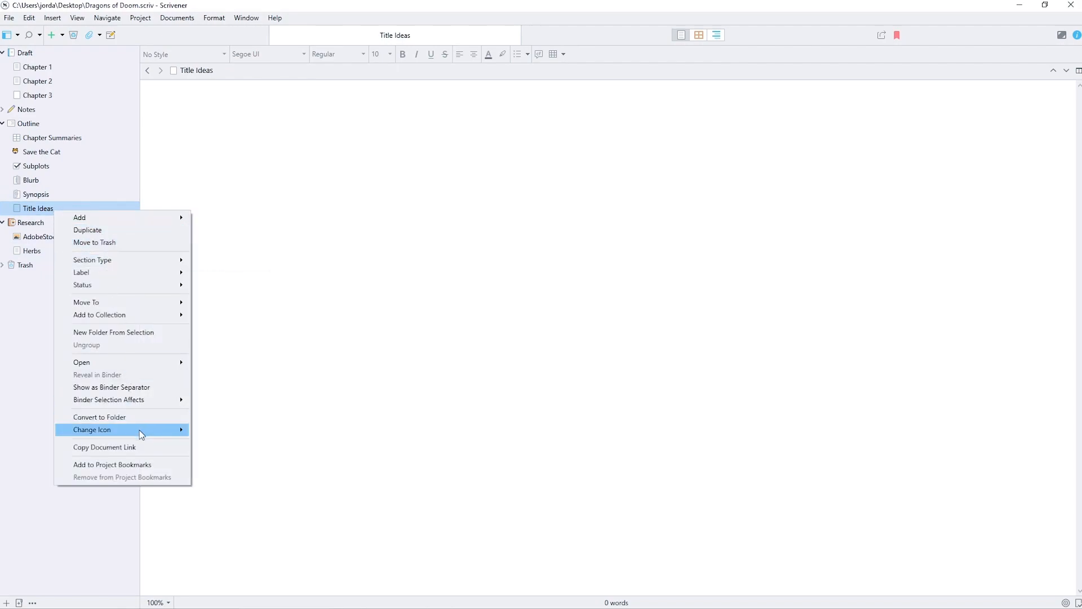
pyautogui.moveTo(141, 434)
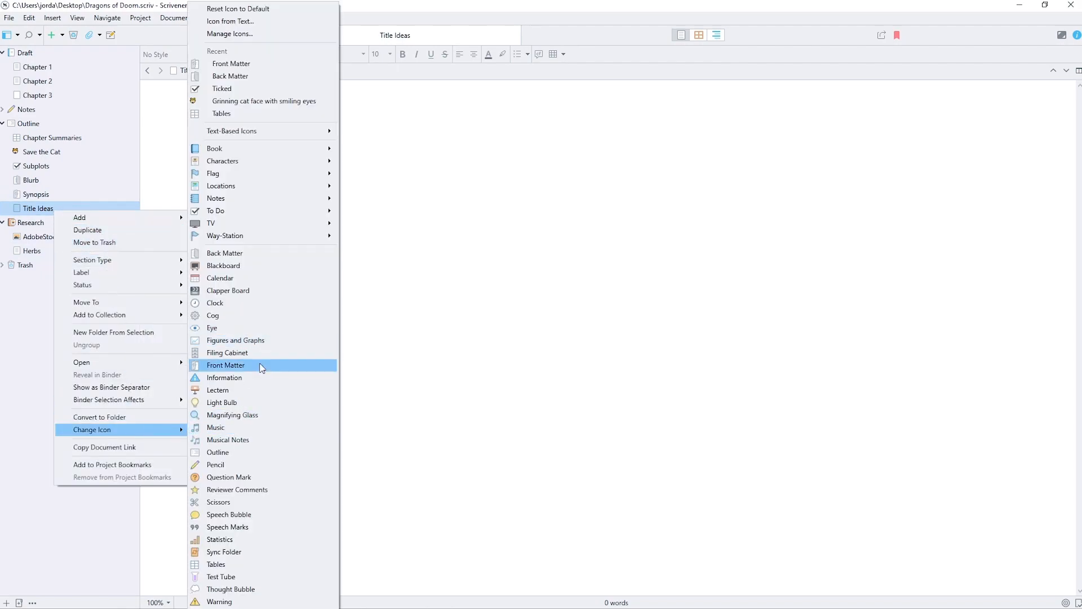
pyautogui.click(239, 402)
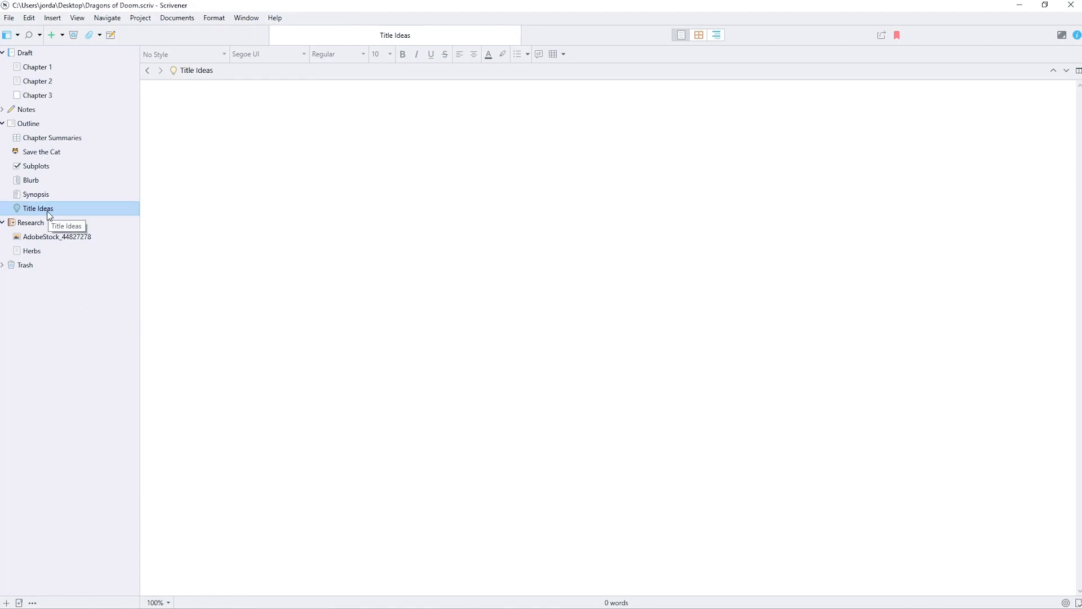
pyautogui.click(3, 124)
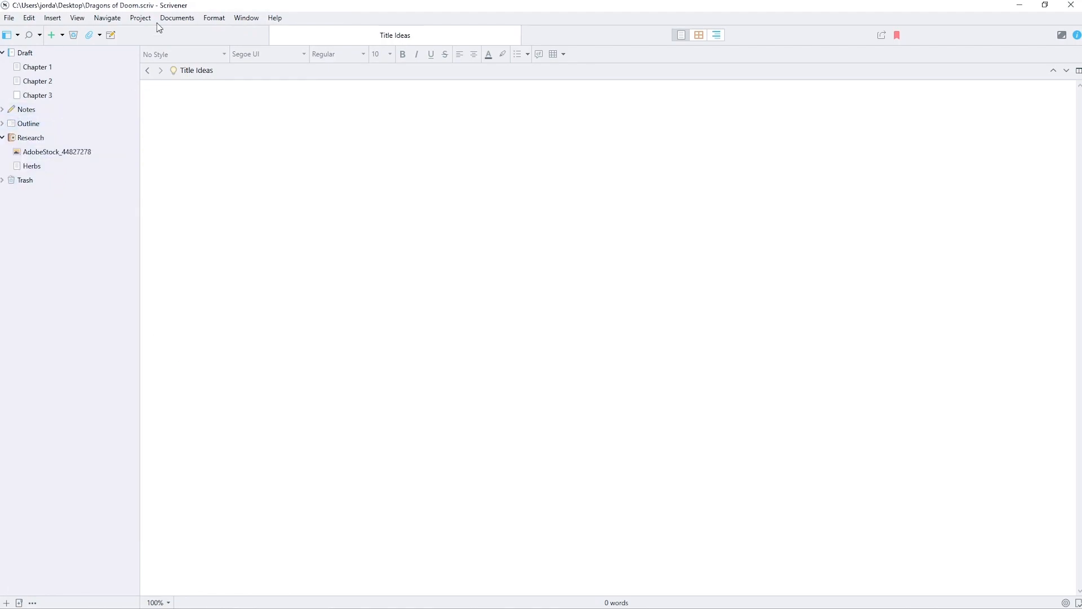
# Add a folder named Characters and place it at the binder's top level between Outline and Research
pyautogui.click(63, 36)
pyautogui.click(80, 62)
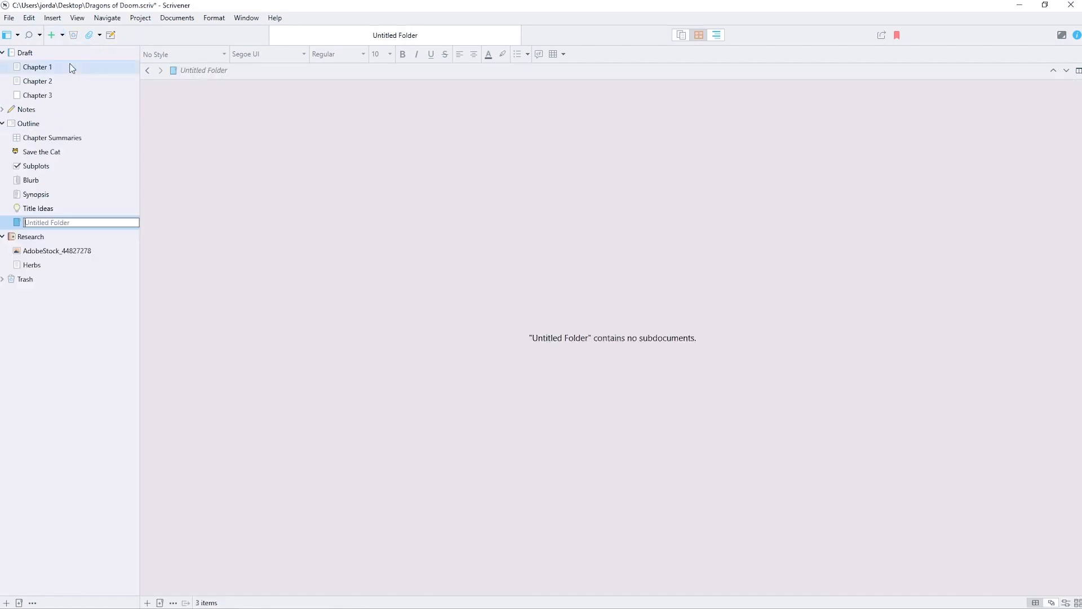
pyautogui.write('Characters')
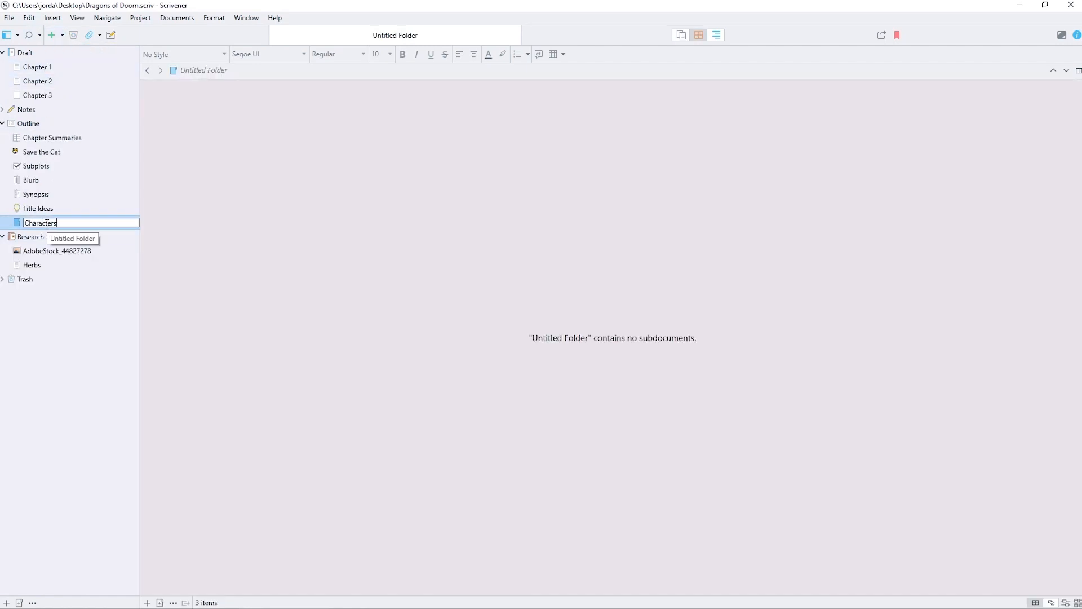
pyautogui.press('Return')
pyautogui.moveTo(46, 224); pyautogui.dragTo(31, 141)
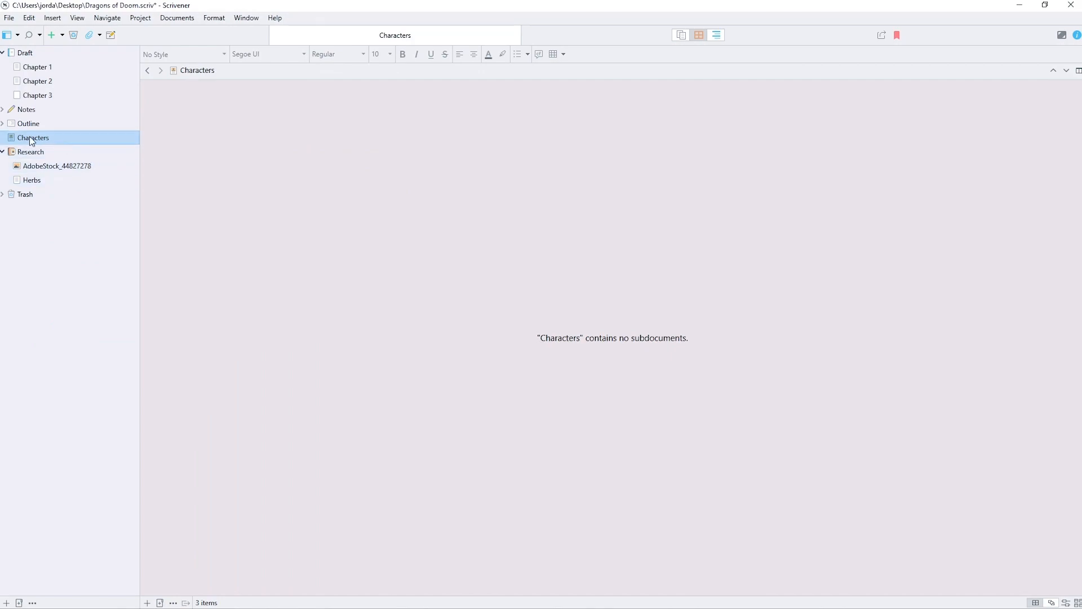
# Add a text document inside the Characters folder and enter Bob as its first line, followed by a blank line
pyautogui.rightClick(35, 138)
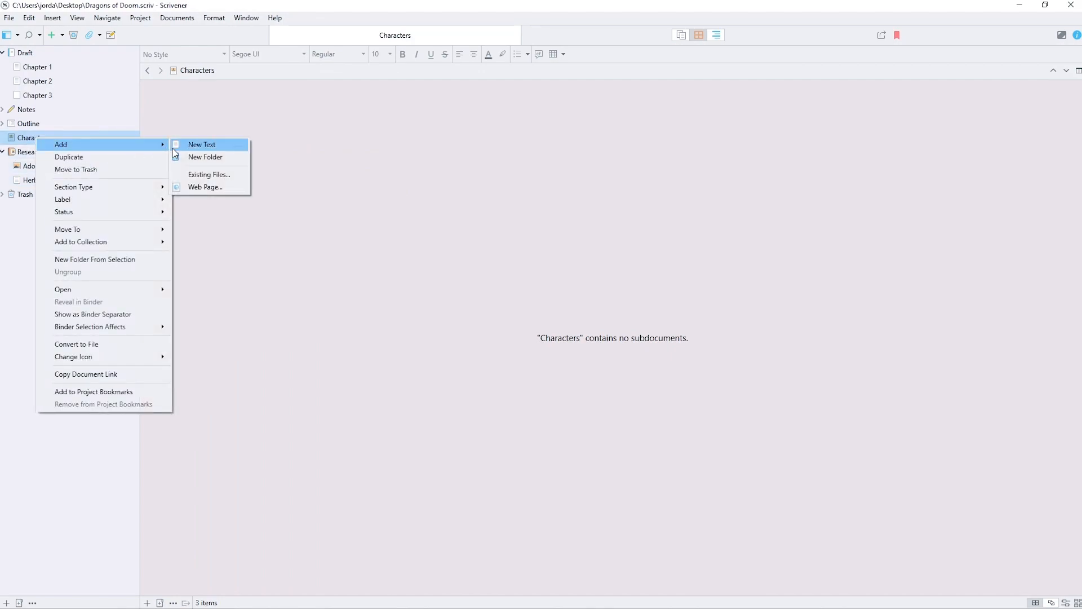
pyautogui.click(196, 145)
pyautogui.click(489, 109)
pyautogui.write('Bob')
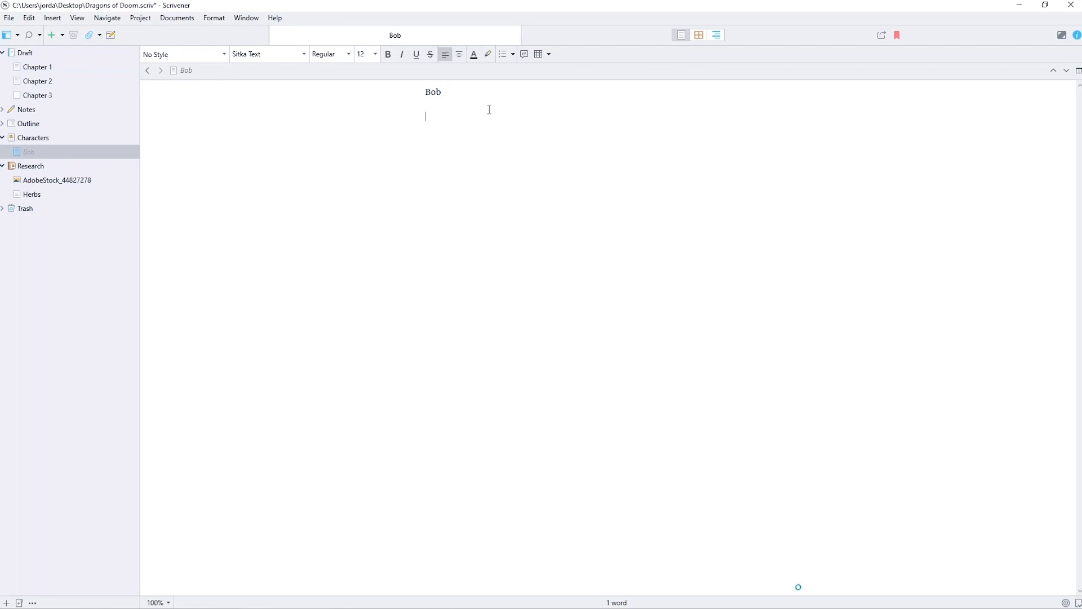
pyautogui.press('Return')
pyautogui.press('Return')
# Write the character prompts Goal:, Flaw:, Personality: and Appearance: below Bob, and keep Bob as the document's title
pyautogui.write('Goal:')
pyautogui.press('Return')
pyautogui.press('Return')
pyautogui.write('Flaw:')
pyautogui.press('Return')
pyautogui.write('Personality:')
pyautogui.press('Return')
pyautogui.press('Return')
pyautogui.write('Appearnc')
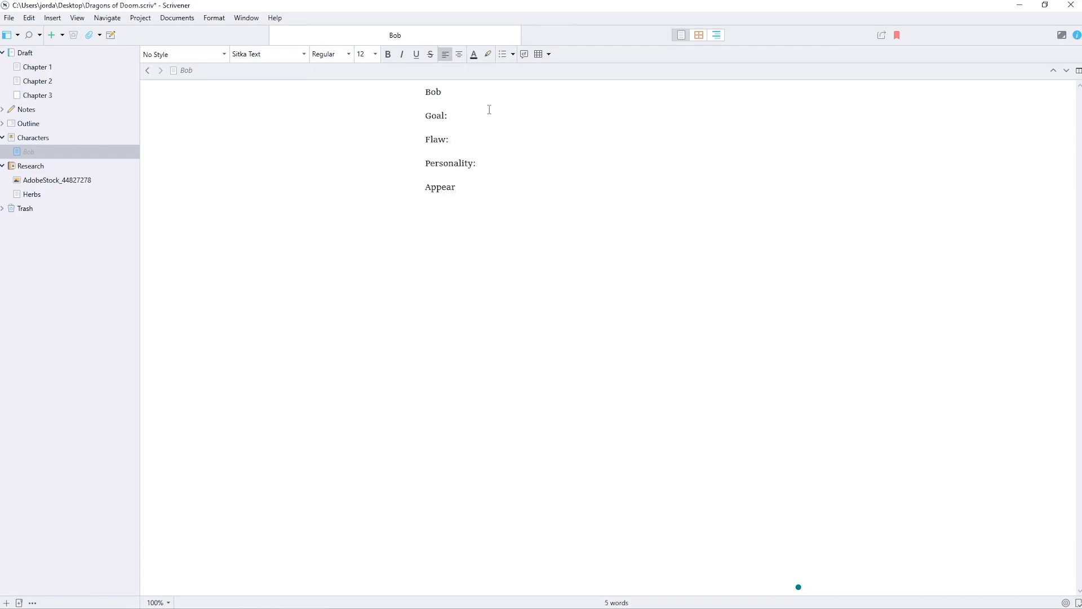
pyautogui.press('BackSpace')
pyautogui.press('BackSpace')
pyautogui.write('ance:')
pyautogui.click(48, 151)
pyautogui.press('Return')
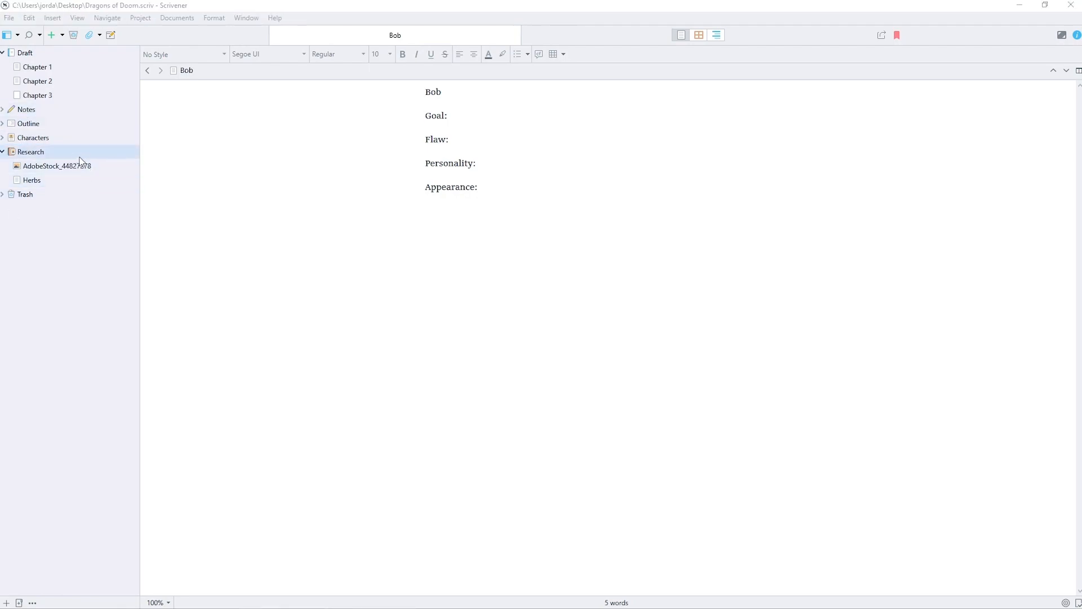
# Move the AdobeStock_44827278 image to the Trash and add a text document named Names to the Research folder
pyautogui.moveTo(37, 163); pyautogui.dragTo(28, 194)
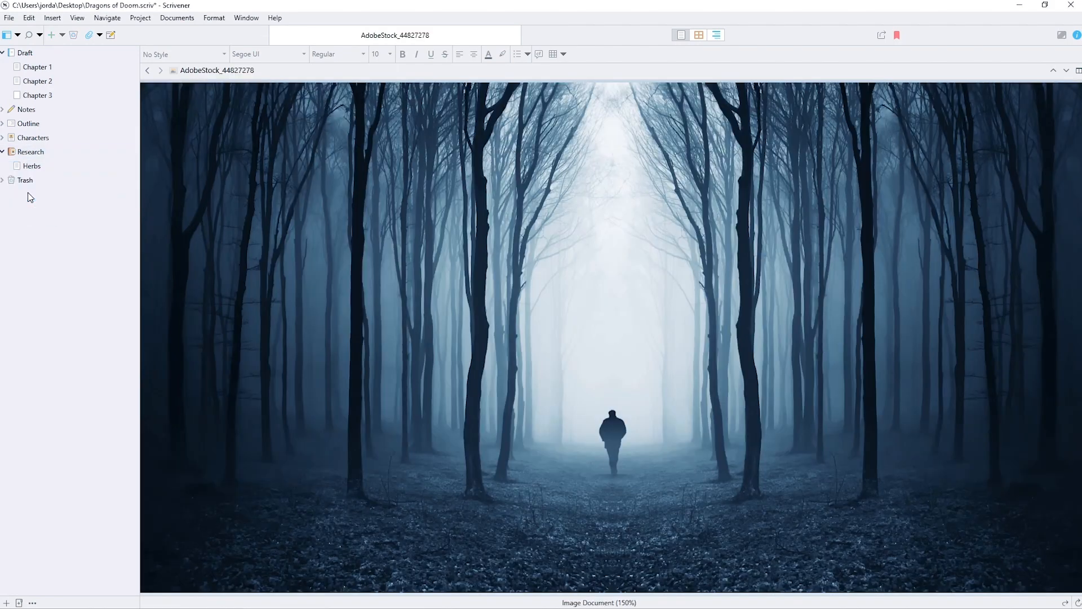
pyautogui.rightClick(37, 154)
pyautogui.moveTo(93, 161)
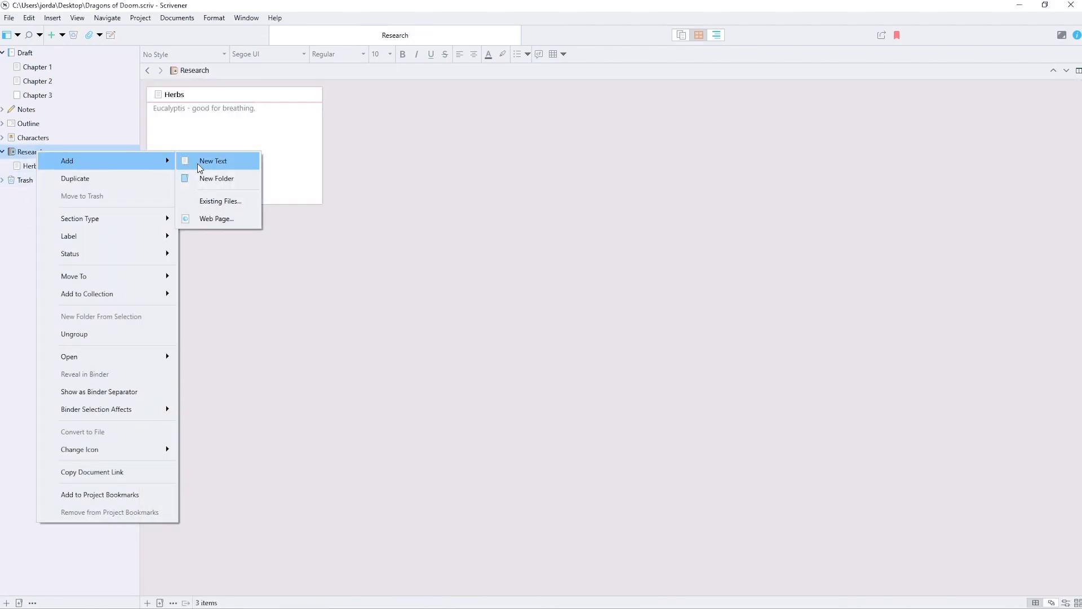
pyautogui.click(193, 160)
pyautogui.write('Names')
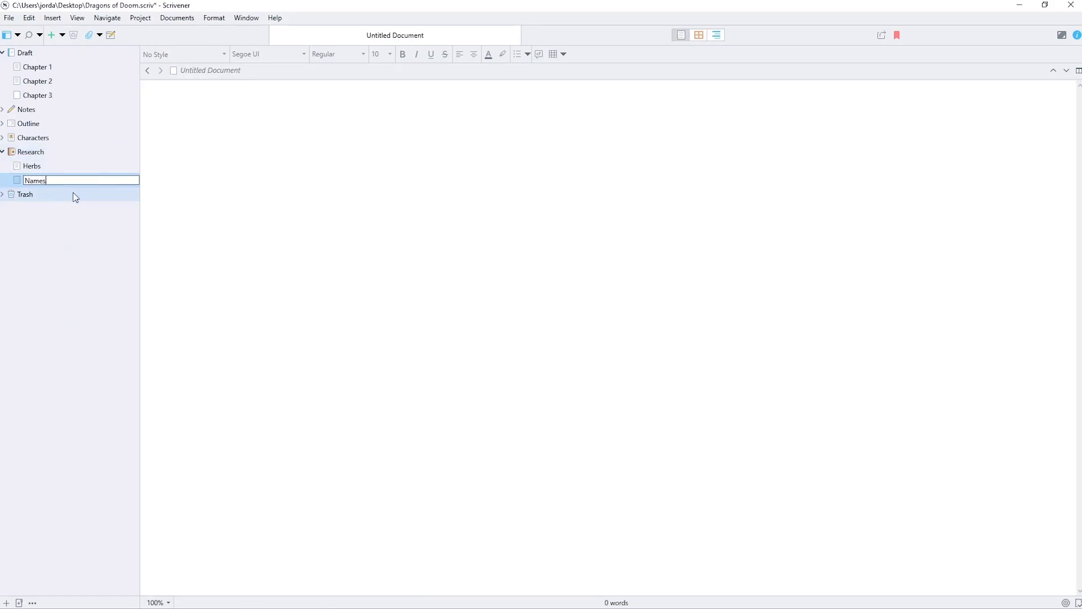
pyautogui.press('Return')
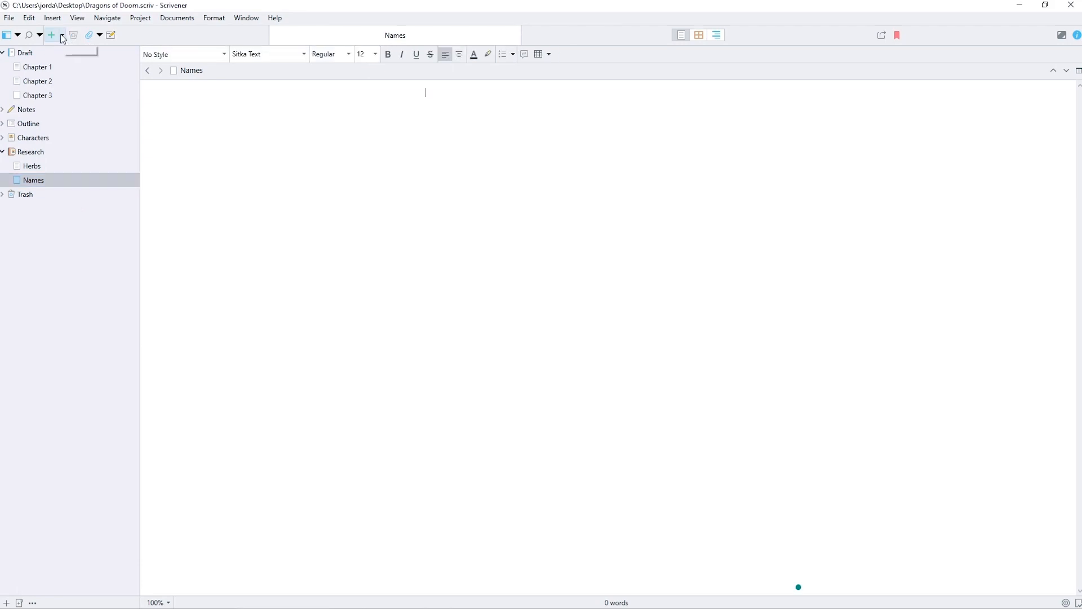
# Add a folder named Enneagram below Names in the Research folder
pyautogui.click(63, 36)
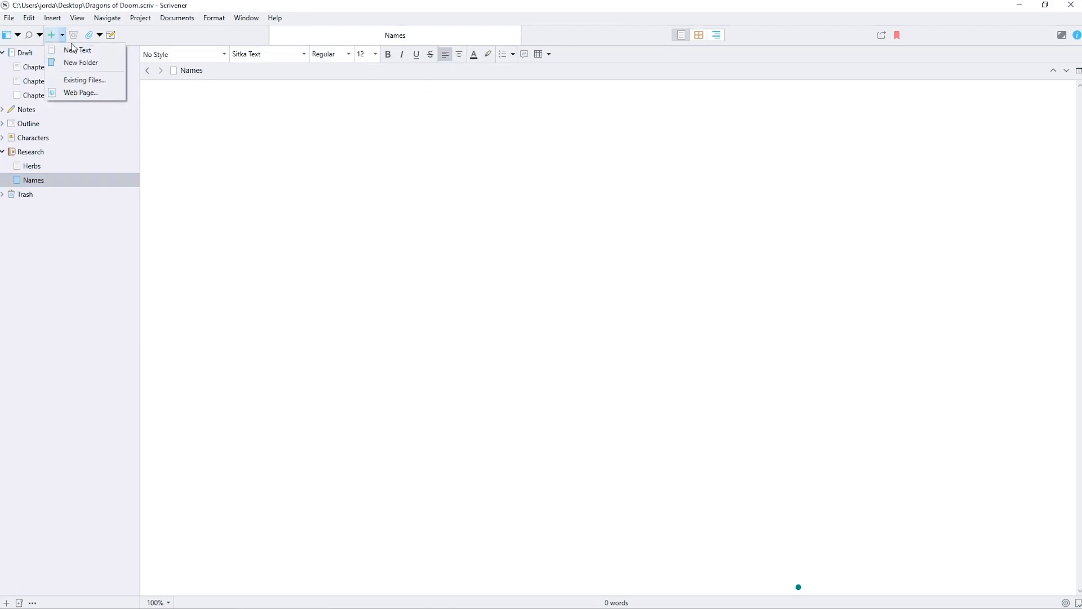
pyautogui.click(79, 62)
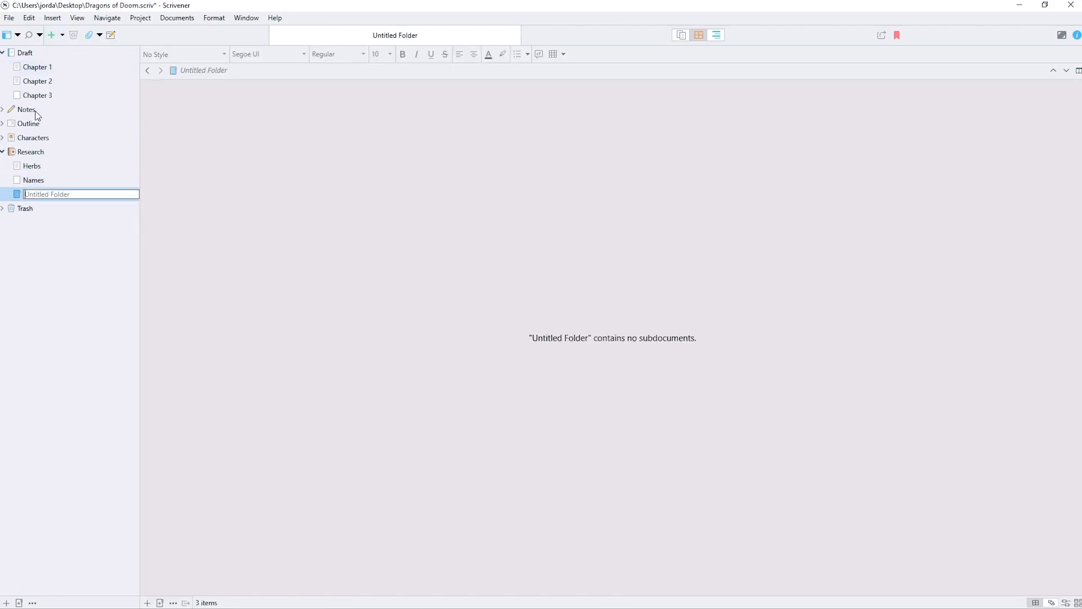
pyautogui.write('Enneagram')
pyautogui.press('Return')
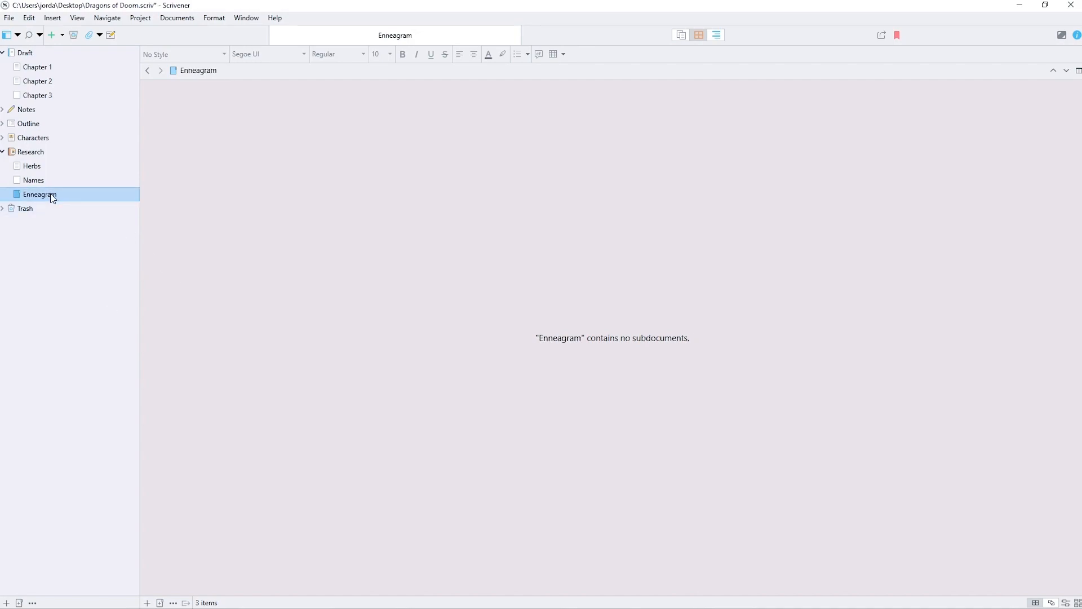
# Add a text document named Enneagram 1 inside the Enneagram folder
pyautogui.click(63, 36)
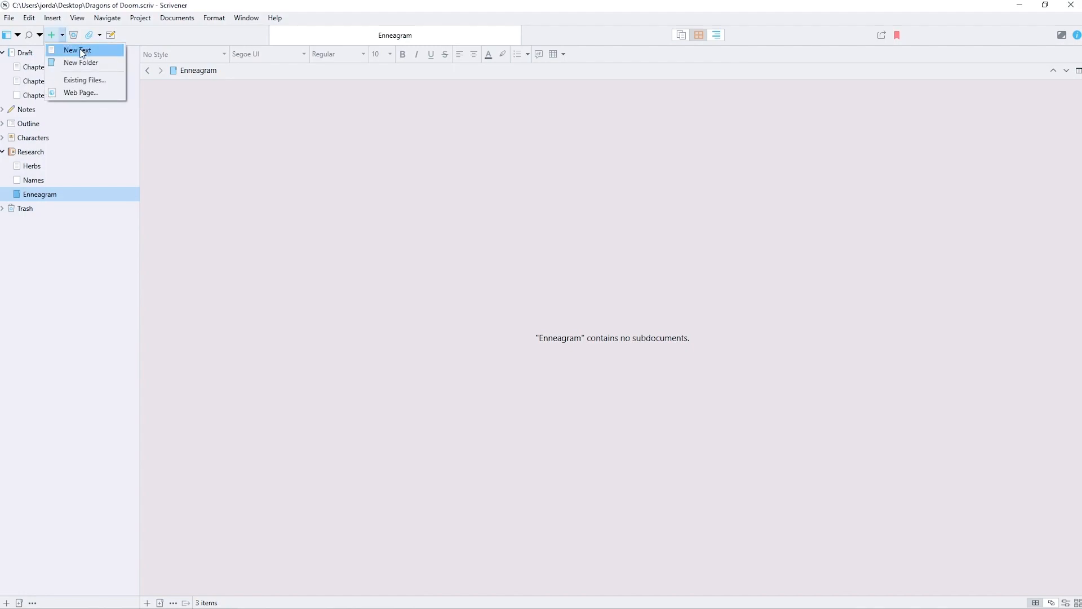
pyautogui.click(77, 50)
pyautogui.write('Enneagram 1')
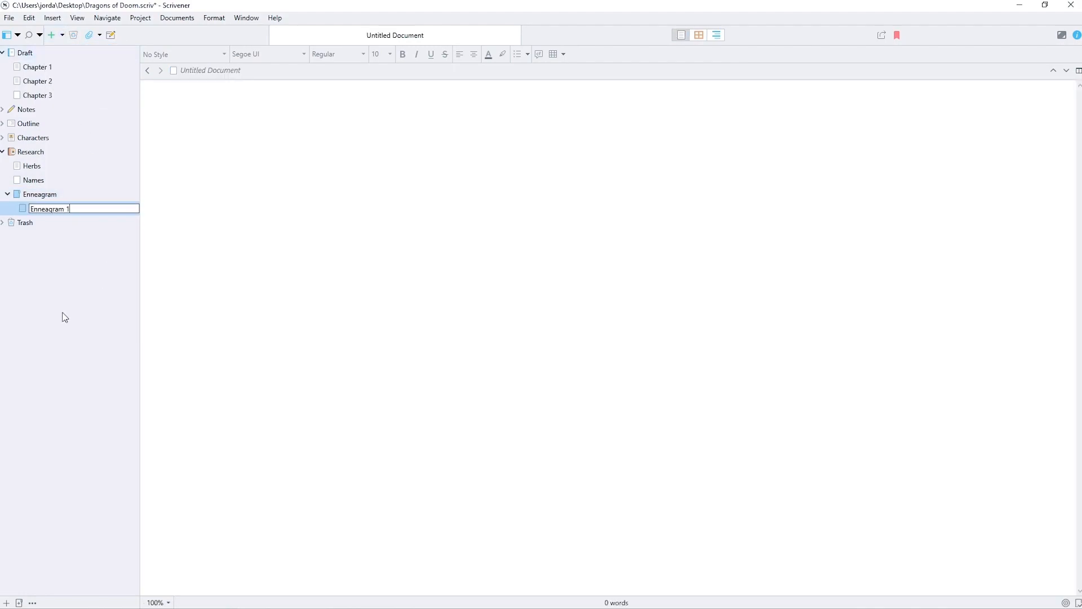
pyautogui.press('Return')
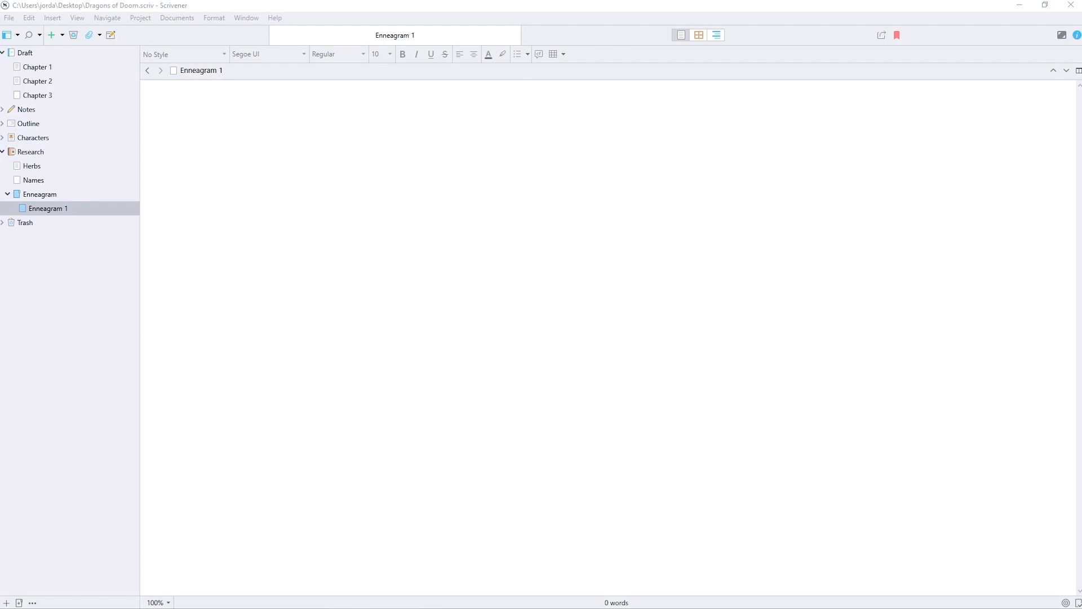
# Paste the copied profile of Enneagram Ones into the Enneagram 1 document and look through the text
pyautogui.click(450, 169)
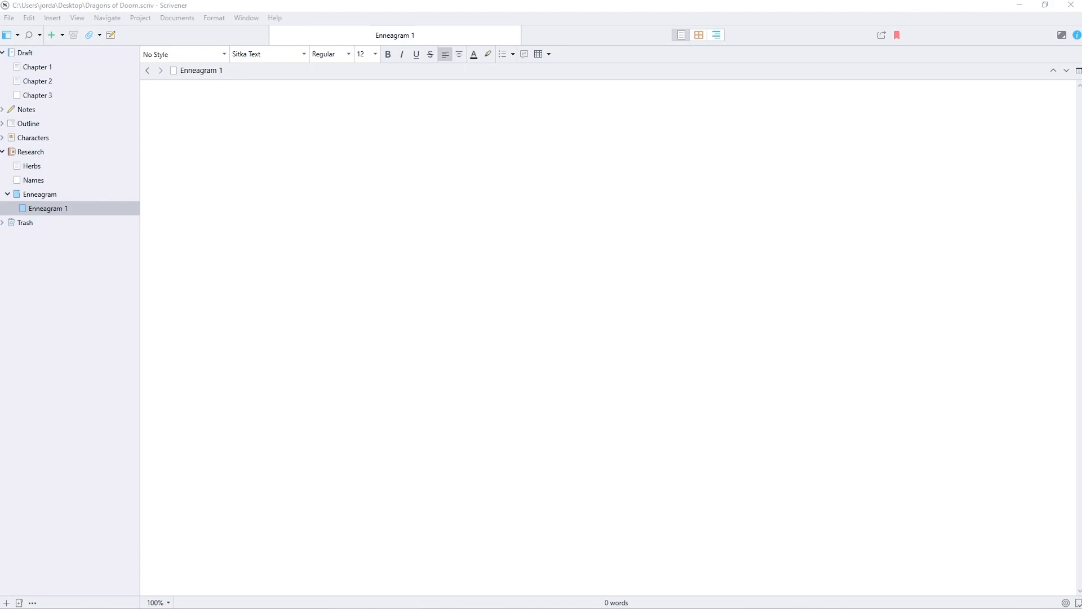
pyautogui.click(459, 123)
pyautogui.hotkey('ctrl', 'v')
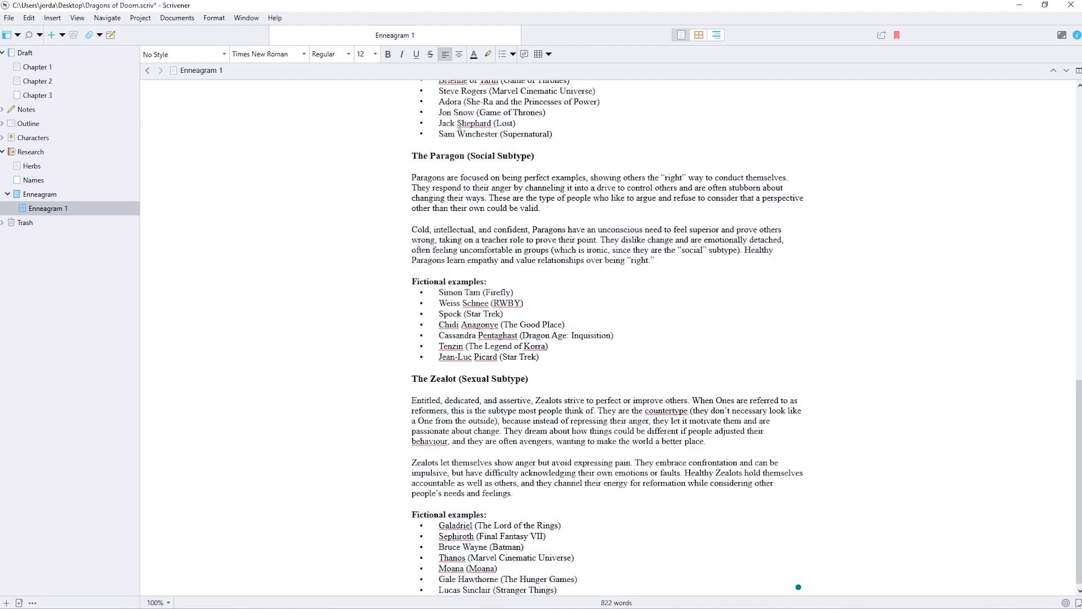
pyautogui.scroll(20, 477, 169)
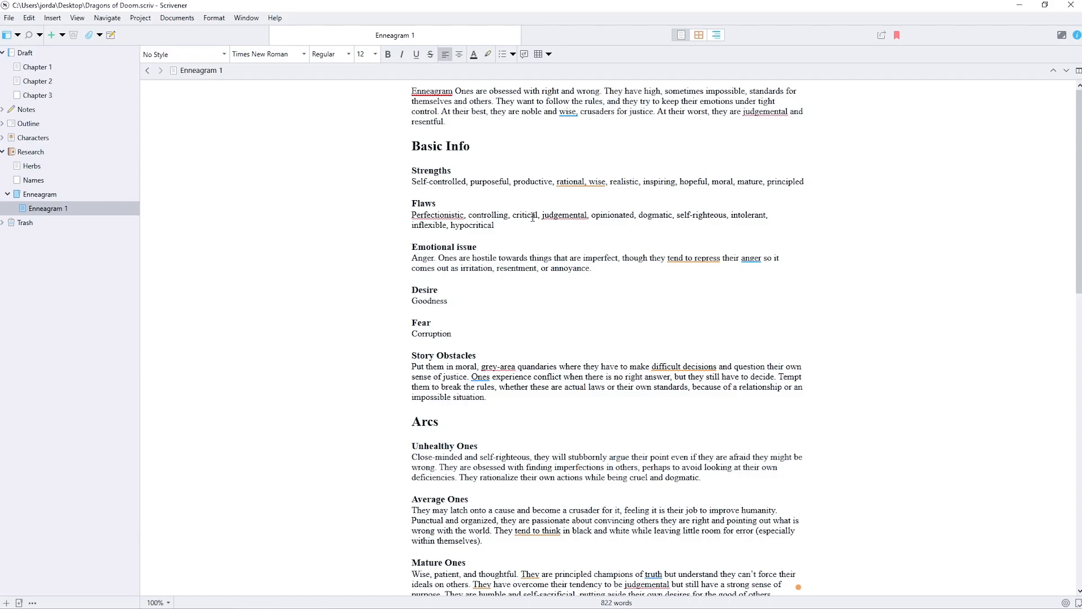
pyautogui.scroll(-20, 584, 243)
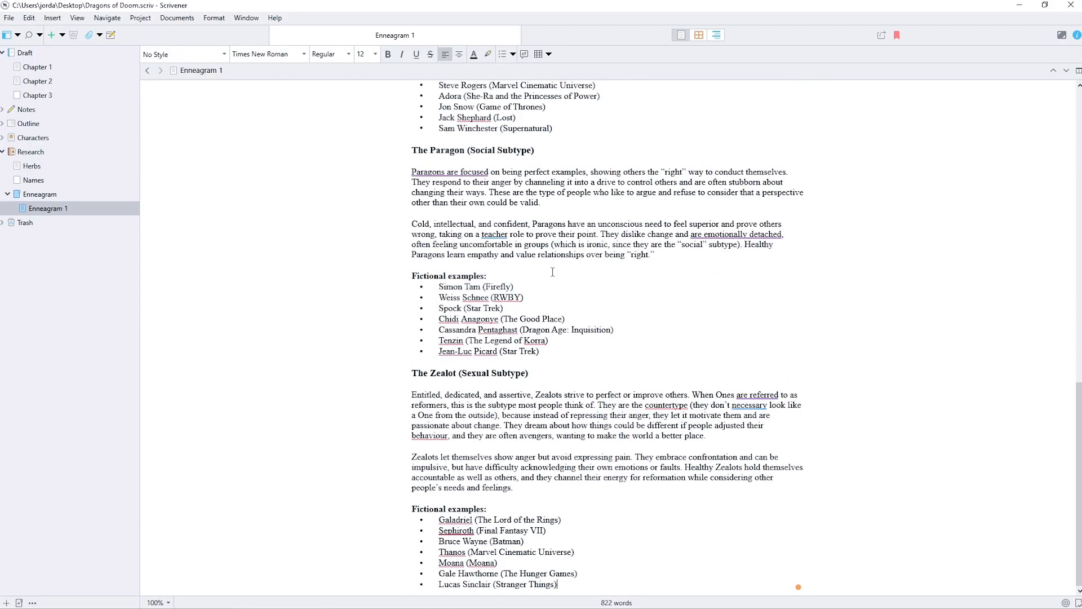
pyautogui.scroll(20, 553, 273)
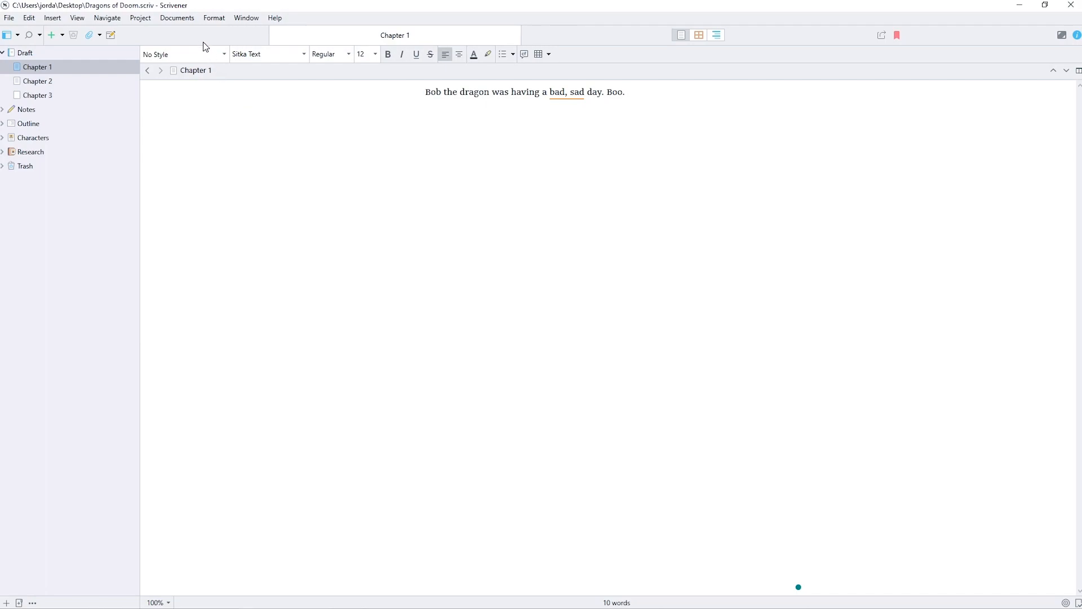
# Switch the interface theme to Dark Mode
pyautogui.click(215, 20)
pyautogui.moveTo(247, 19)
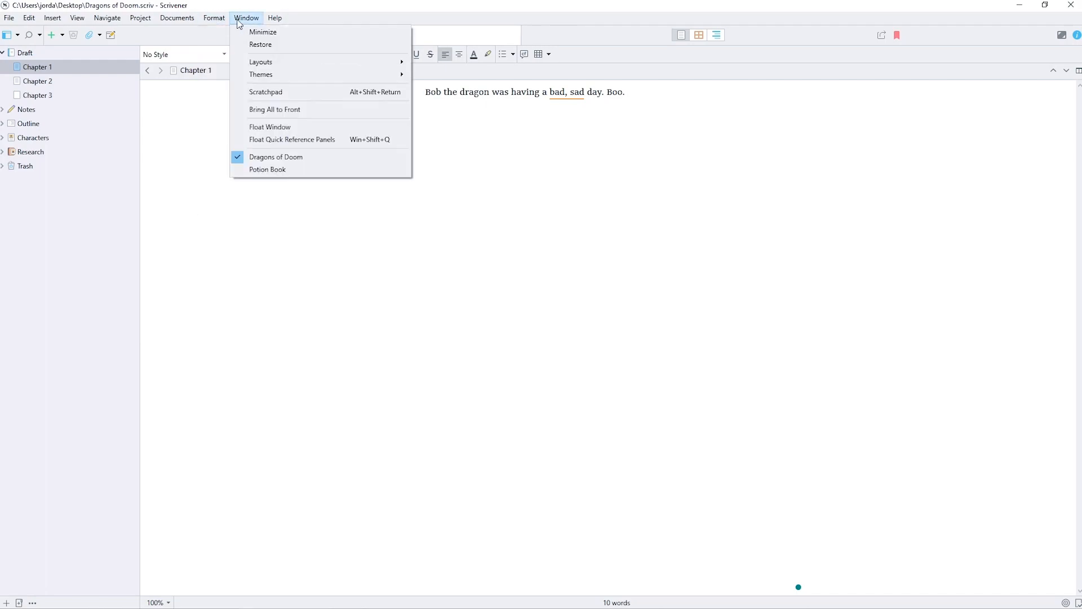
pyautogui.moveTo(292, 79)
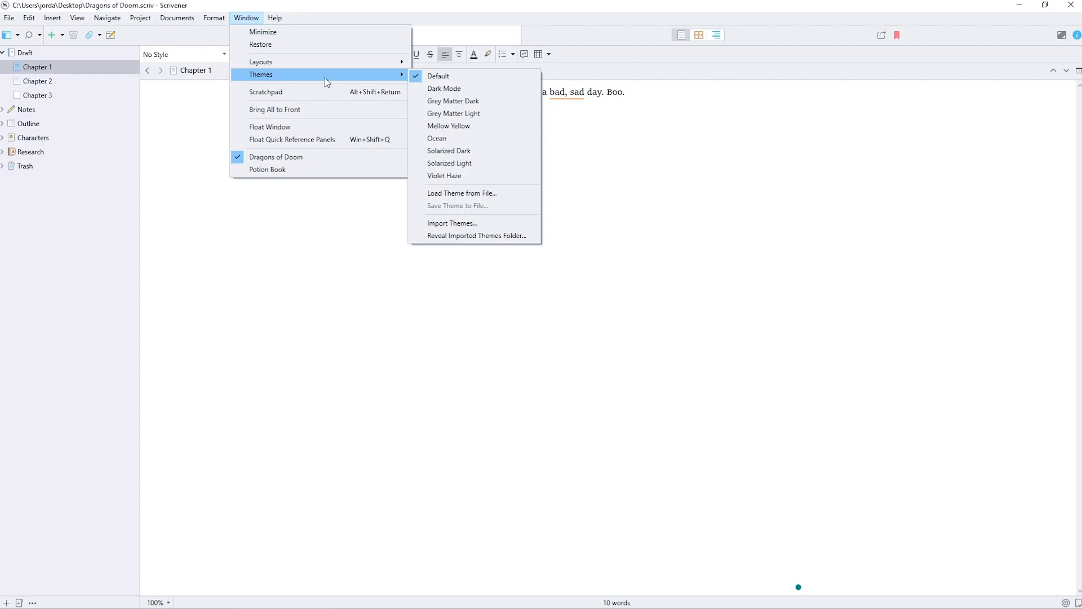
pyautogui.click(444, 89)
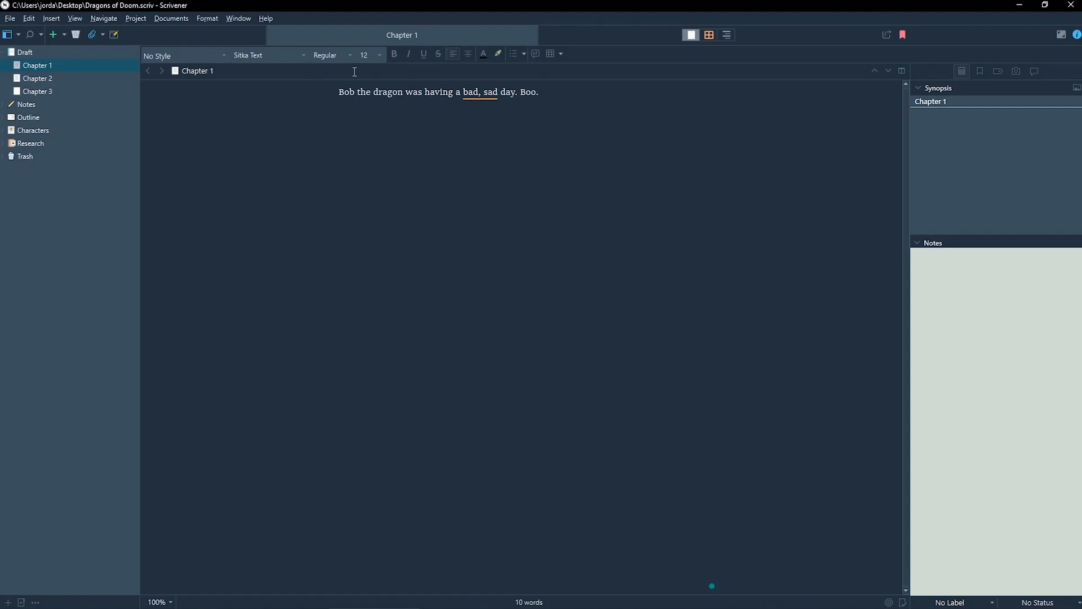
# Set the binder font to Times New Roman, size 11, in the appearance options, with bold used for folders
pyautogui.click(10, 18)
pyautogui.moveTo(117, 210)
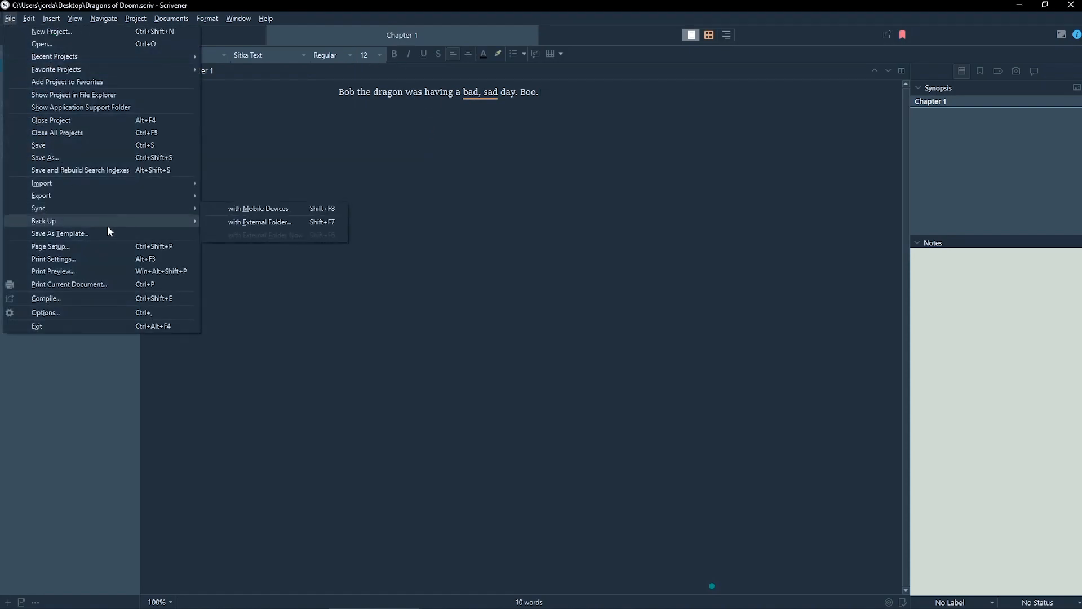
pyautogui.click(91, 311)
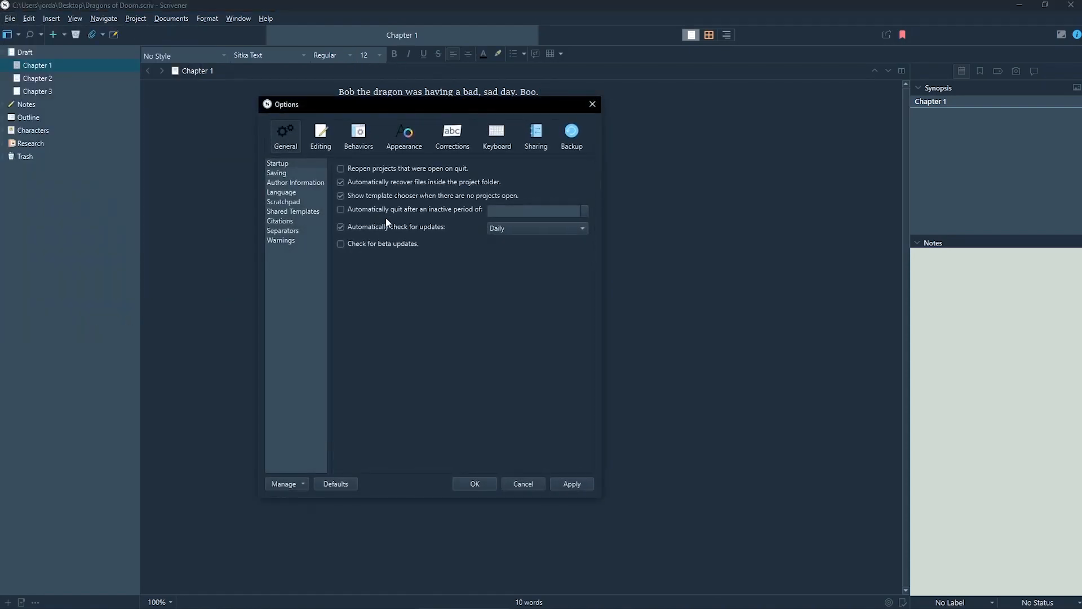
pyautogui.click(398, 146)
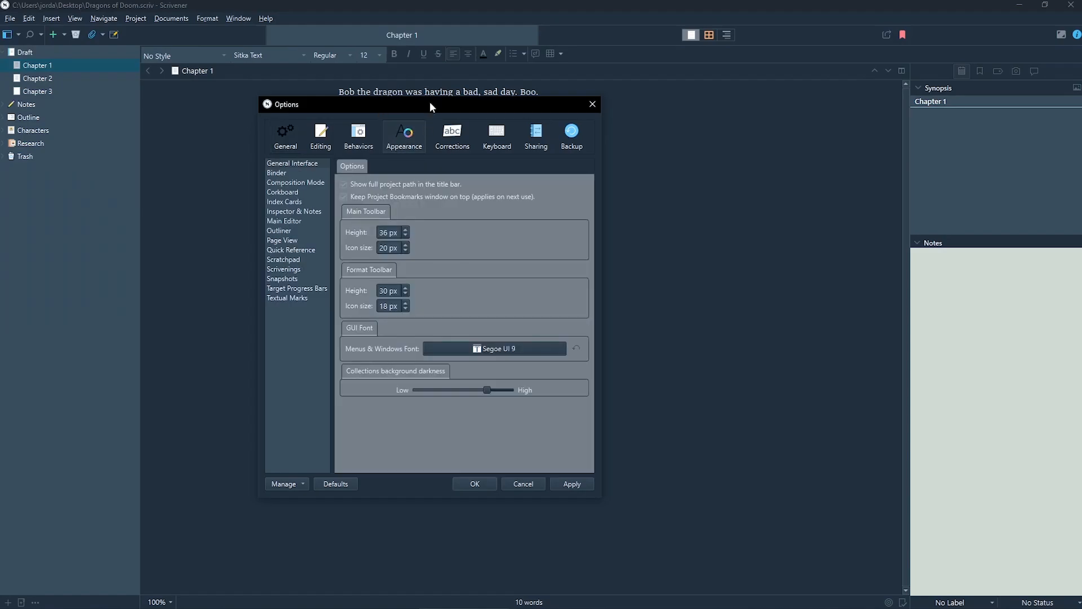
pyautogui.moveTo(434, 107); pyautogui.dragTo(412, 129)
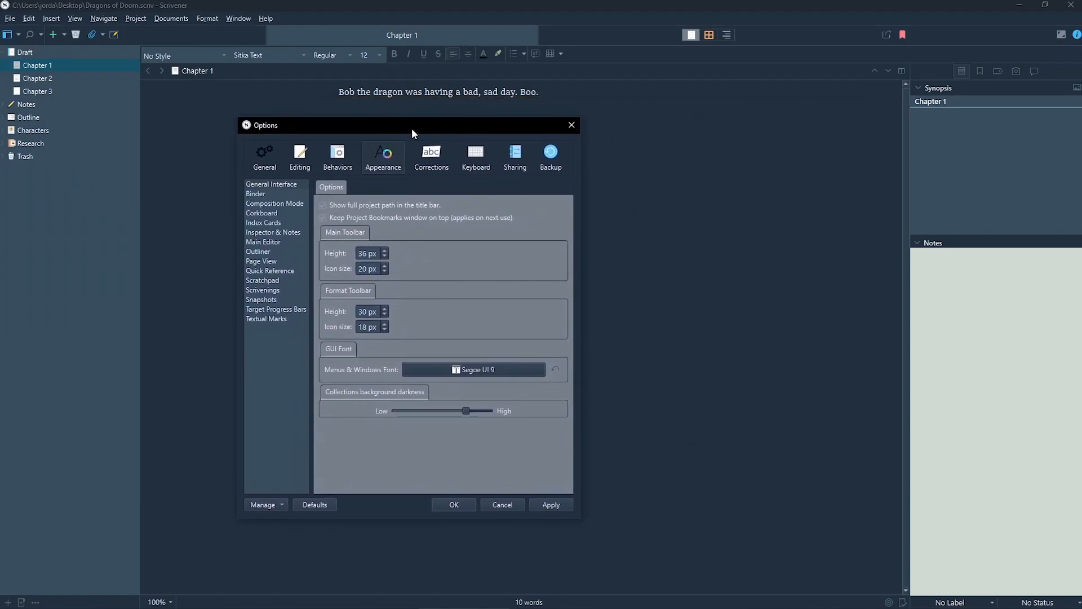
pyautogui.click(256, 194)
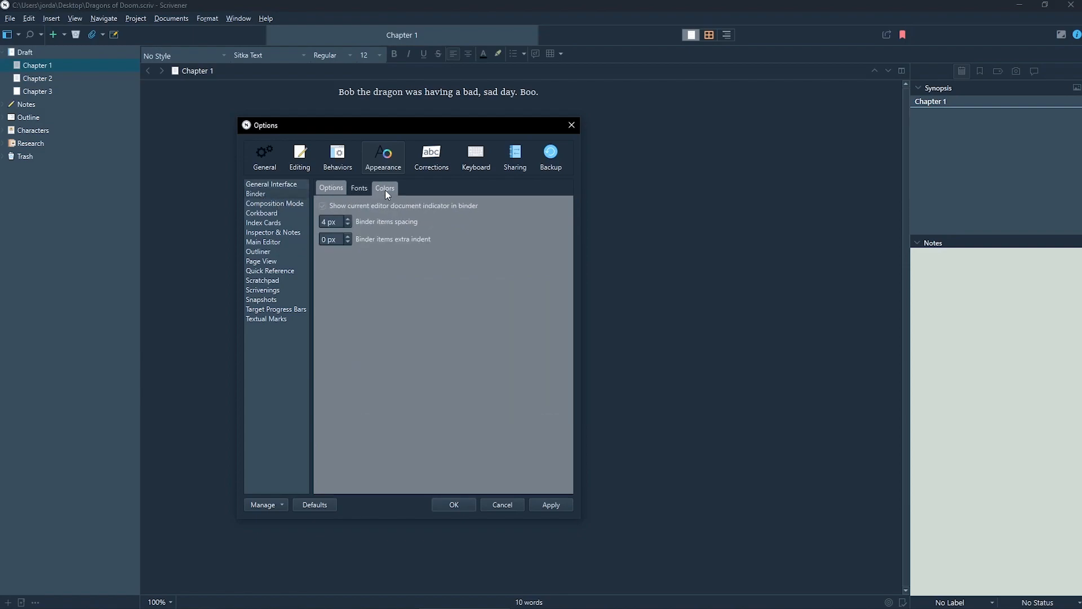
pyautogui.click(364, 193)
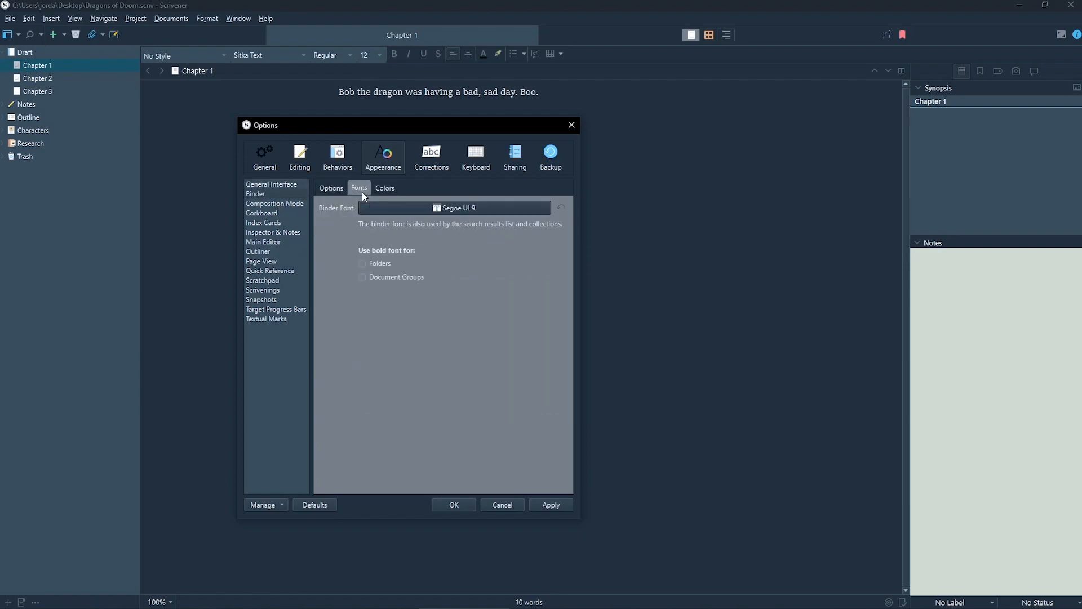
pyautogui.click(470, 206)
pyautogui.moveTo(401, 286); pyautogui.dragTo(400, 290)
pyautogui.click(317, 283)
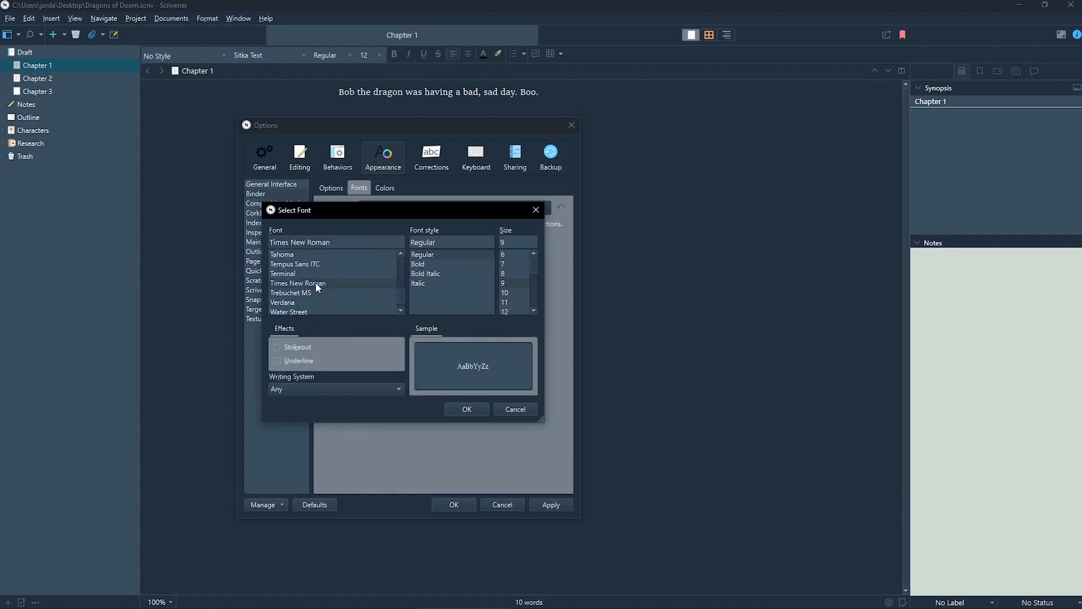
pyautogui.click(515, 294)
pyautogui.click(471, 410)
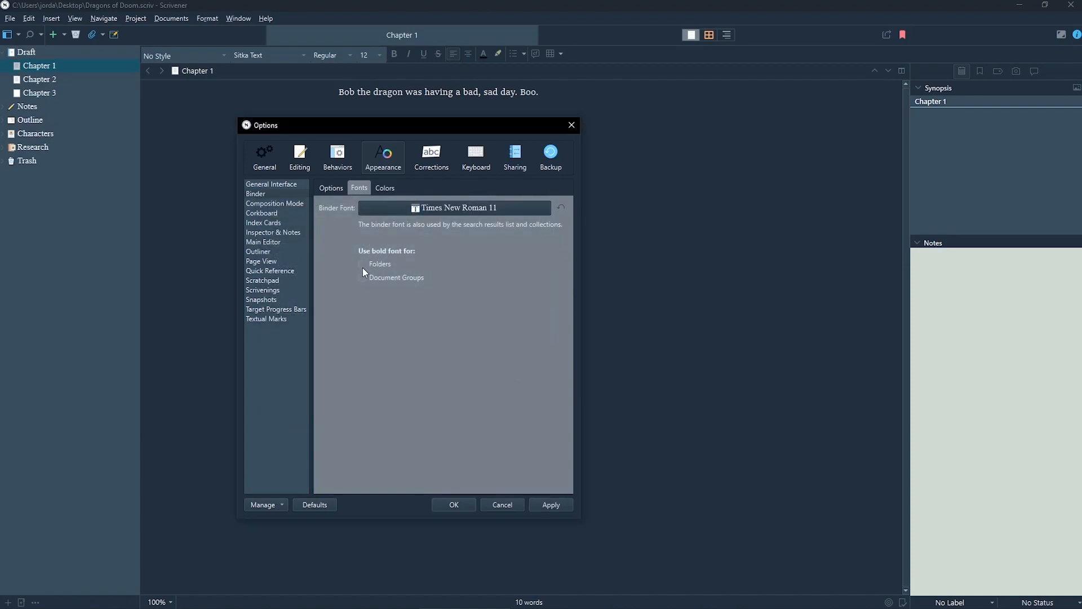
pyautogui.click(557, 505)
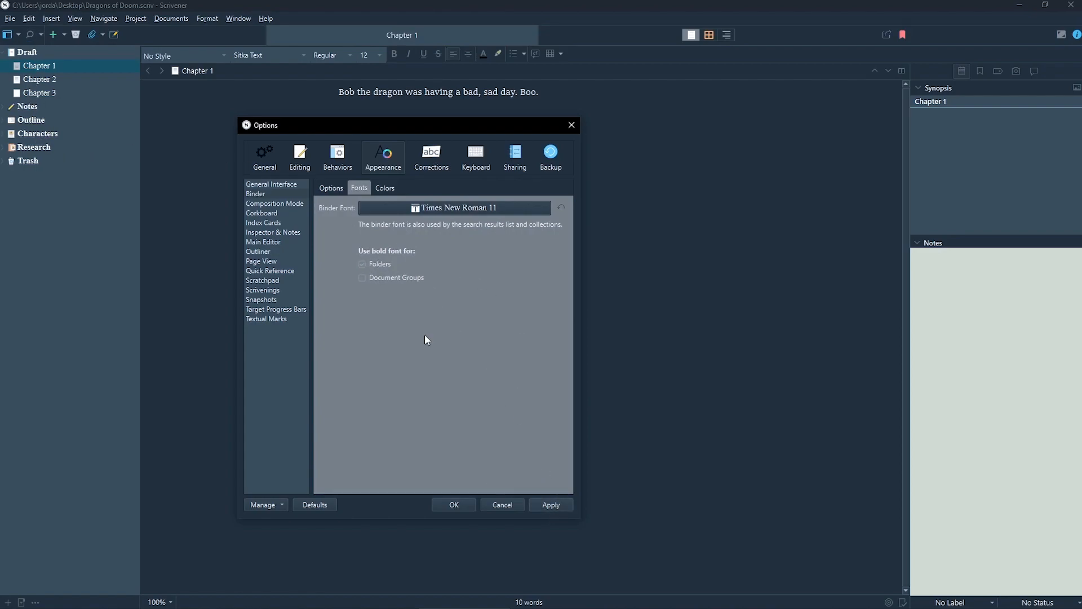
# Change the binder background colour to dark blue and accept the options
pyautogui.click(385, 189)
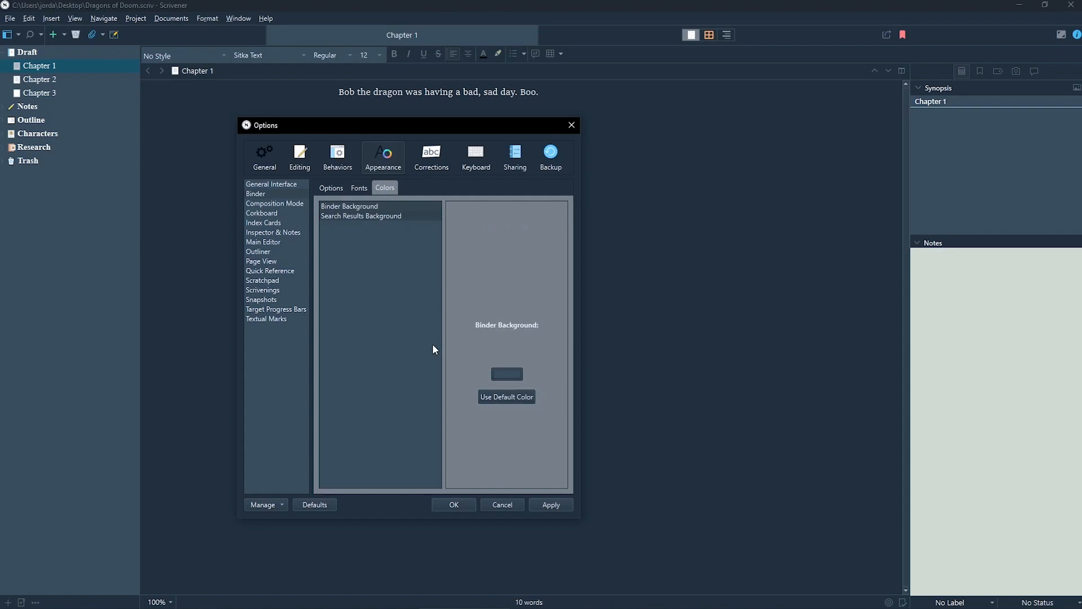
pyautogui.click(510, 376)
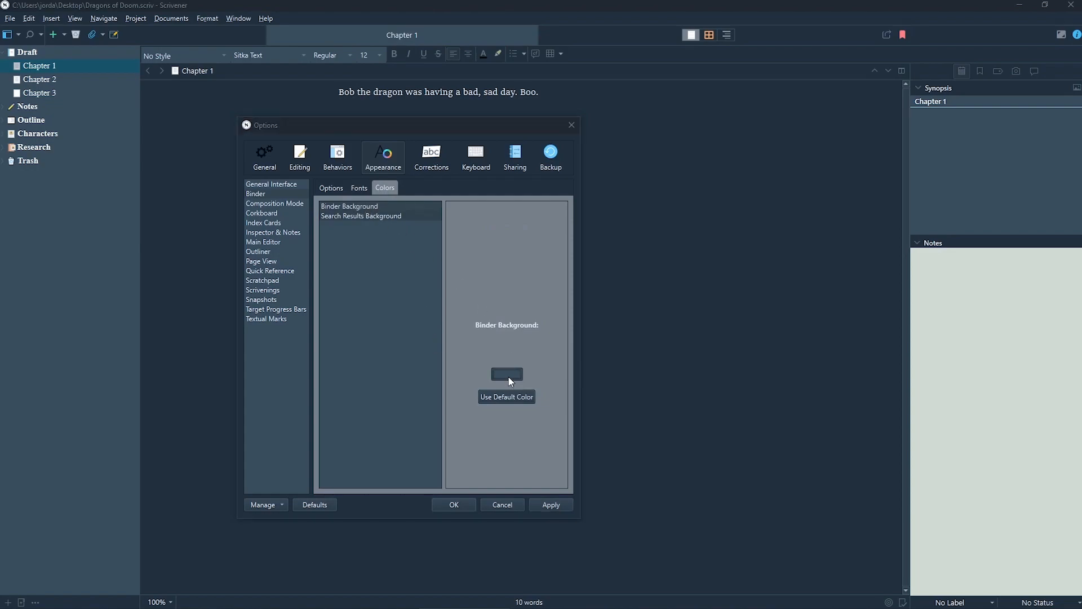
pyautogui.moveTo(471, 296); pyautogui.dragTo(446, 240)
pyautogui.click(473, 432)
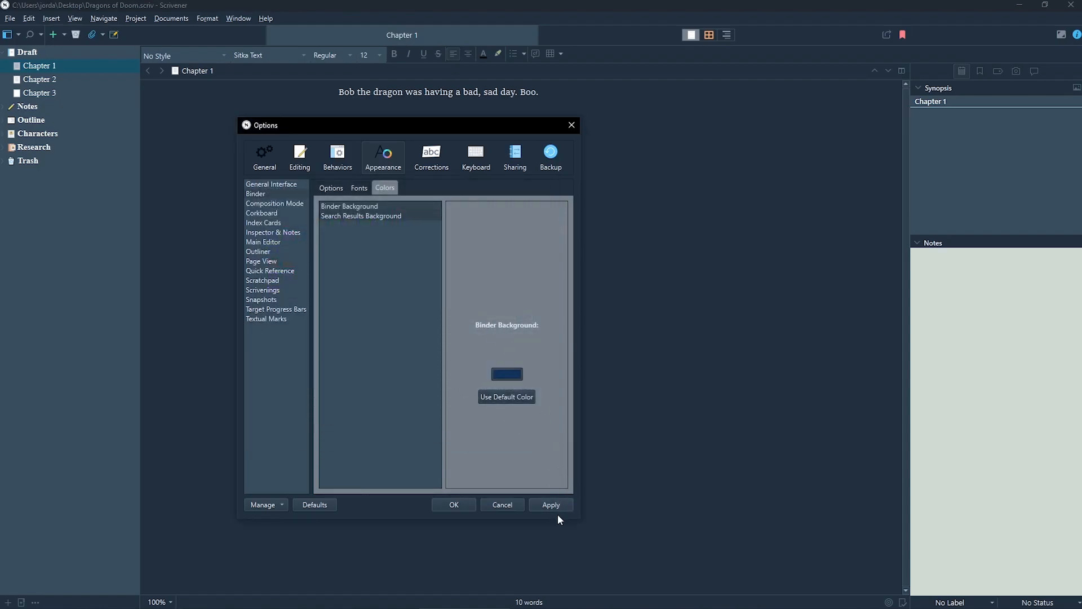
pyautogui.click(462, 505)
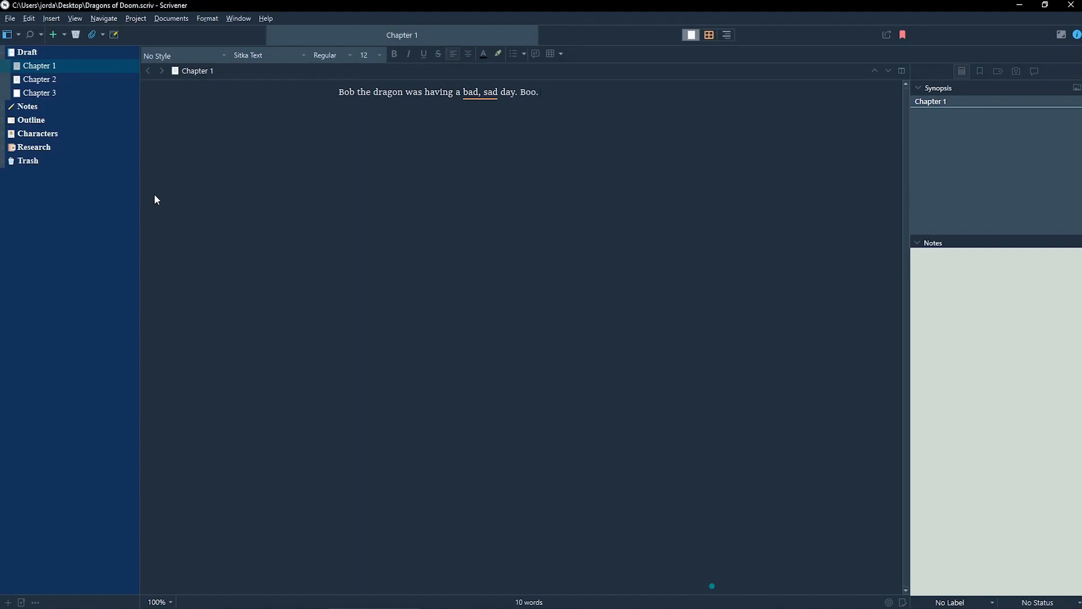
# Set the main editor's background colour to grey #999999 in the appearance options and apply it
pyautogui.click(10, 18)
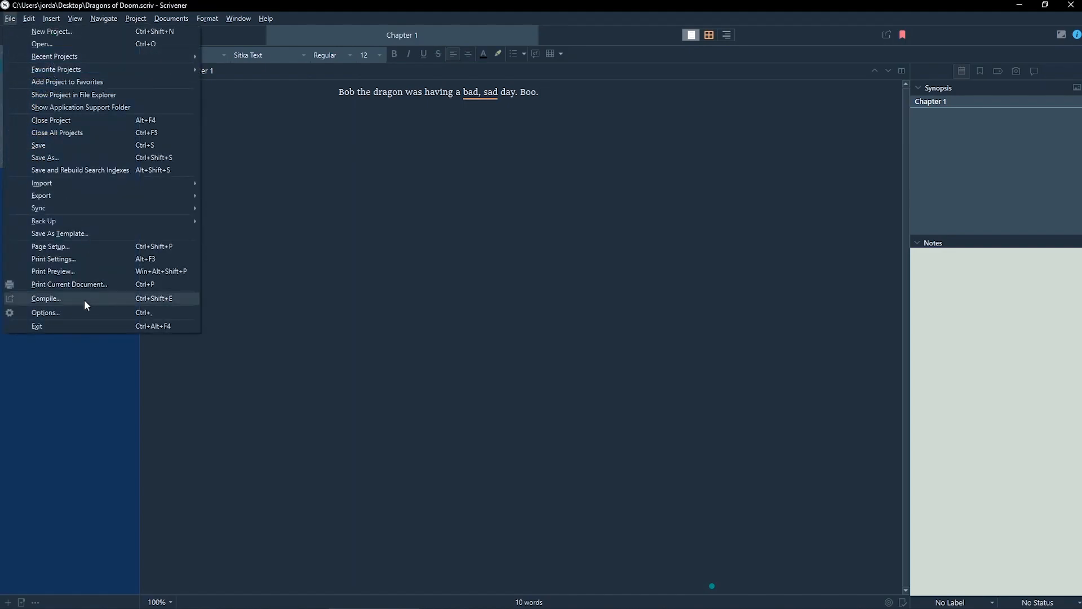
pyautogui.click(58, 312)
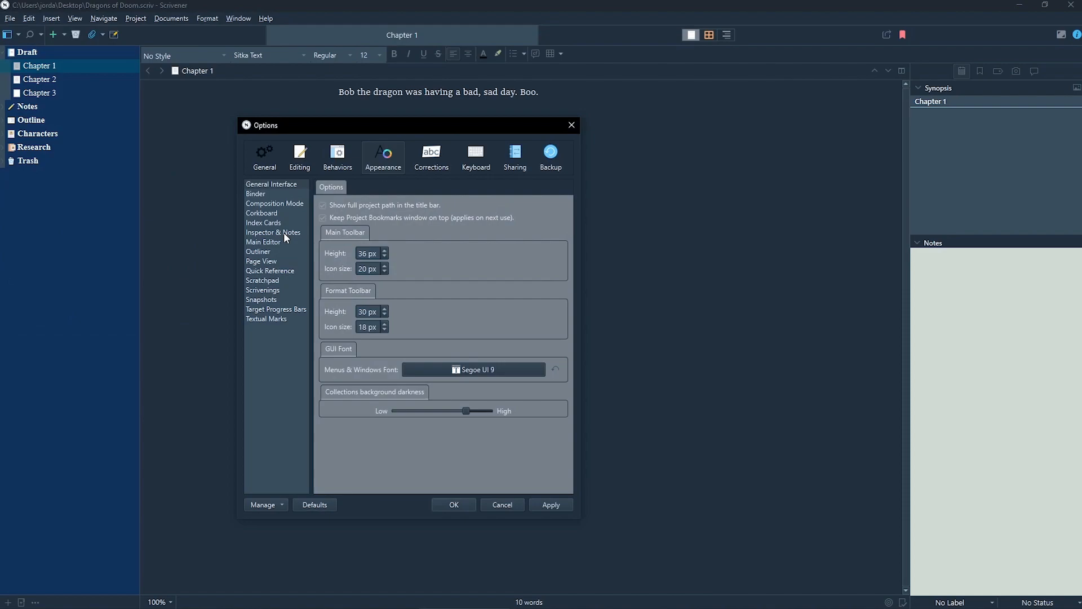
pyautogui.click(268, 243)
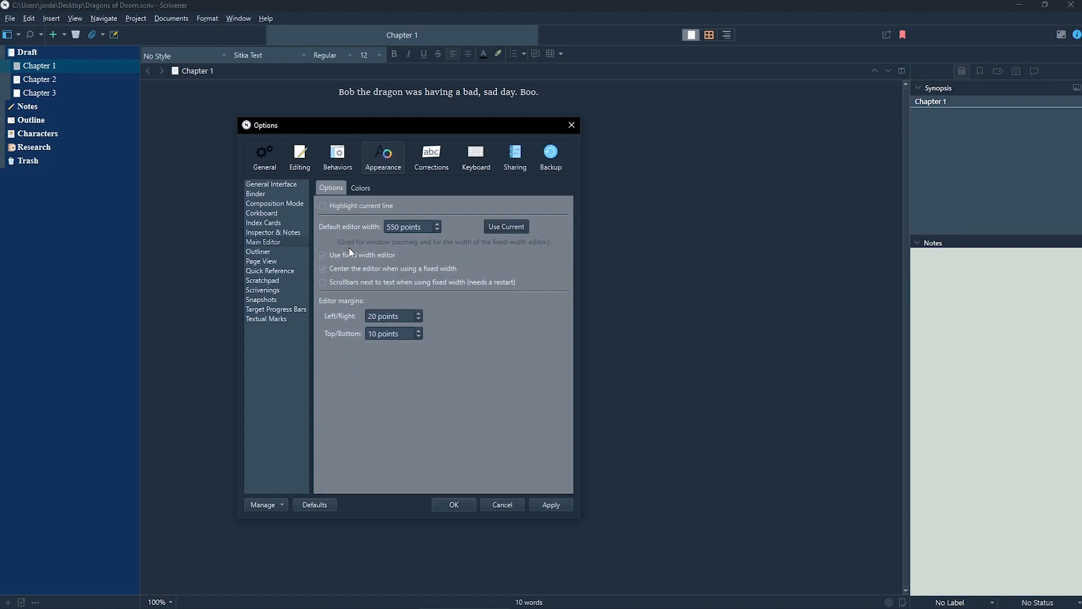
pyautogui.click(359, 188)
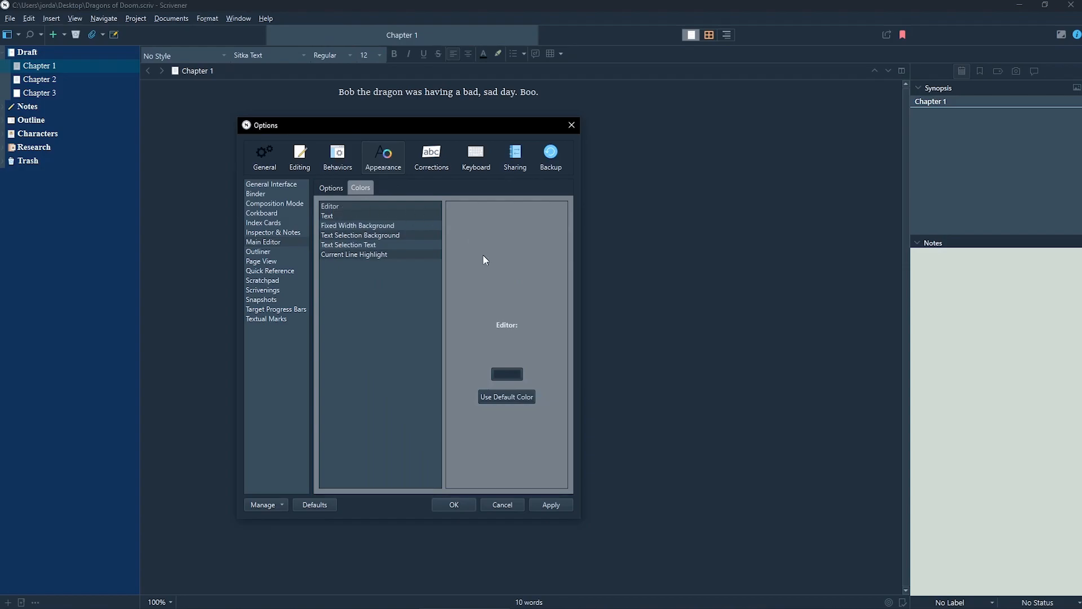
pyautogui.click(506, 374)
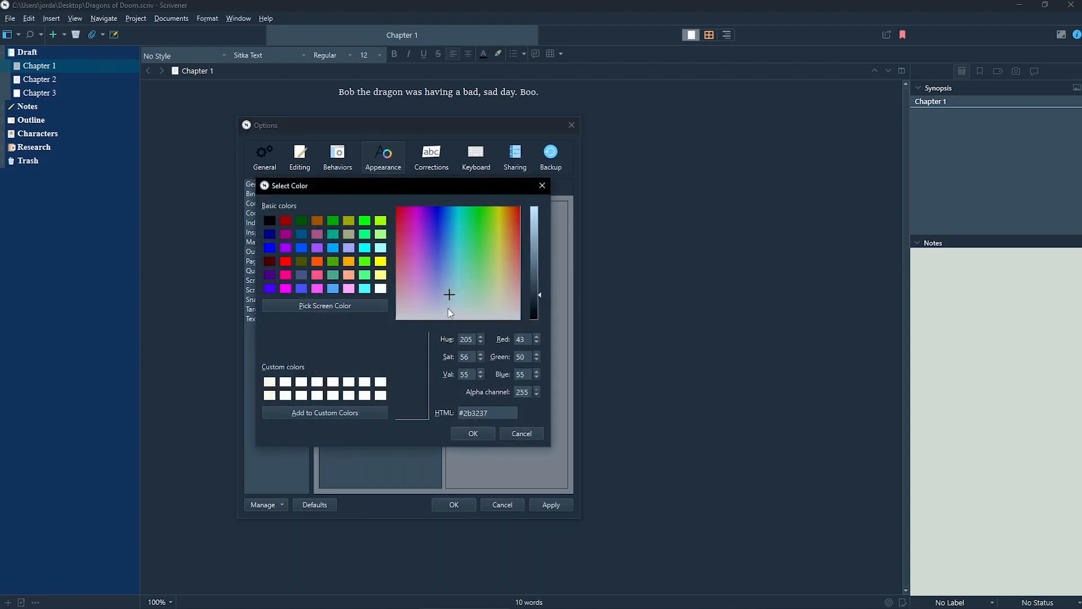
pyautogui.moveTo(450, 301); pyautogui.dragTo(451, 340)
pyautogui.click(438, 317)
pyautogui.moveTo(536, 274); pyautogui.dragTo(537, 252)
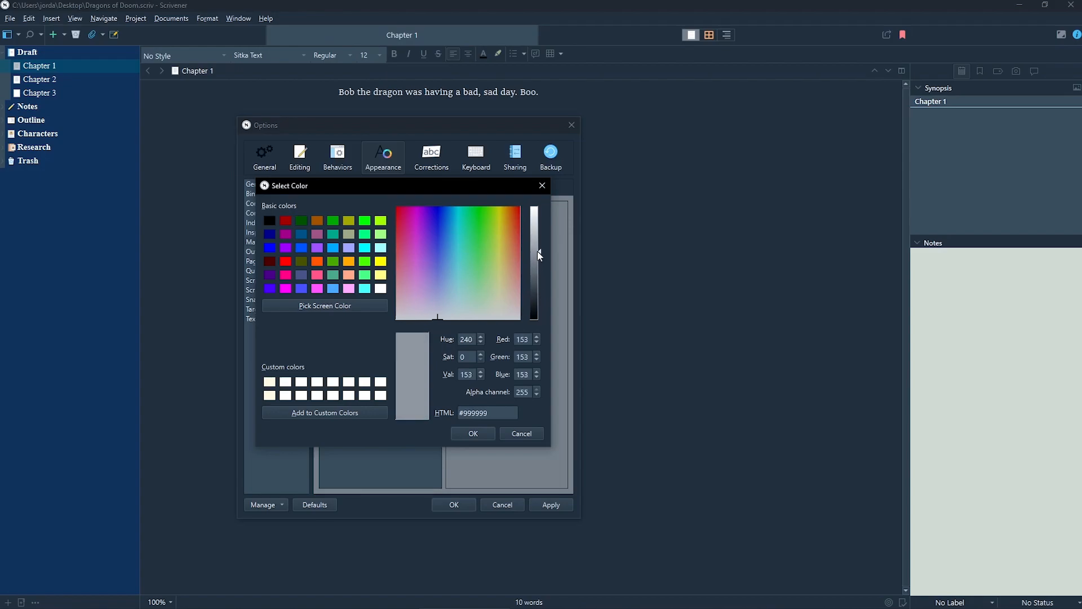
pyautogui.click(472, 432)
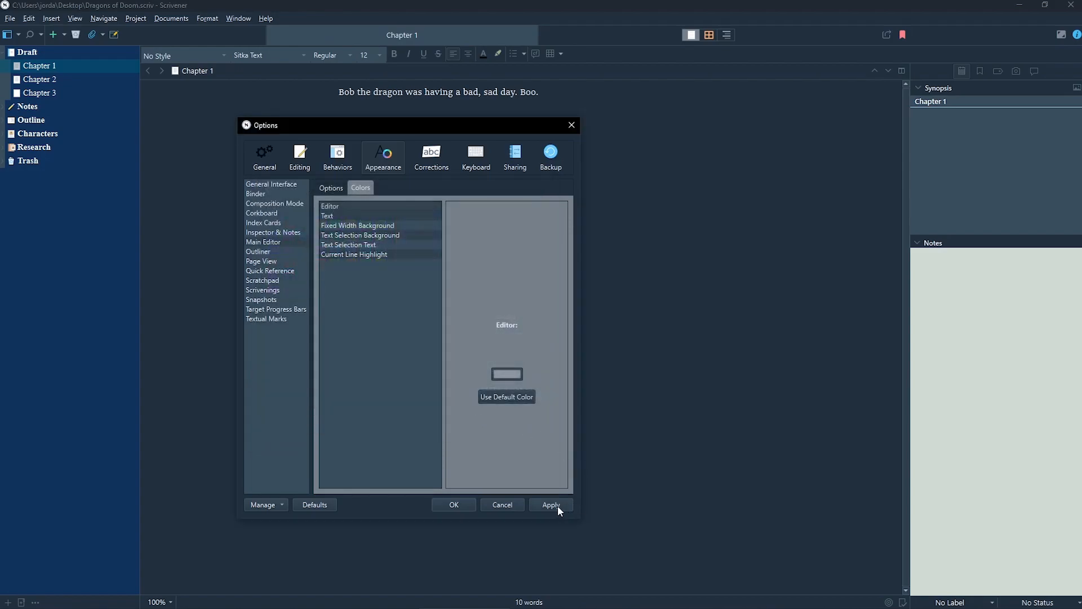
pyautogui.click(556, 507)
pyautogui.moveTo(434, 133); pyautogui.dragTo(716, 144)
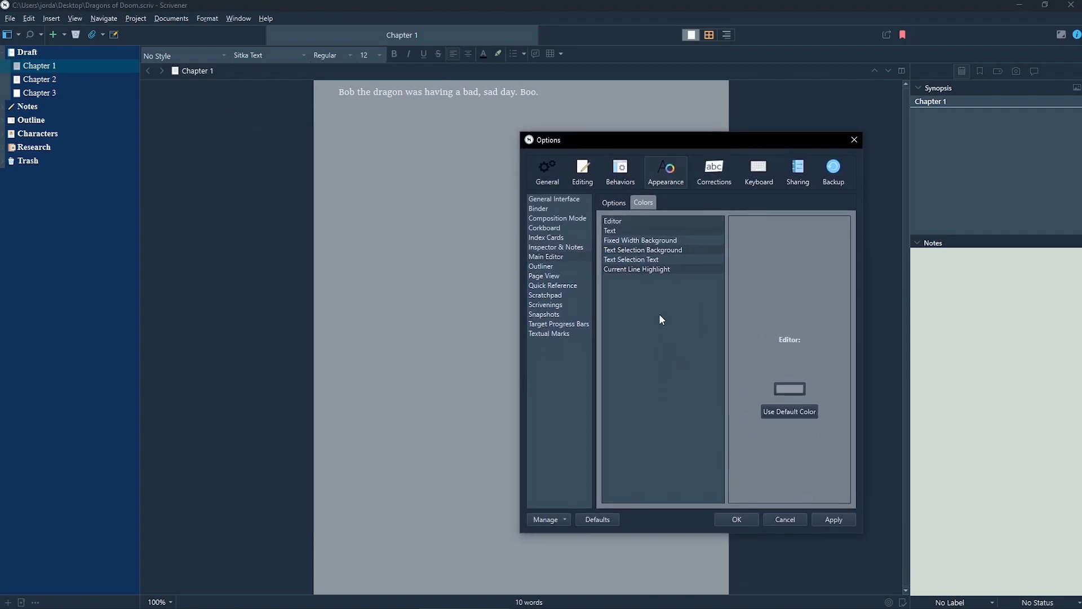
# Set the main editor's text colour to black and apply it
pyautogui.click(614, 230)
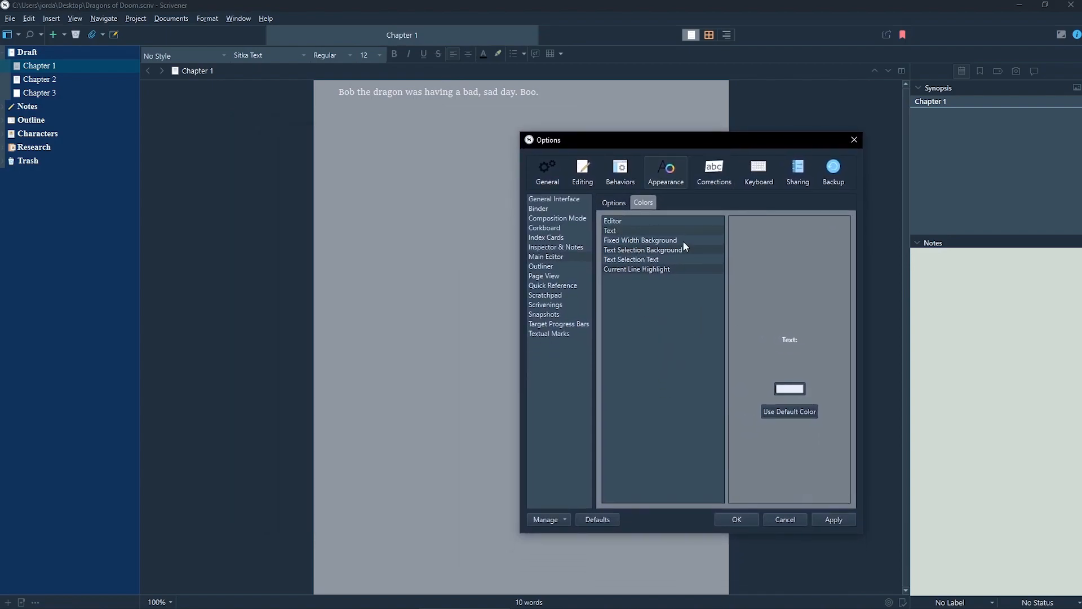
pyautogui.click(786, 394)
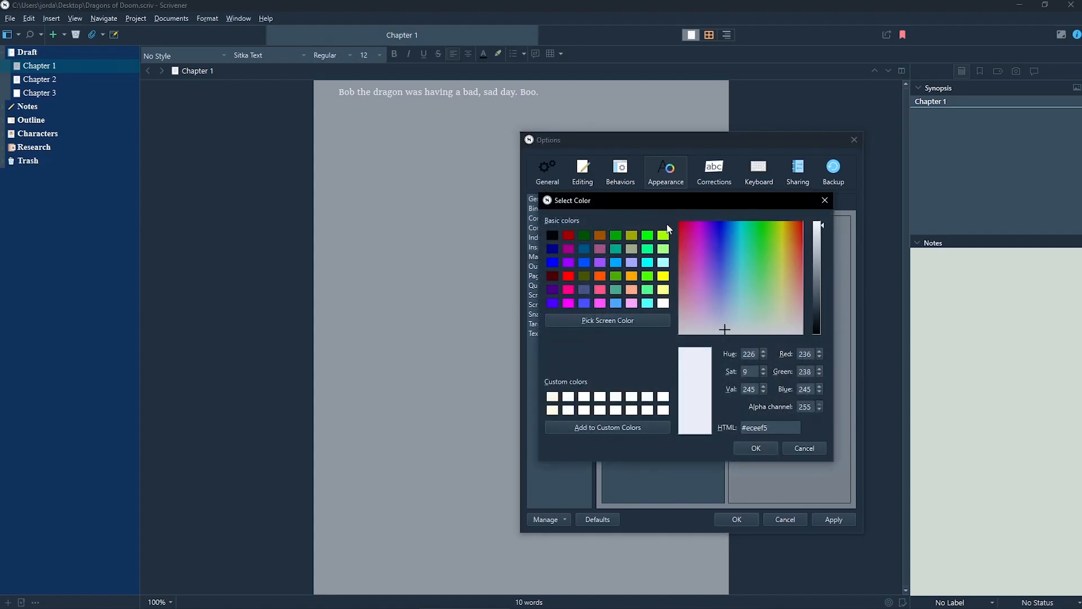
pyautogui.click(552, 235)
pyautogui.click(757, 448)
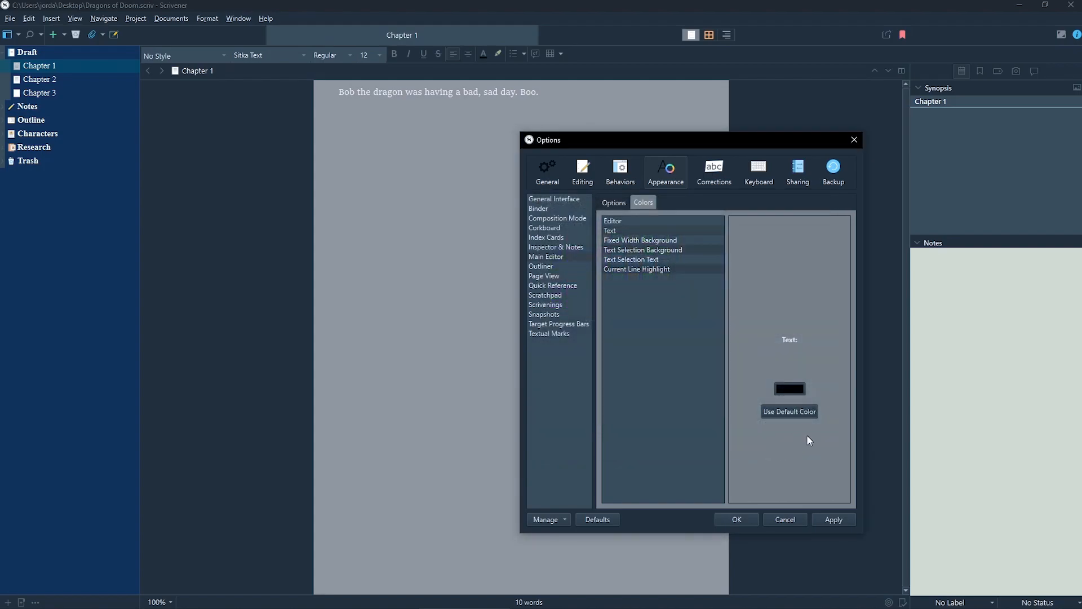
pyautogui.moveTo(687, 138); pyautogui.dragTo(557, 178)
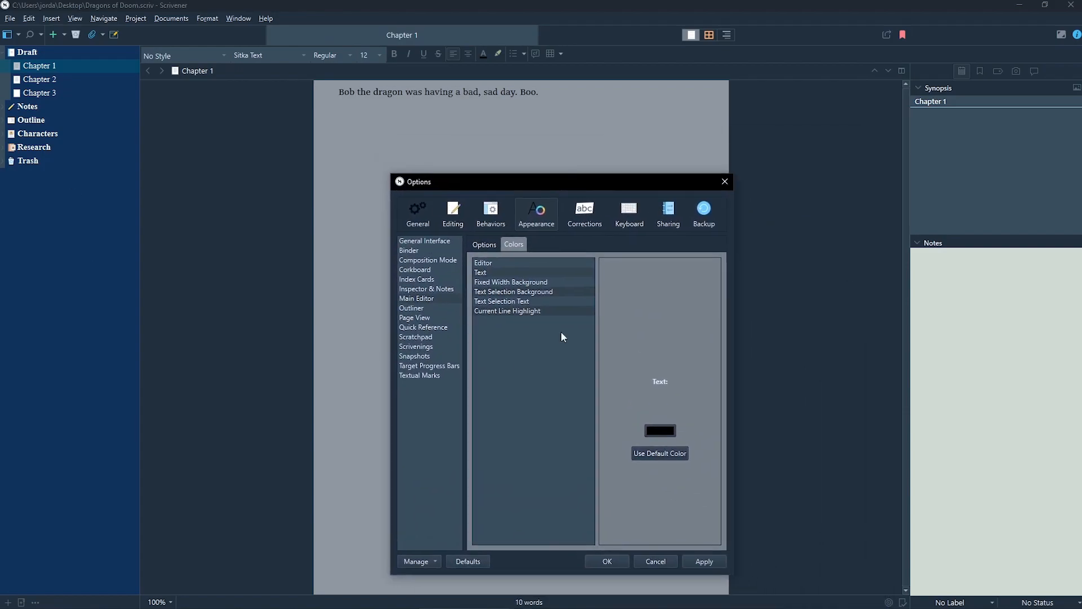
# Change the binder background colour to dark teal #104355 and accept the options
pyautogui.click(424, 254)
pyautogui.click(427, 261)
pyautogui.click(538, 244)
pyautogui.click(664, 430)
pyautogui.moveTo(602, 296)
pyautogui.mouseDown()
pyautogui.moveTo(606, 309)
pyautogui.moveTo(606, 283)
pyautogui.mouseUp()
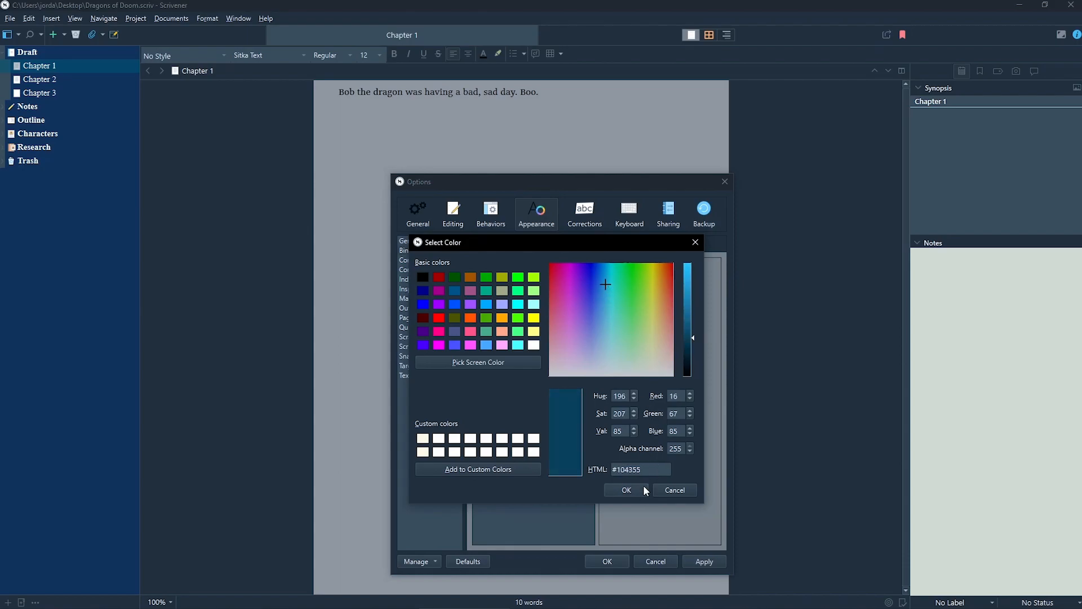
pyautogui.click(627, 489)
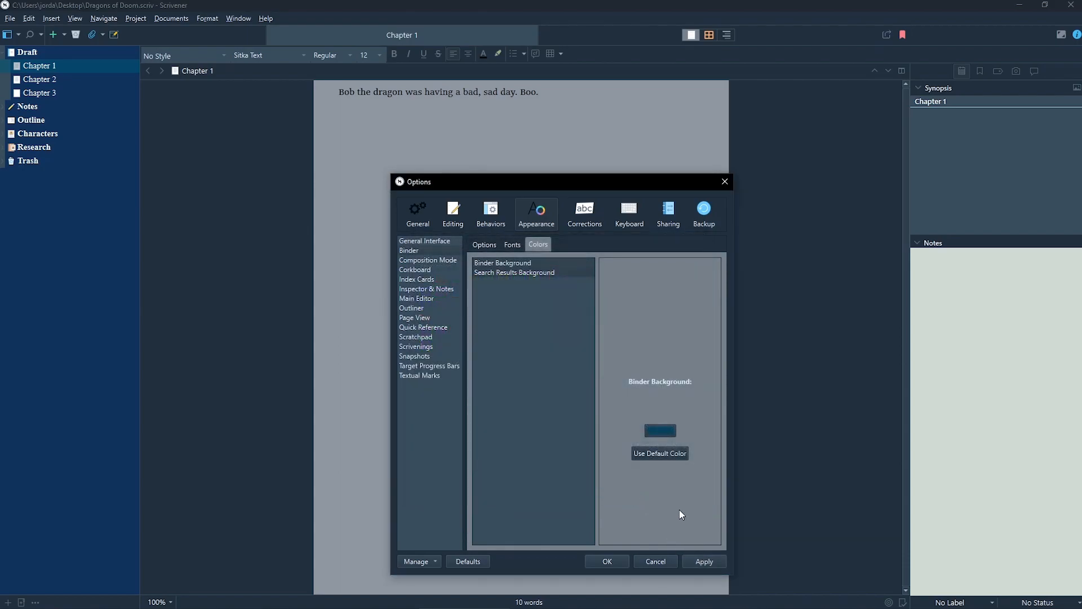
pyautogui.click(607, 561)
# Use the image 49.png from Deep Space Backgrounds as the custom corkboard background, and show the Draft chapters on the corkboard
pyautogui.click(10, 18)
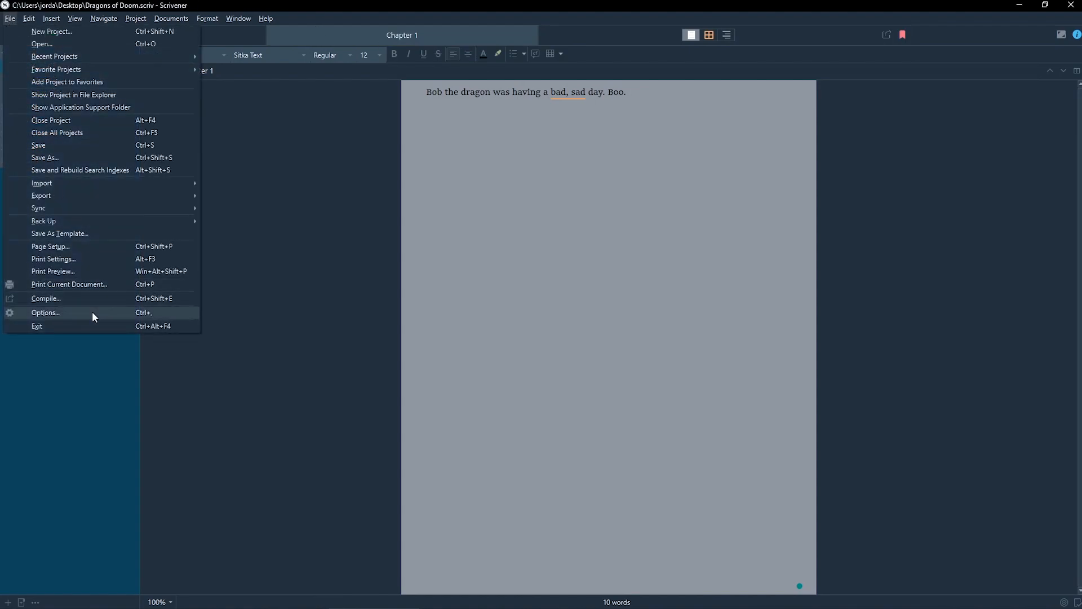
pyautogui.click(46, 312)
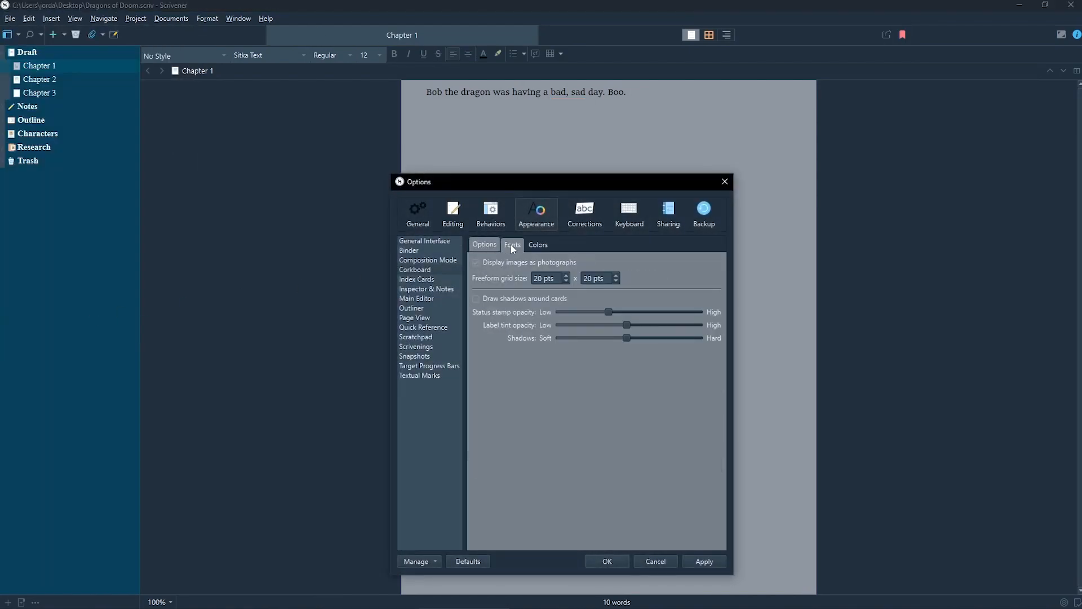
pyautogui.click(513, 245)
pyautogui.click(546, 245)
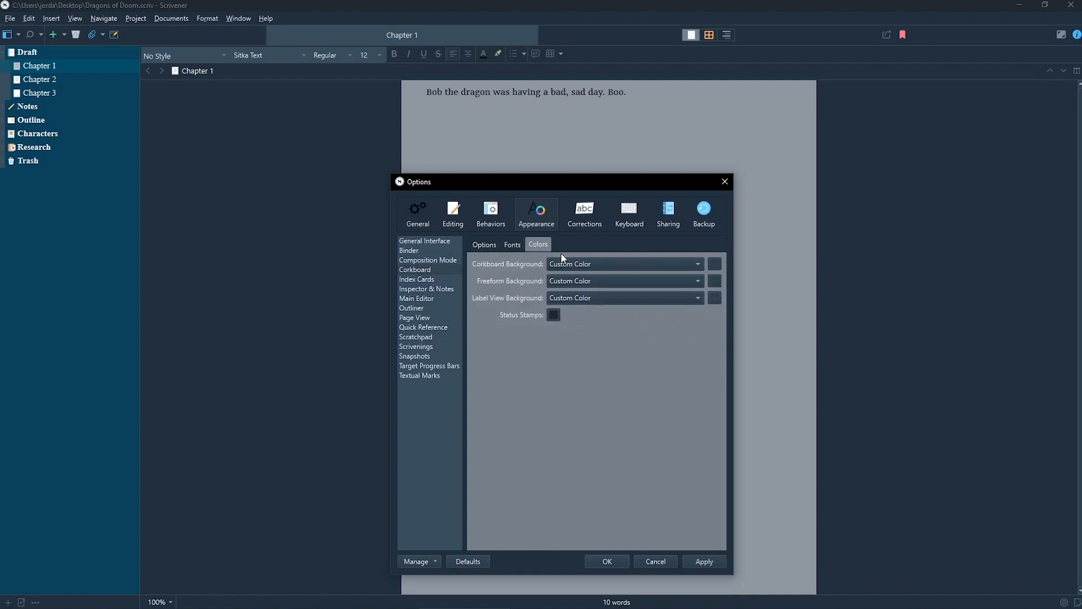
pyautogui.click(647, 264)
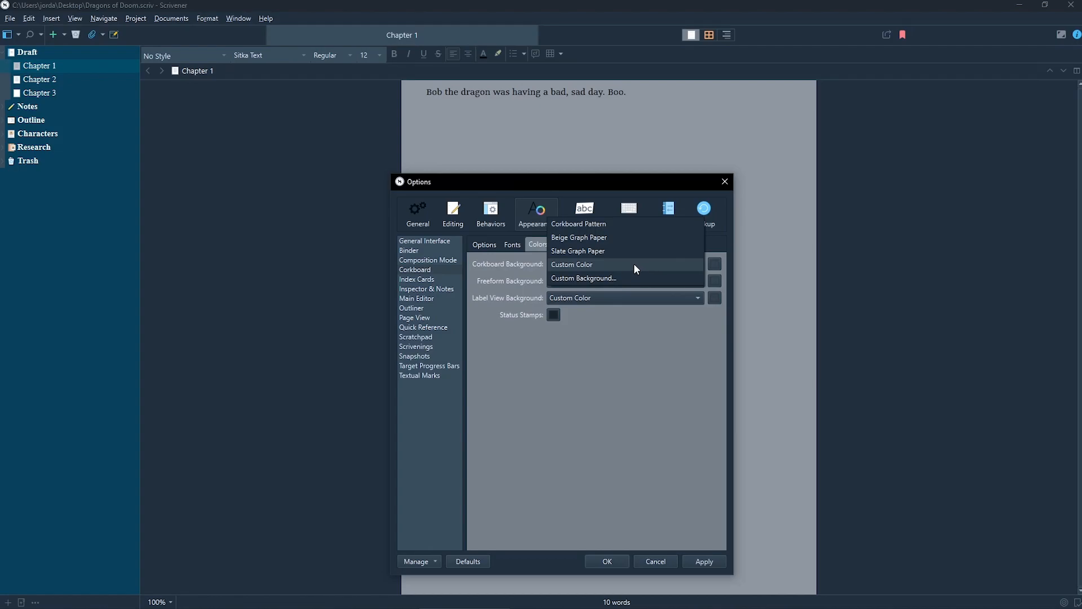
pyautogui.click(605, 278)
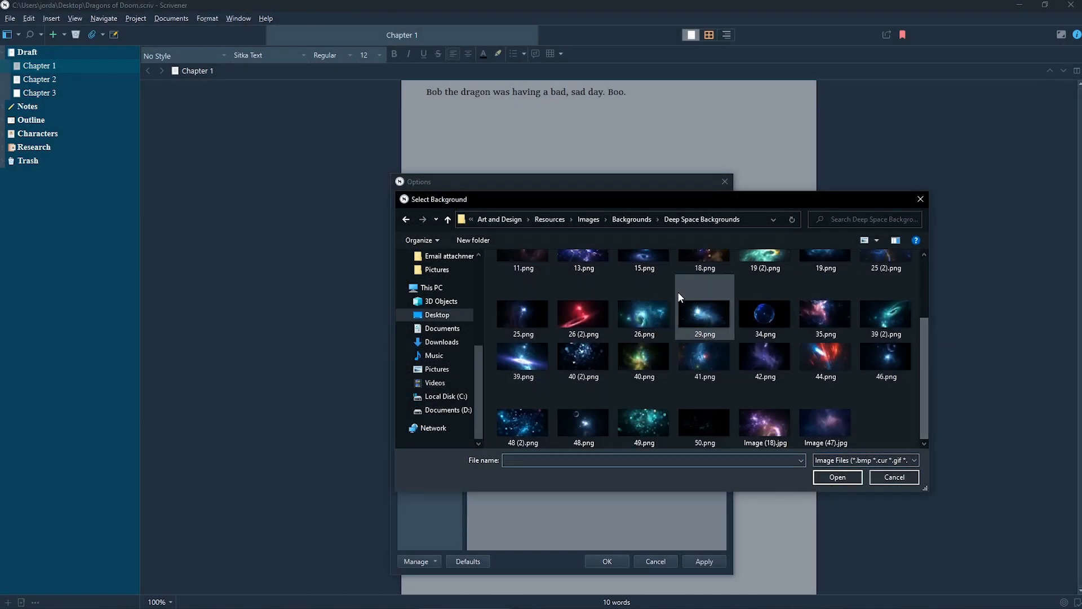
pyautogui.doubleClick(656, 429)
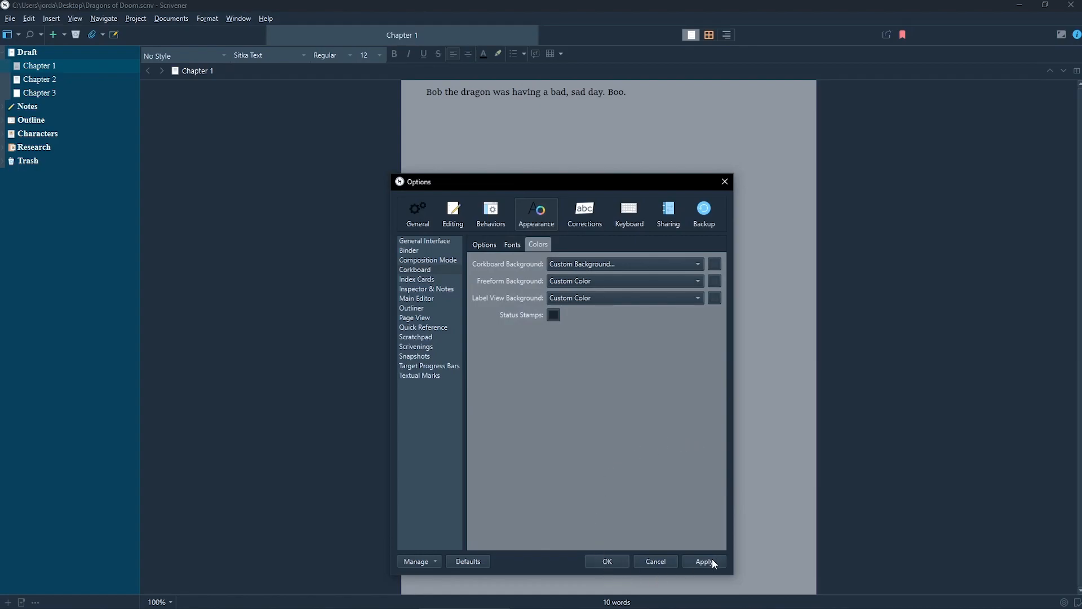
pyautogui.click(607, 561)
pyautogui.click(708, 35)
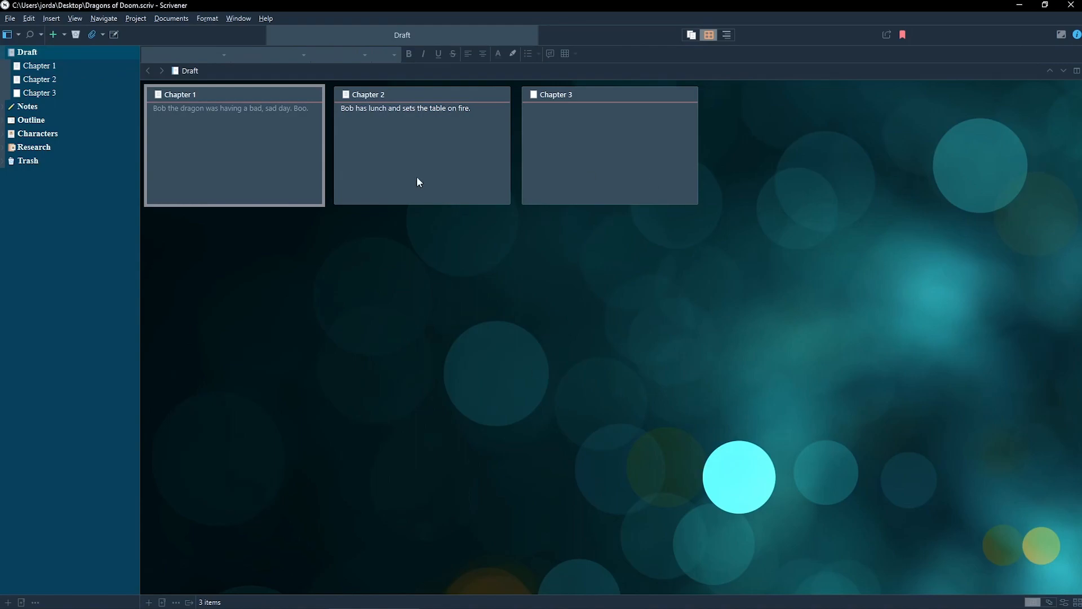
pyautogui.click(276, 245)
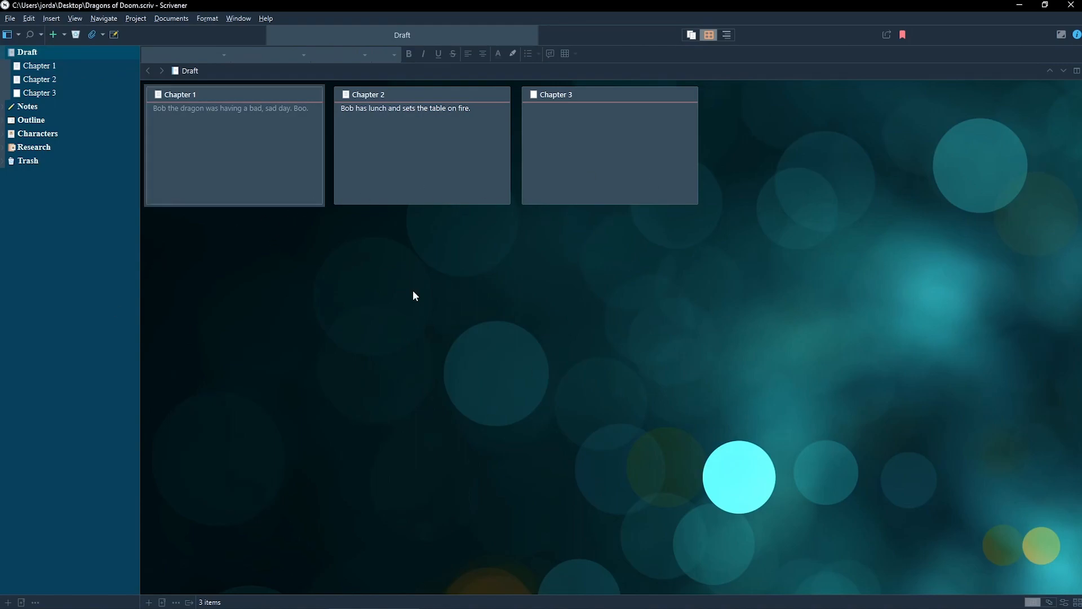
# Set an image texture as the composition mode screen background in the appearance colours and accept the options
pyautogui.click(11, 18)
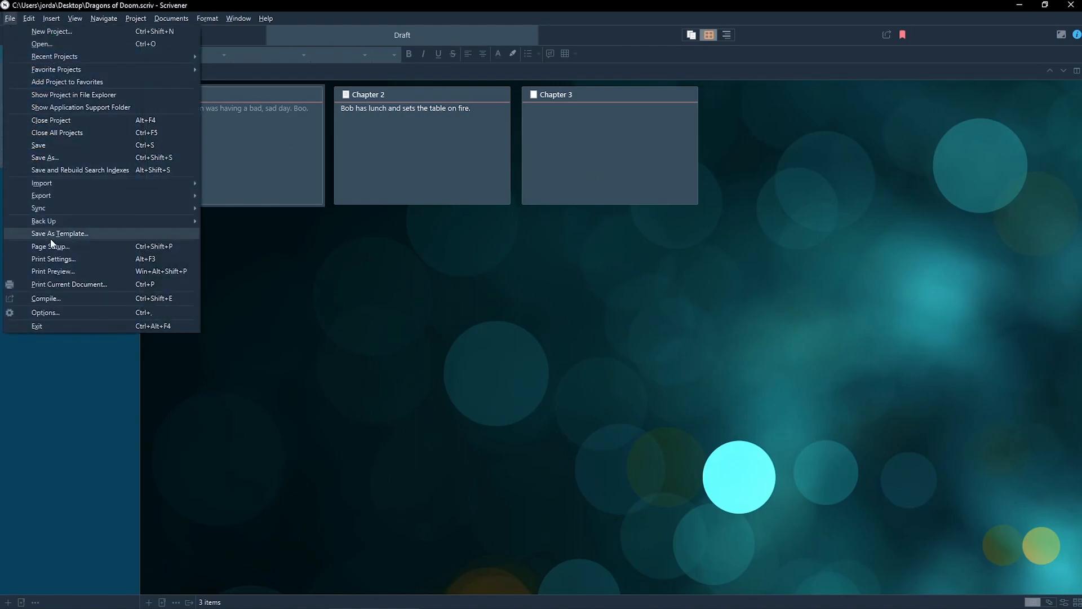
pyautogui.click(53, 313)
pyautogui.click(428, 255)
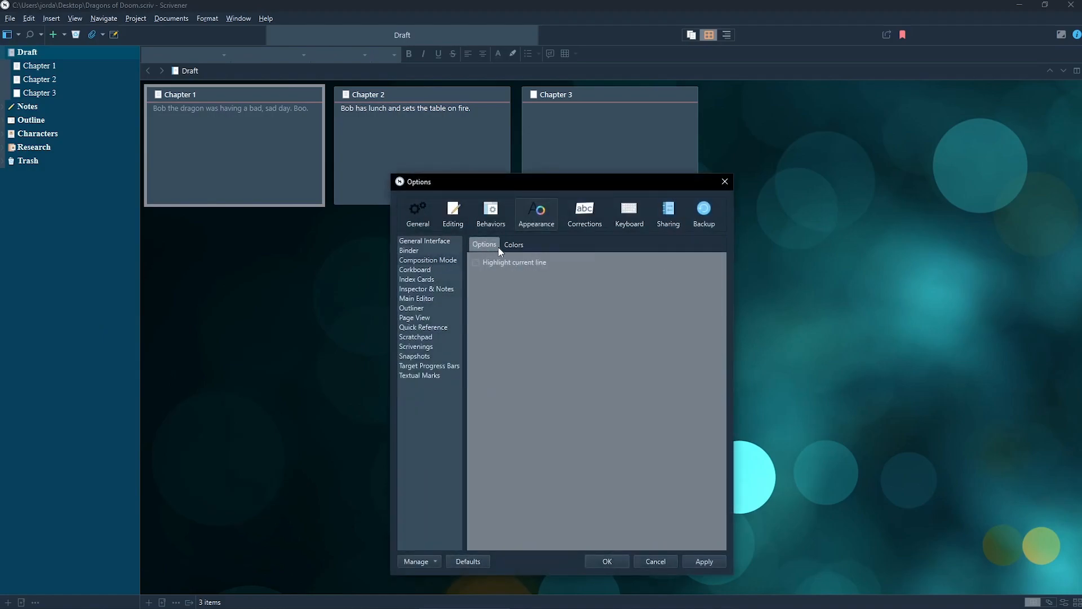
pyautogui.click(513, 244)
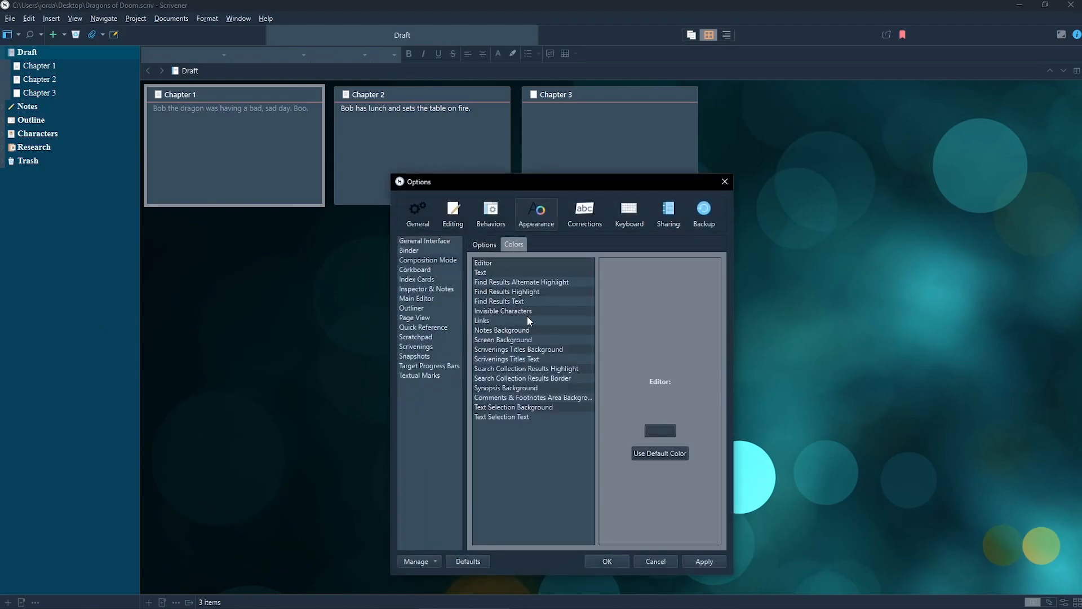
pyautogui.click(510, 329)
pyautogui.click(511, 340)
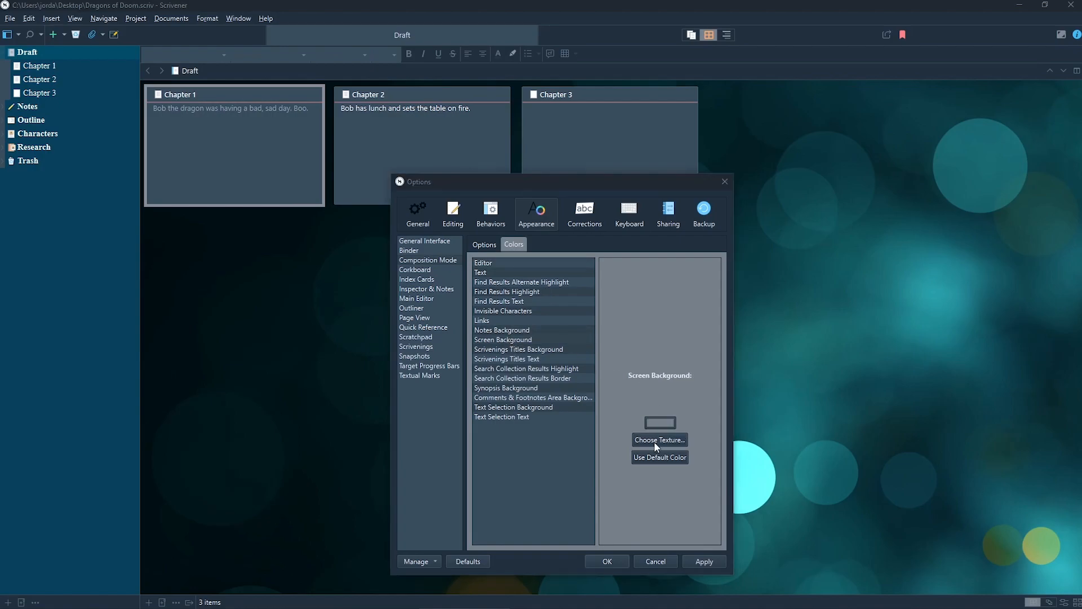
pyautogui.click(653, 441)
pyautogui.scroll(-5, 720, 330)
pyautogui.doubleClick(851, 424)
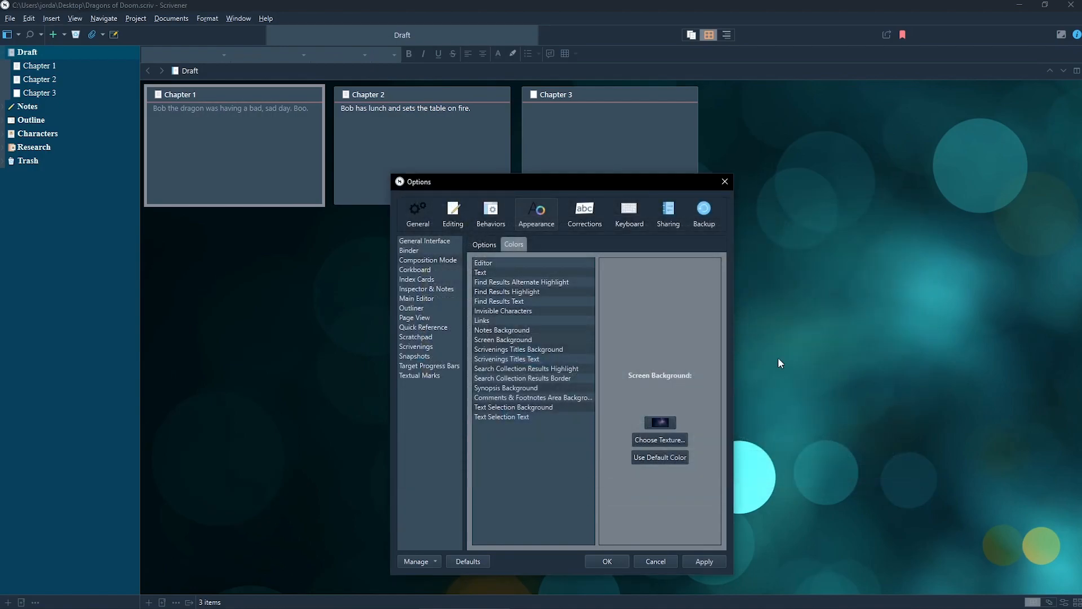
pyautogui.click(611, 562)
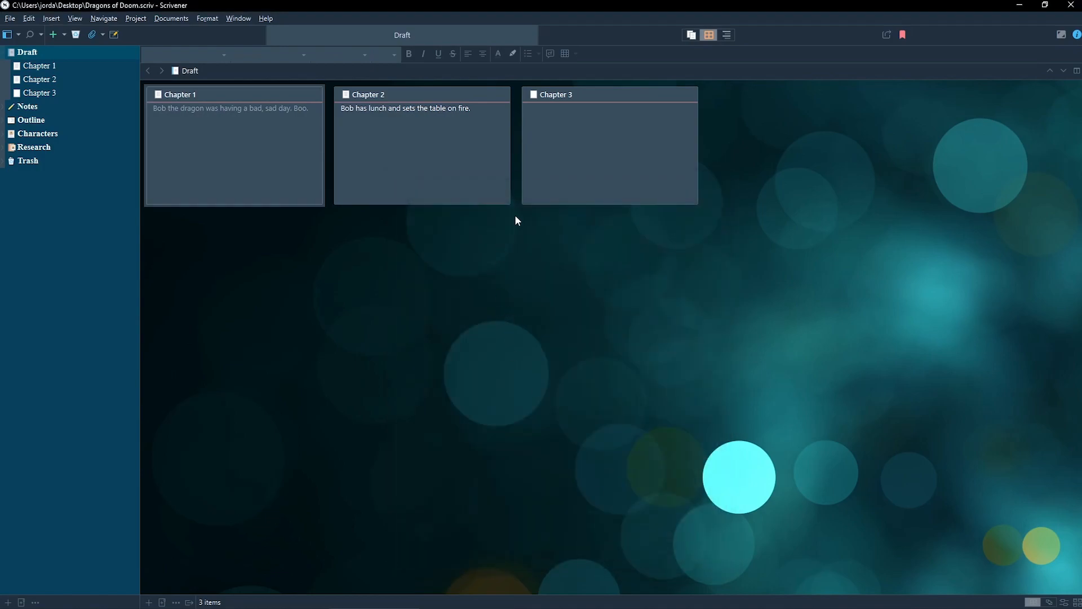
# Enter composition mode for the Draft and adjust the paper fade
pyautogui.click(1060, 35)
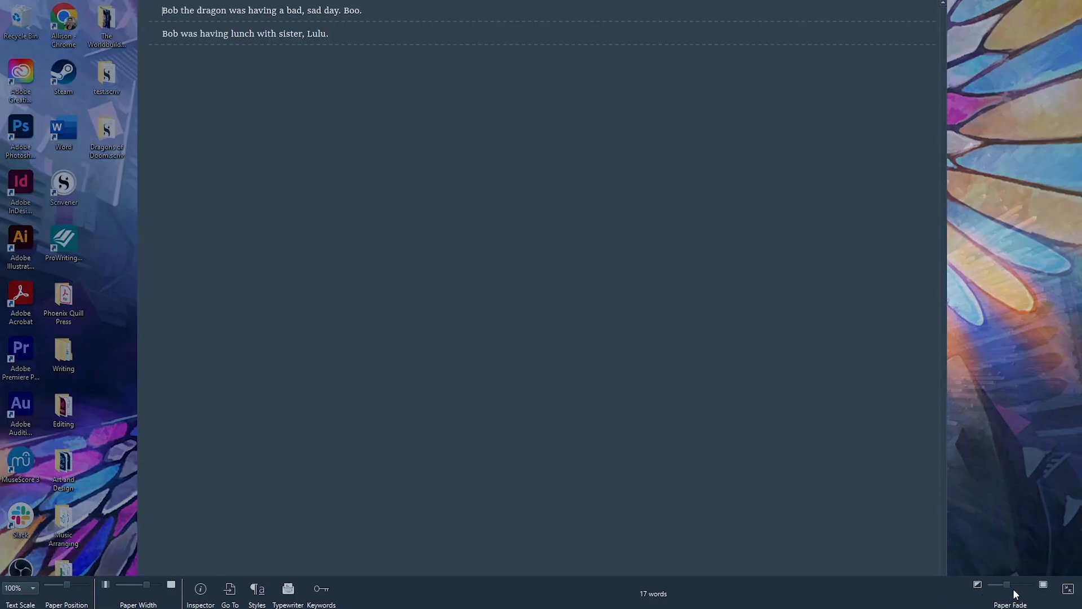
pyautogui.moveTo(1029, 584)
pyautogui.mouseDown()
pyautogui.moveTo(925, 602)
pyautogui.moveTo(1036, 602)
pyautogui.moveTo(1012, 606)
pyautogui.moveTo(1041, 583)
pyautogui.mouseUp()
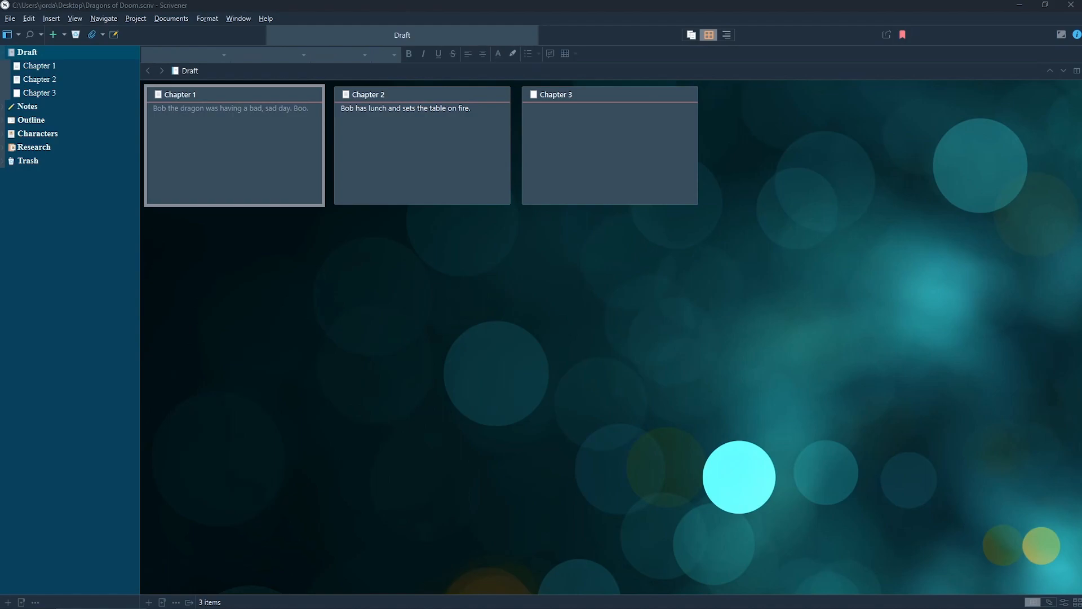
# Open Chapter 1 and set the project targets to 90,000 words for the draft and 500 words per session
pyautogui.click(51, 65)
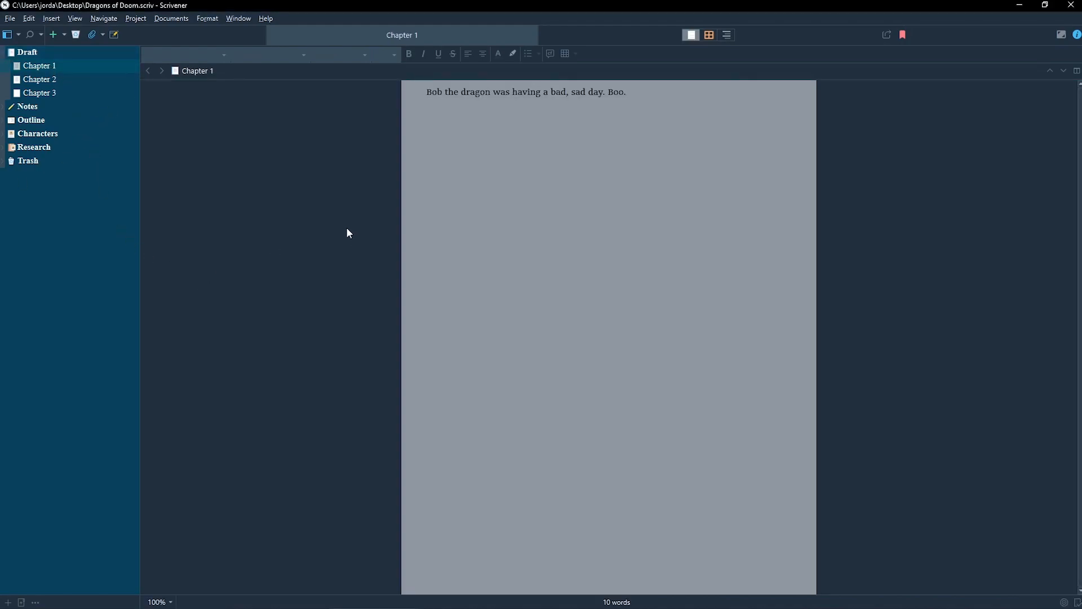
pyautogui.click(134, 19)
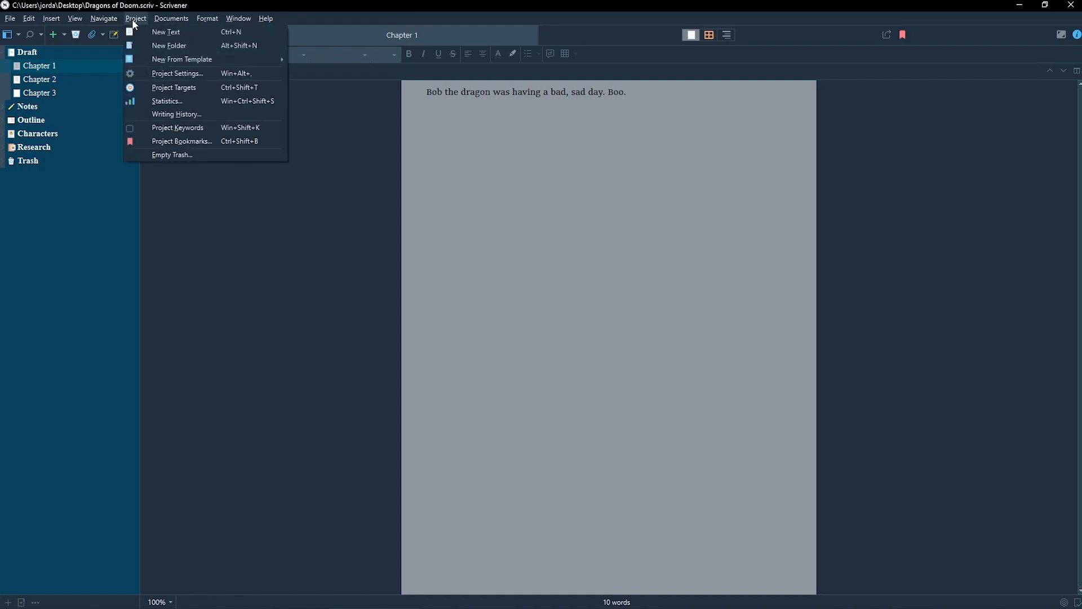
pyautogui.click(170, 87)
pyautogui.moveTo(514, 235); pyautogui.dragTo(374, 152)
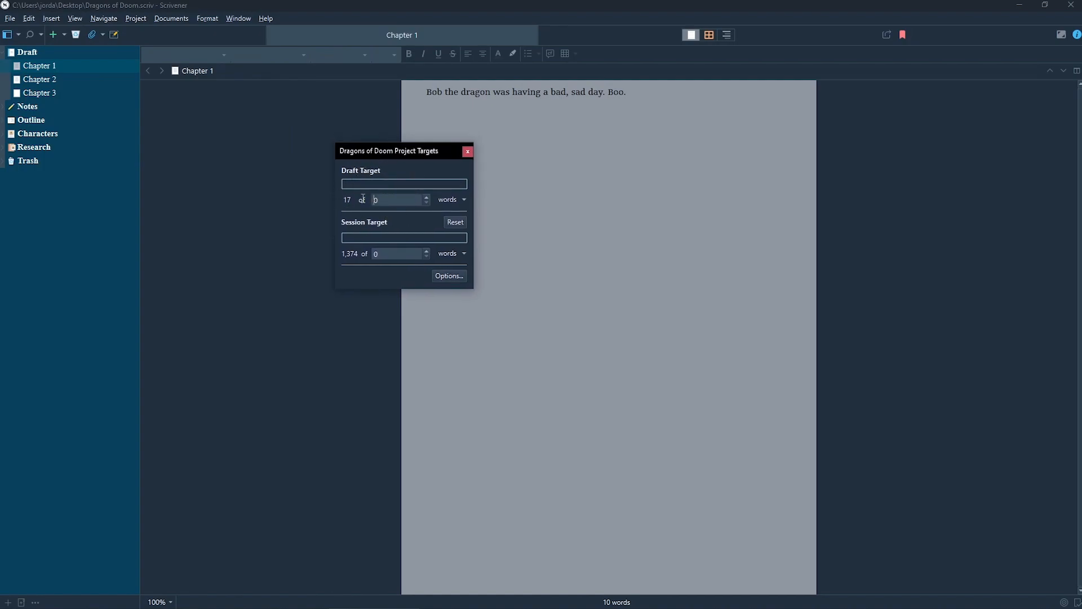
pyautogui.write('90000')
pyautogui.click(391, 256)
pyautogui.write('500')
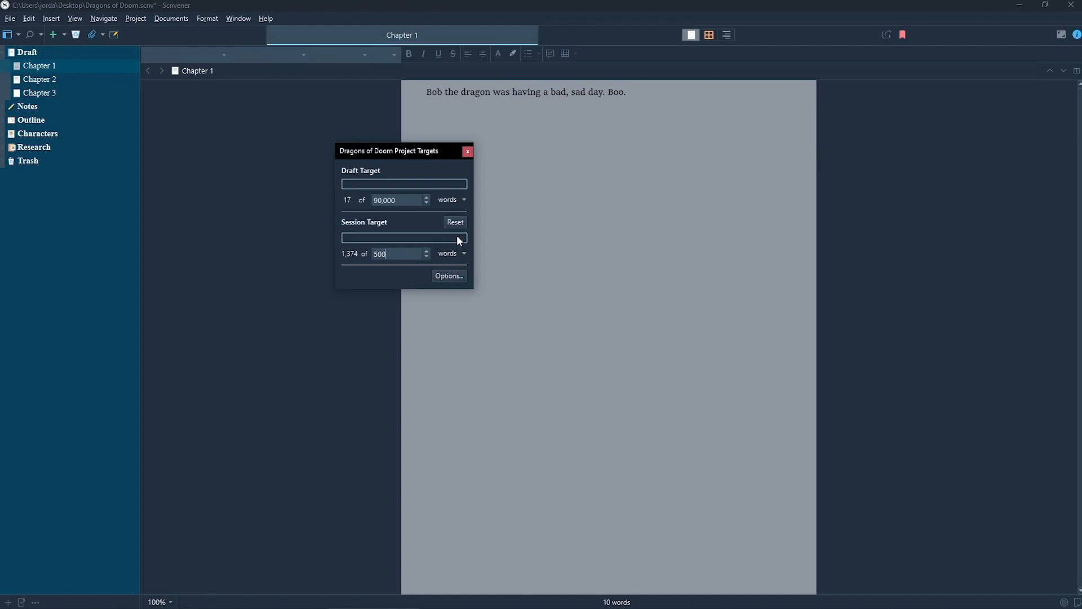
pyautogui.moveTo(386, 145); pyautogui.dragTo(422, 145)
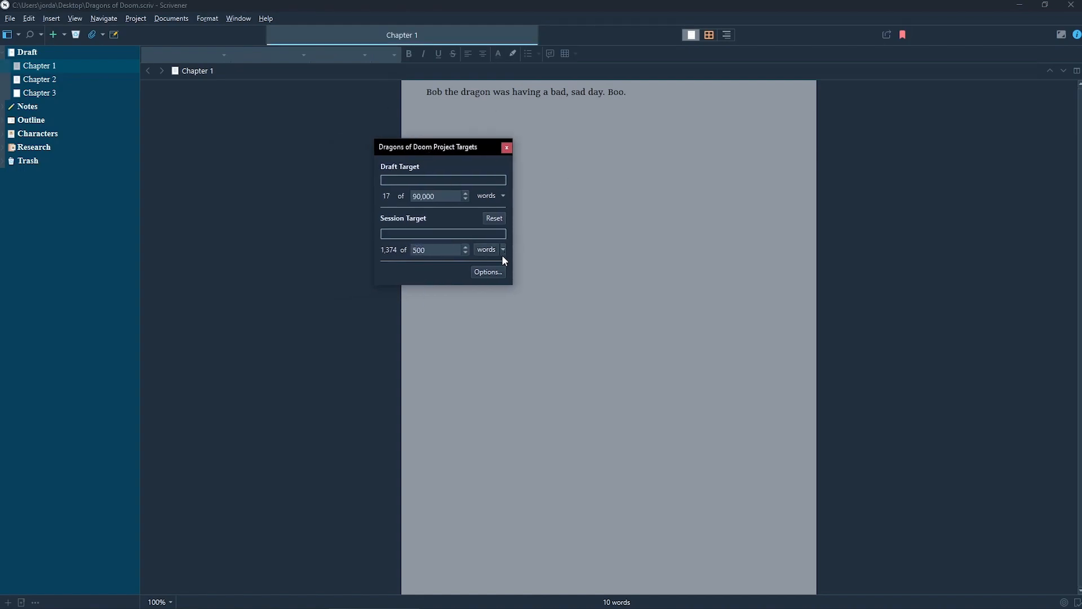
# Review the draft and session target options, cancel them, and close the project targets
pyautogui.click(491, 272)
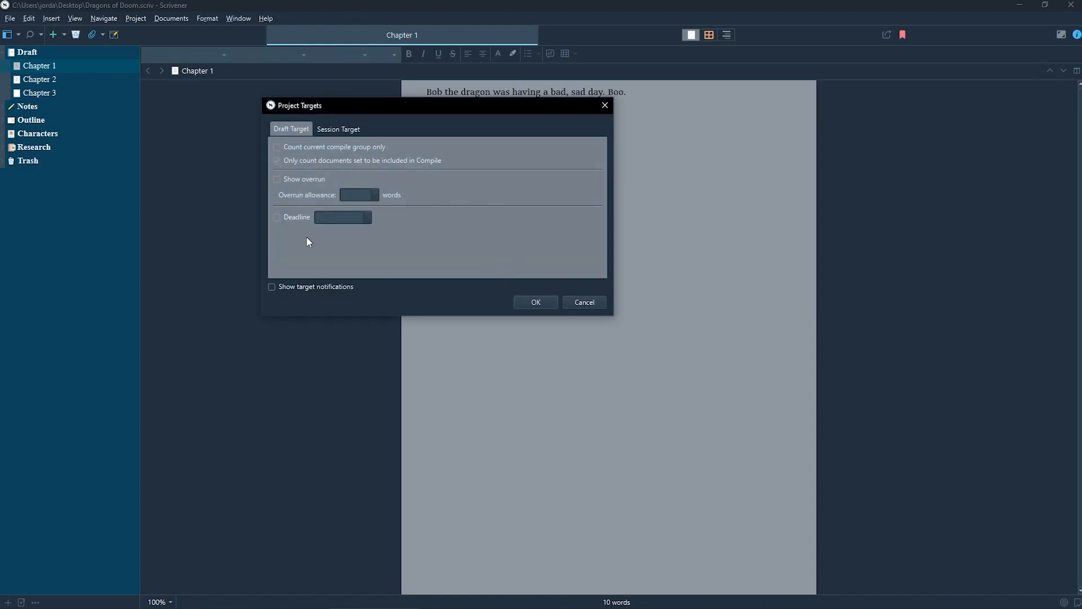
pyautogui.click(343, 129)
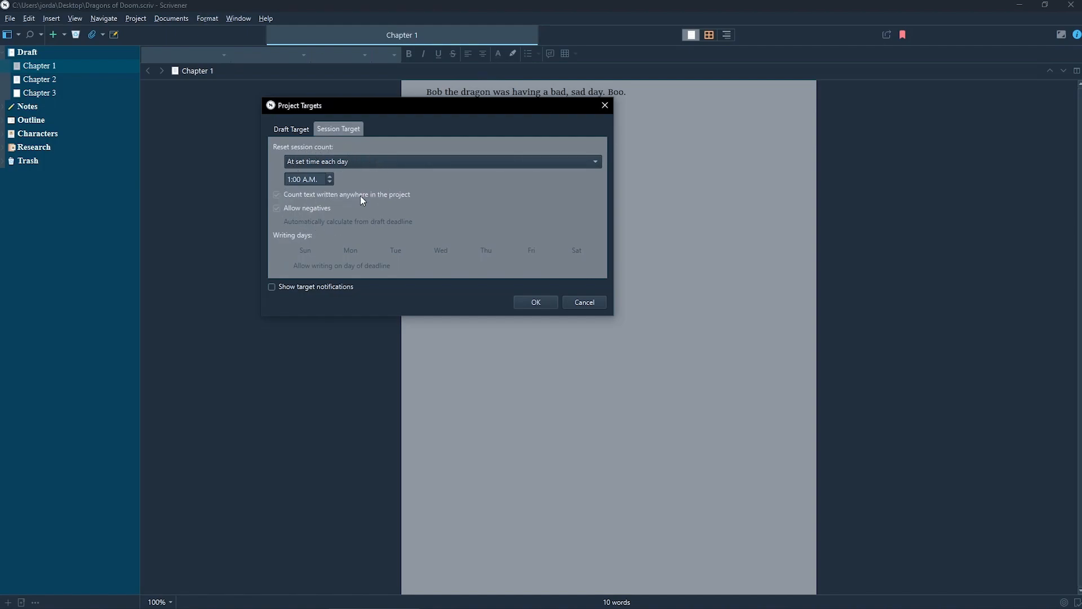
pyautogui.click(310, 133)
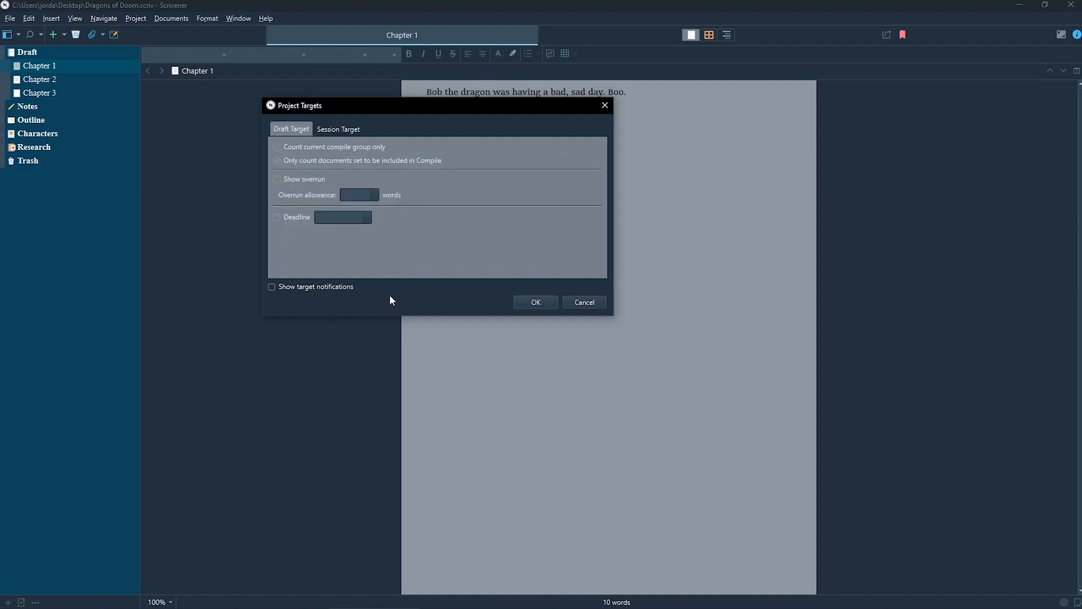
pyautogui.click(584, 303)
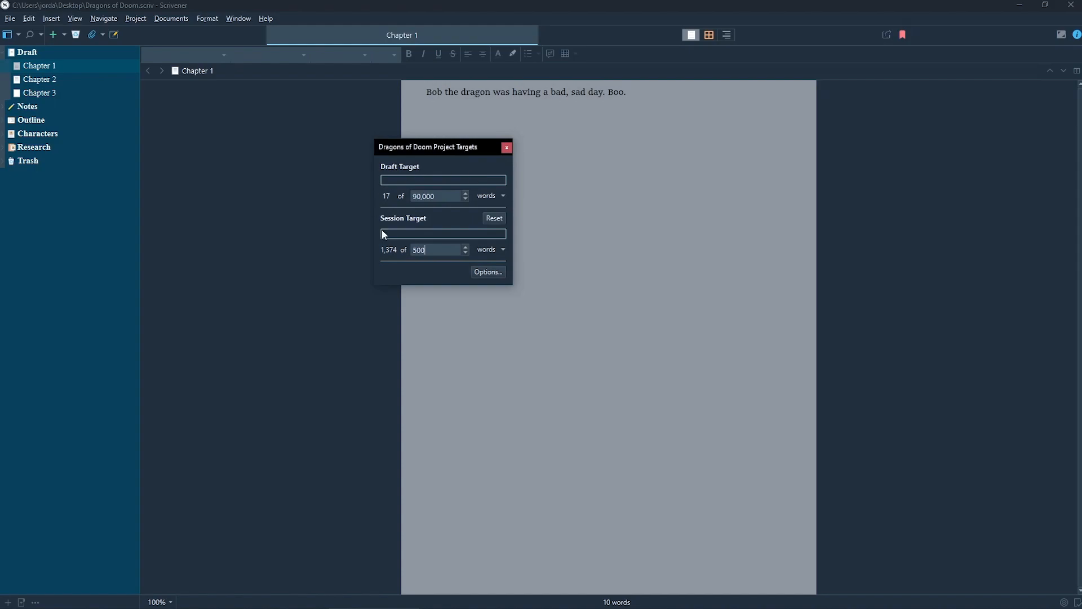
pyautogui.click(485, 272)
pyautogui.click(573, 304)
pyautogui.click(507, 148)
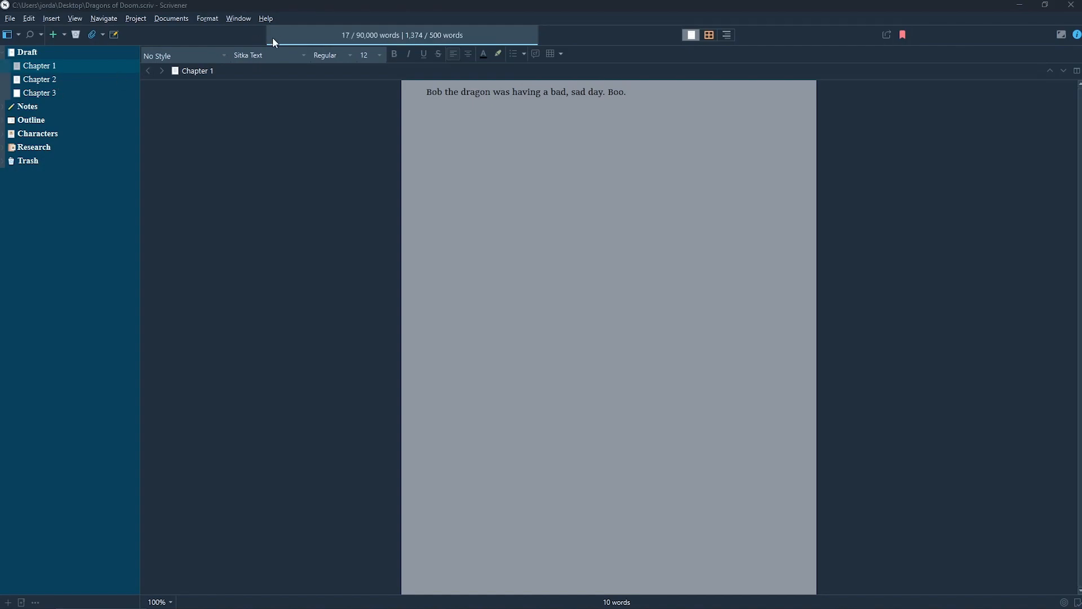
pyautogui.click(392, 8)
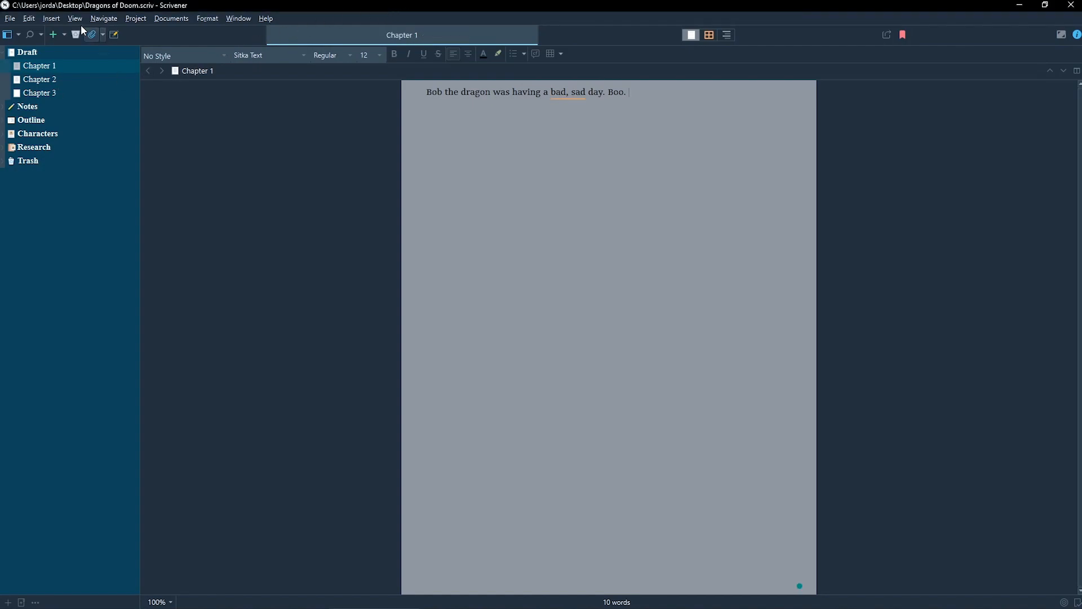
# Open the Name Generator writing tool and raise its obscurity level
pyautogui.click(11, 20)
pyautogui.moveTo(28, 26)
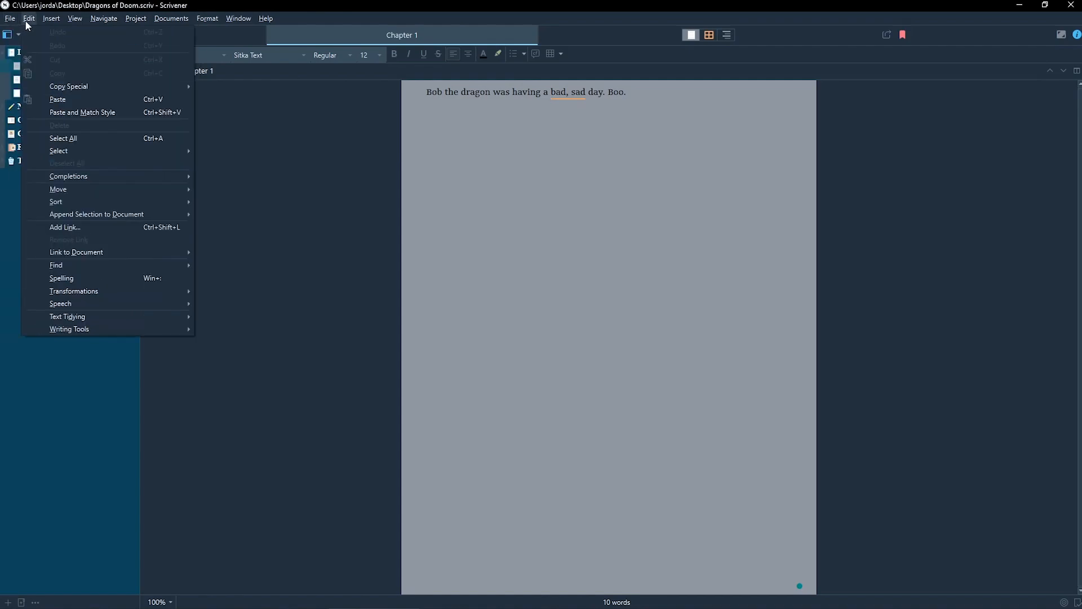
pyautogui.moveTo(119, 327)
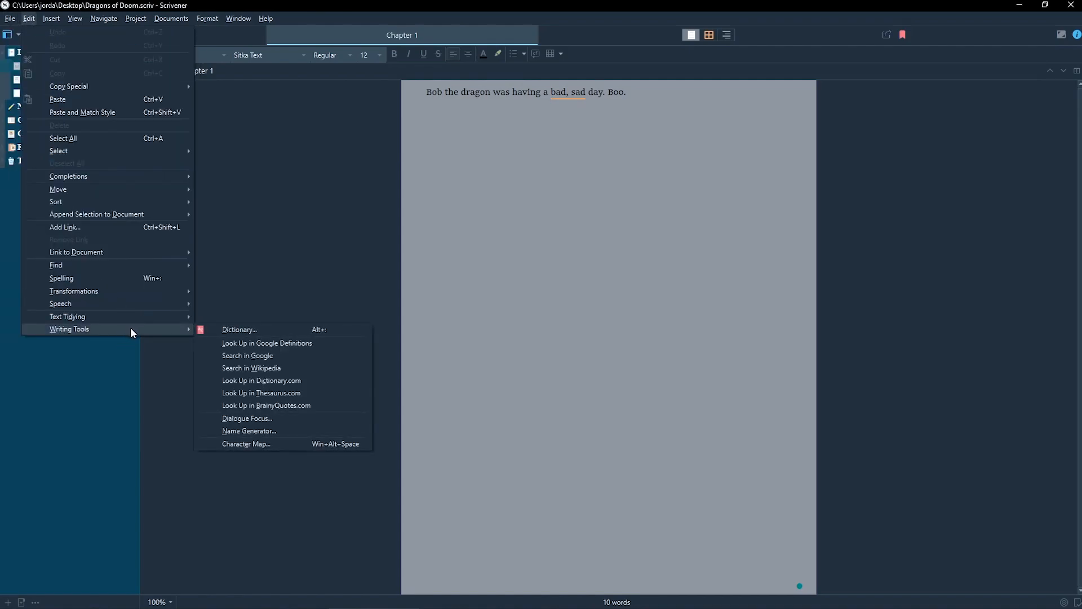
pyautogui.click(248, 431)
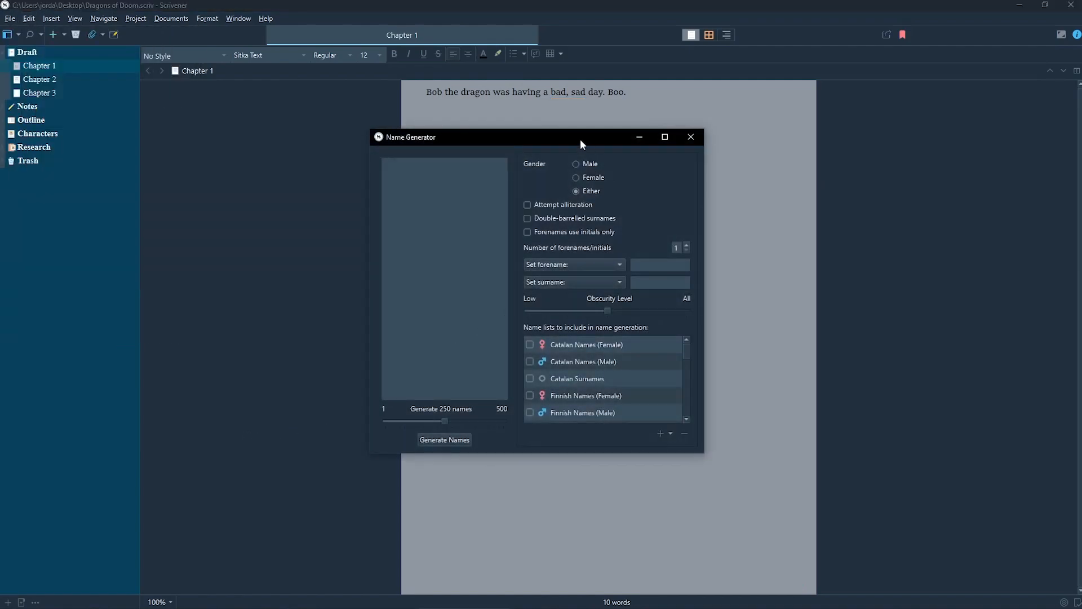
pyautogui.moveTo(533, 144); pyautogui.dragTo(336, 118)
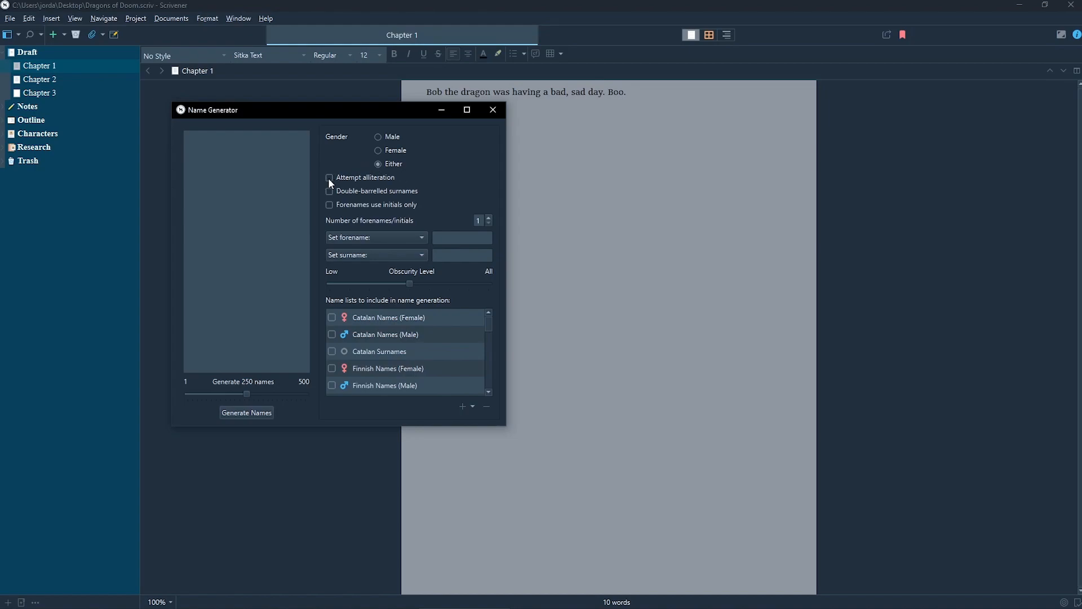
pyautogui.moveTo(408, 283); pyautogui.dragTo(467, 284)
# Choose the name lists to include, such as Popular US Names (Male), and generate 11 names
pyautogui.moveTo(489, 321); pyautogui.dragTo(489, 338)
pyautogui.click(388, 146)
pyautogui.scroll(1, 333, 337)
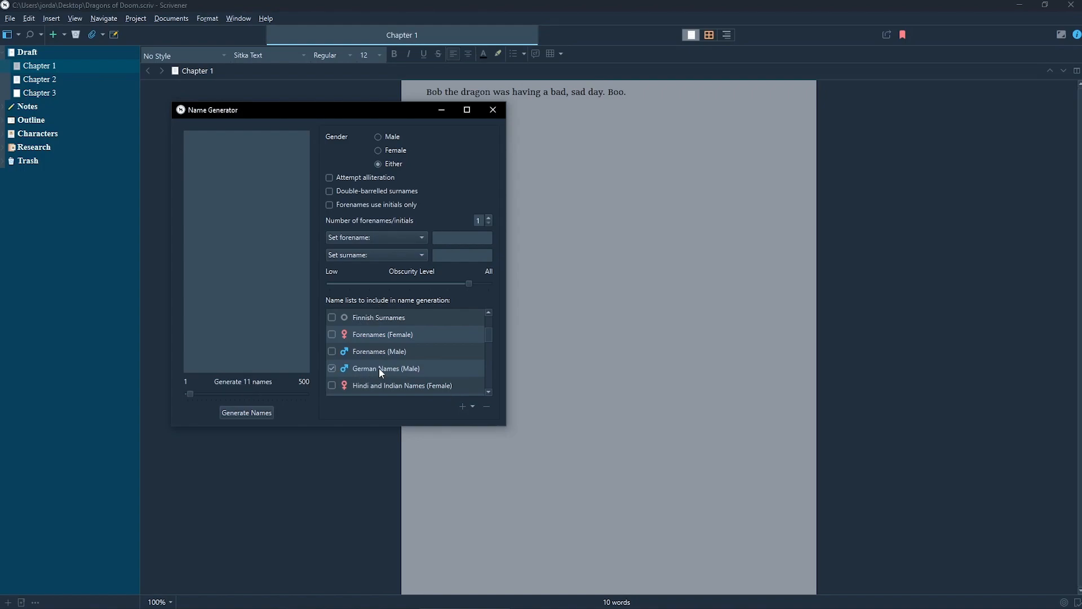
pyautogui.scroll(1, 360, 372)
pyautogui.scroll(-2, 365, 346)
pyautogui.click(332, 369)
pyautogui.scroll(-1, 331, 377)
pyautogui.scroll(3, 330, 369)
pyautogui.moveTo(189, 394)
pyautogui.mouseDown()
pyautogui.moveTo(232, 386)
pyautogui.moveTo(191, 396)
pyautogui.mouseUp()
pyautogui.scroll(-4, 330, 353)
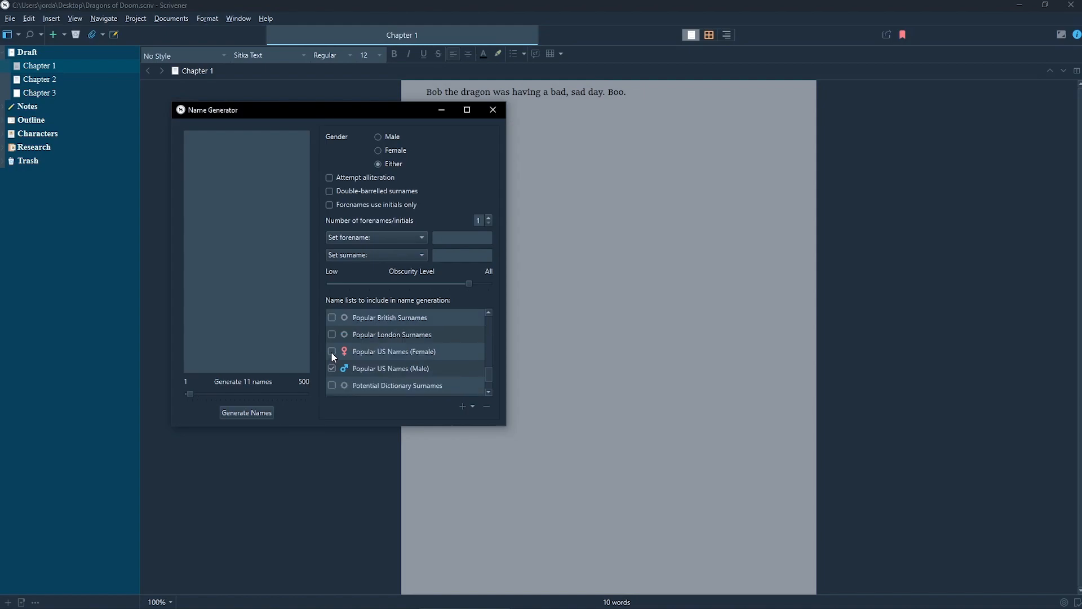
pyautogui.click(243, 410)
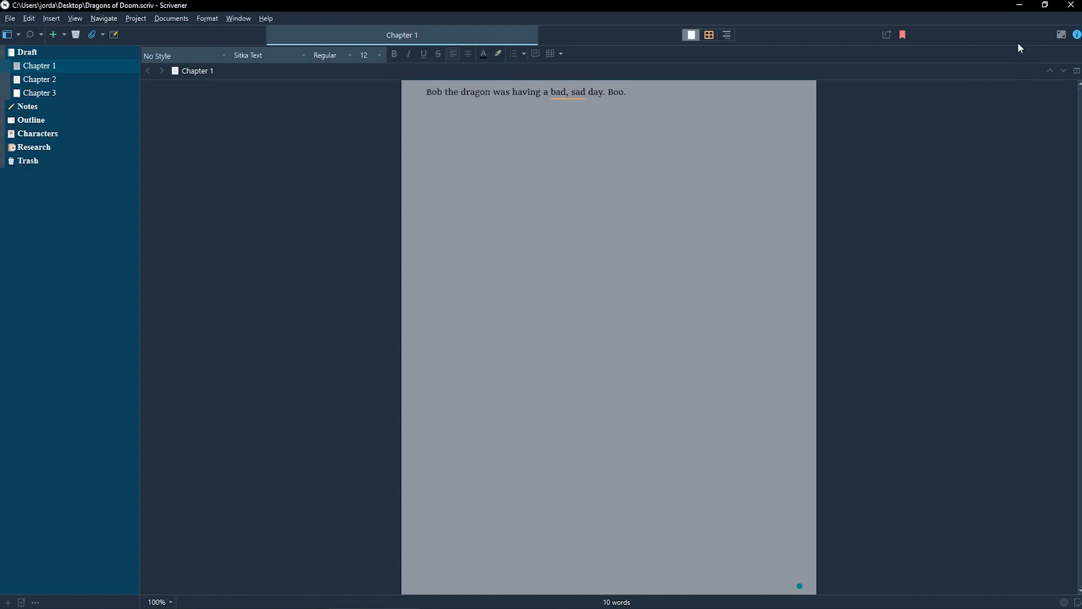
# Show the inspector for Chapter 1 and look at its synopsis and notes areas
pyautogui.click(1077, 35)
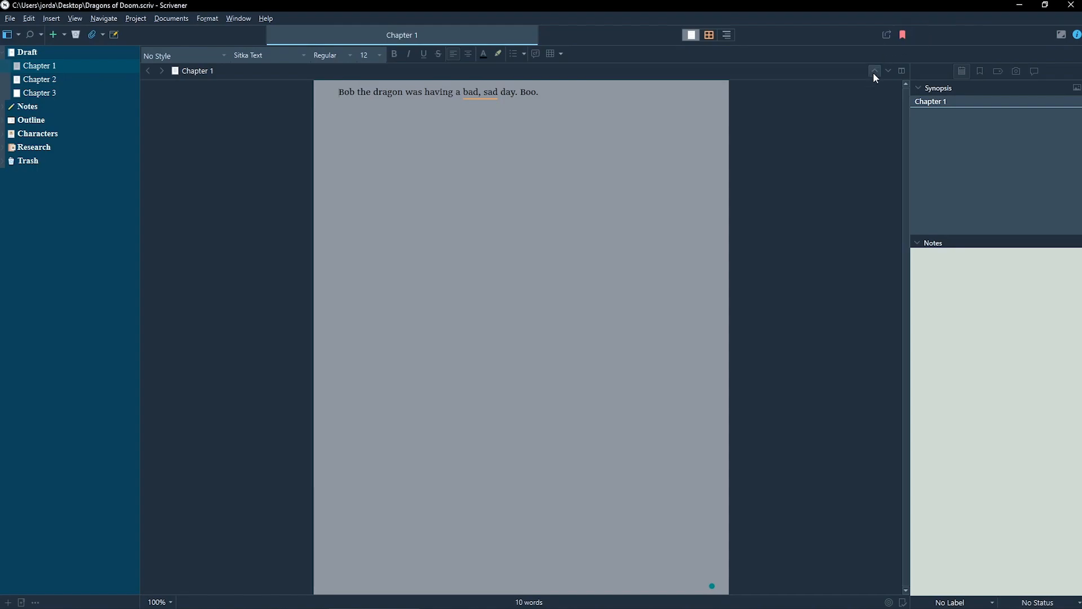
pyautogui.click(941, 118)
pyautogui.click(983, 286)
pyautogui.click(988, 128)
# Take a snapshot of Chapter 1 and display the snapshot's saved text
pyautogui.click(1016, 72)
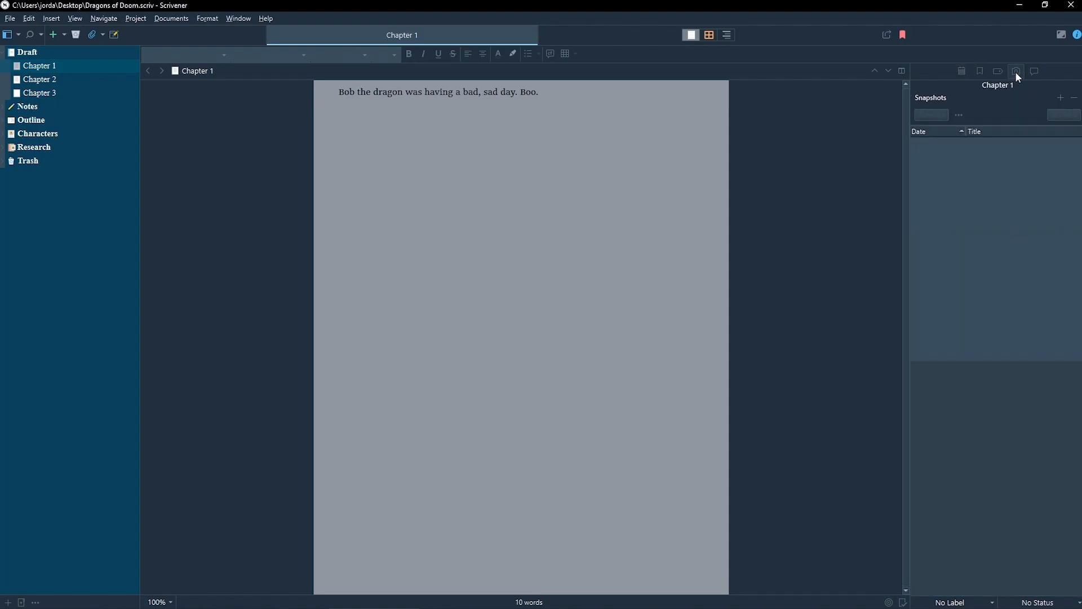
pyautogui.click(1059, 99)
pyautogui.moveTo(337, 89); pyautogui.dragTo(587, 97)
pyautogui.click(590, 98)
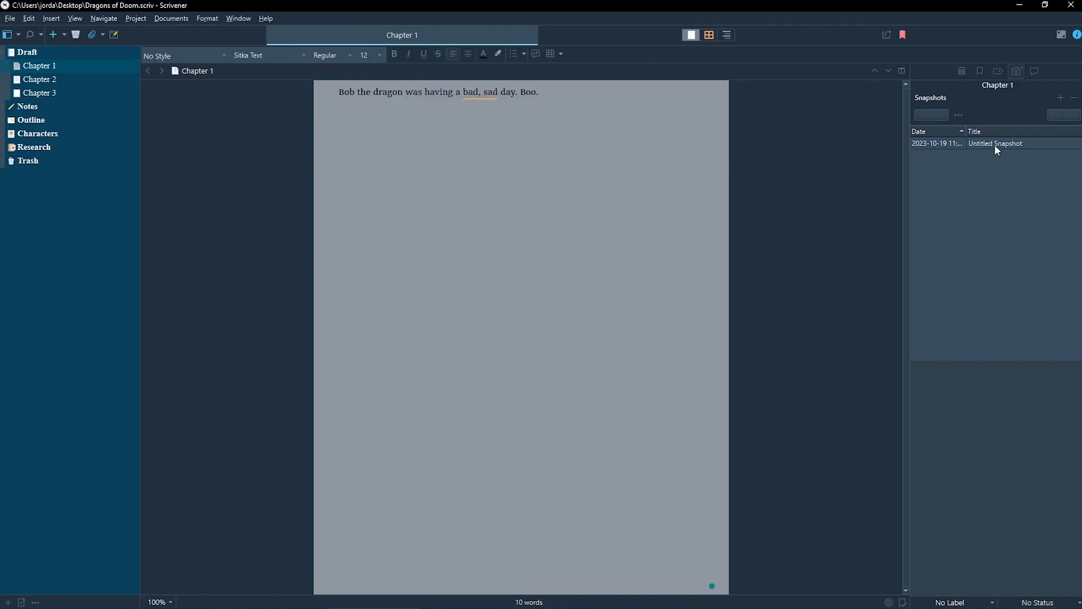
pyautogui.click(994, 146)
pyautogui.moveTo(934, 373); pyautogui.dragTo(1002, 384)
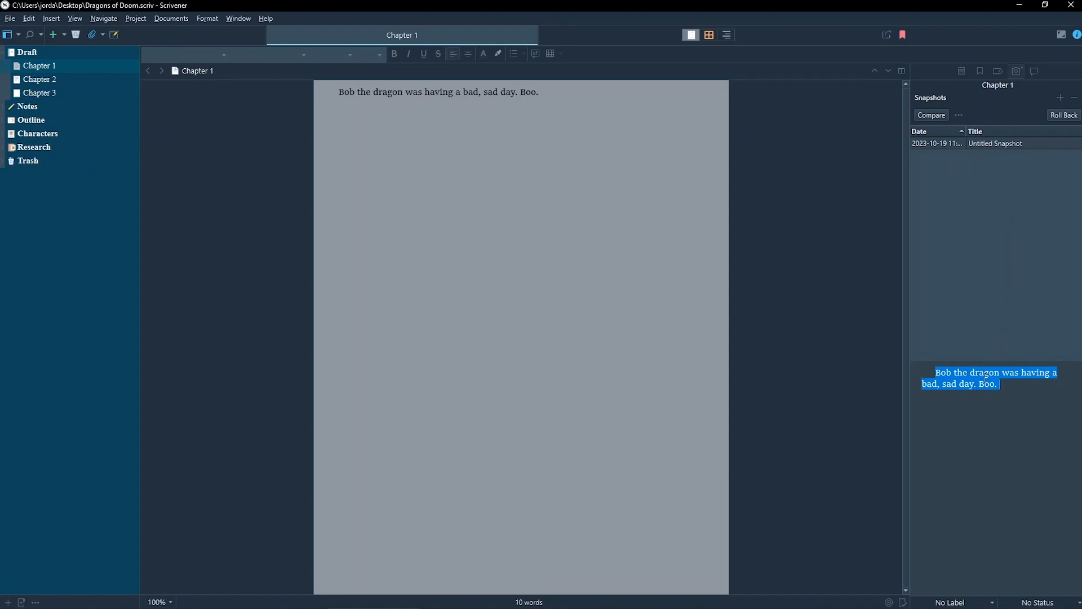
# Edit the project's label list, renaming the Red label to Bob and the Orange label to Lulu
pyautogui.rightClick(37, 66)
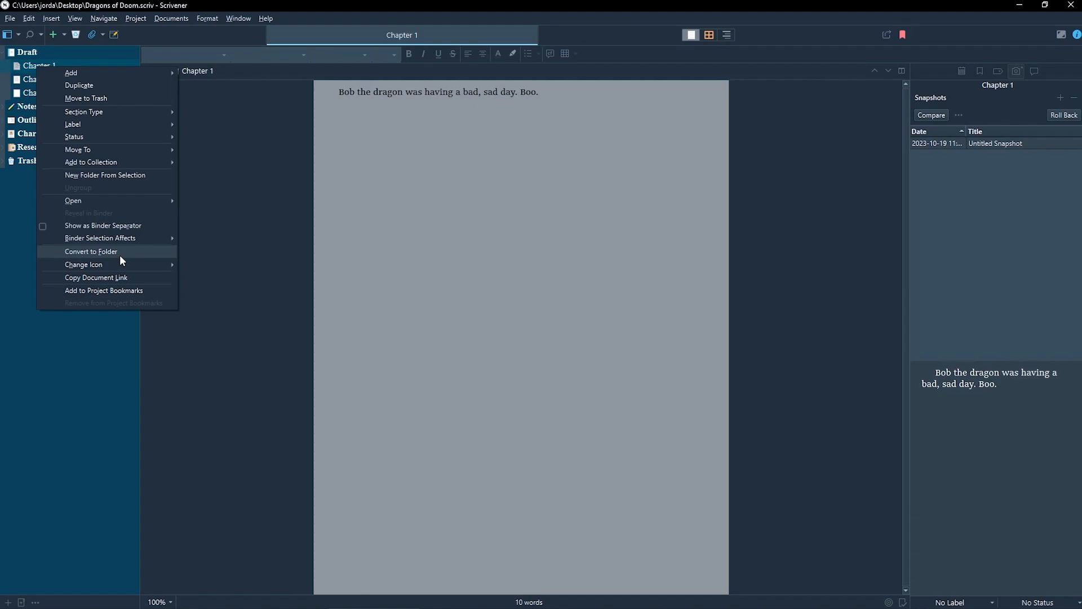
pyautogui.moveTo(144, 126)
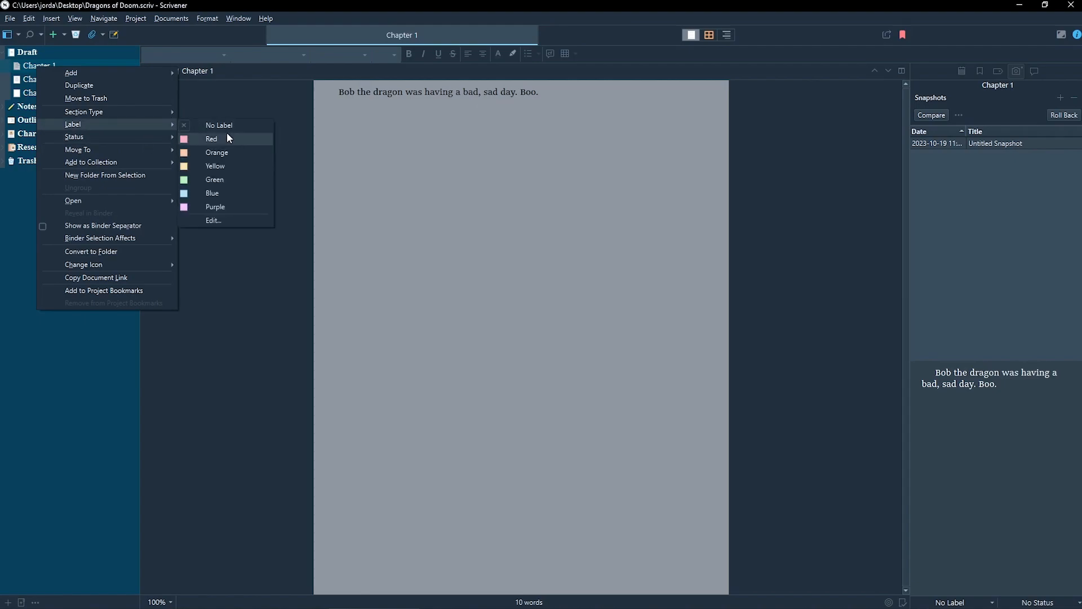
pyautogui.click(215, 220)
pyautogui.moveTo(520, 177); pyautogui.dragTo(300, 123)
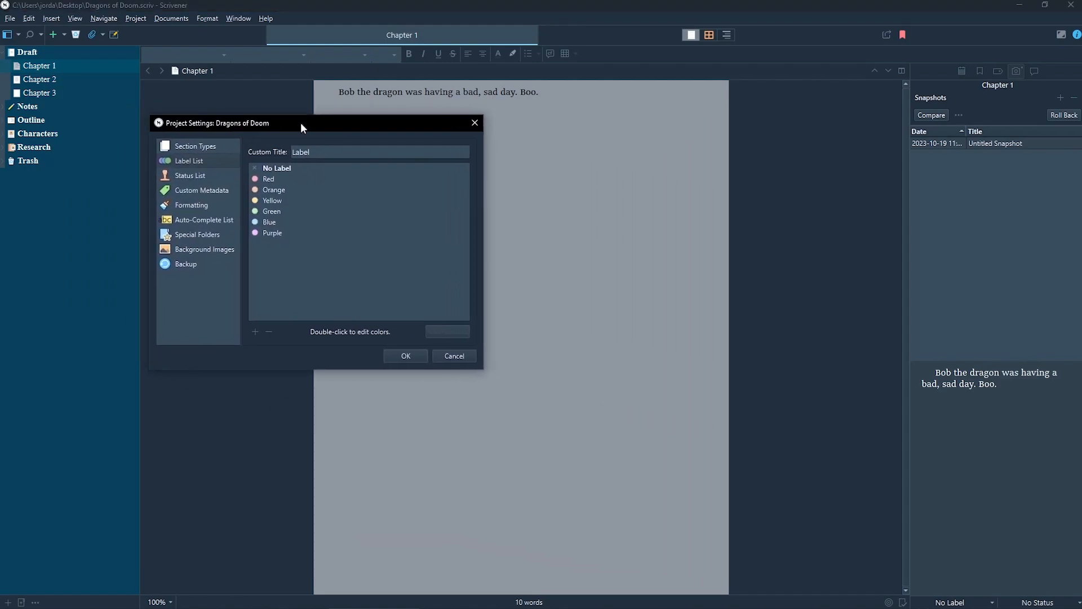
pyautogui.doubleClick(273, 180)
pyautogui.write('Bob')
pyautogui.press('Return')
pyautogui.click(454, 355)
# Assign the Lulu label to Chapter 2
pyautogui.rightClick(40, 79)
pyautogui.moveTo(114, 145)
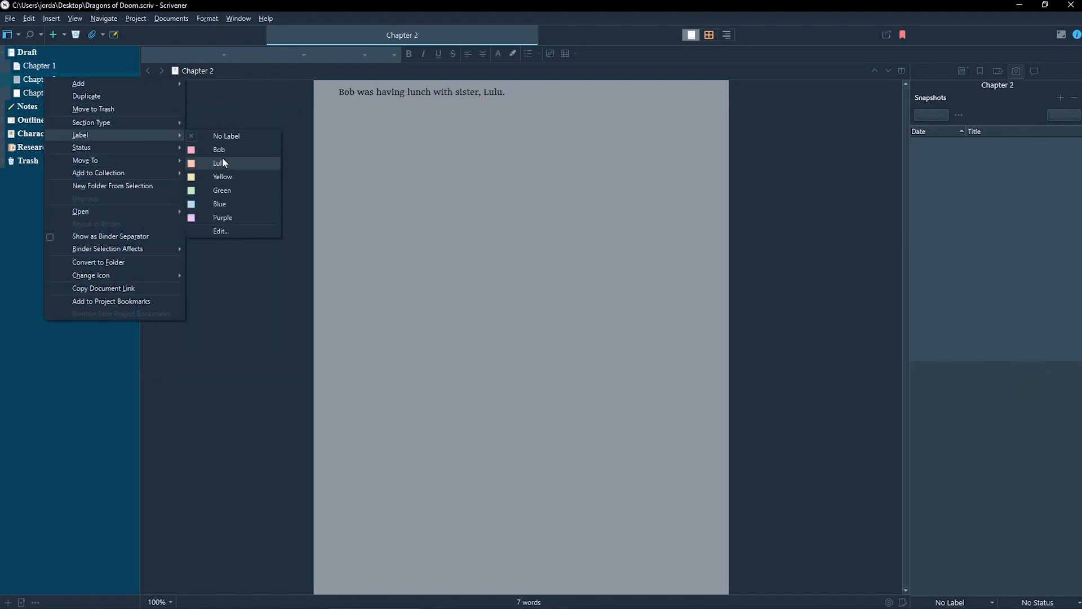
pyautogui.click(222, 162)
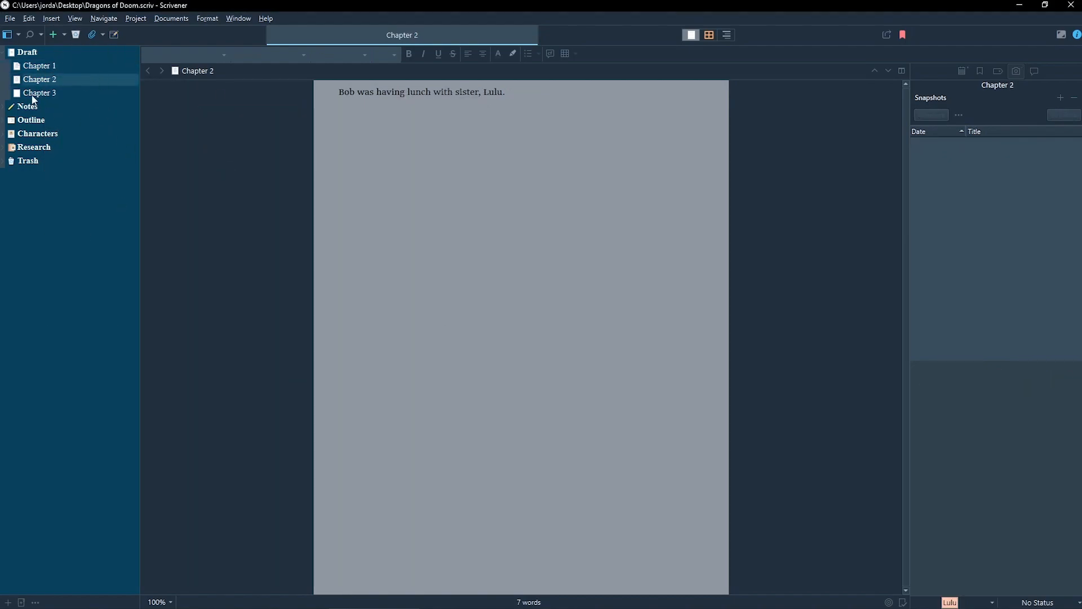
# Turn on the use of label colors in the Binder so labeled chapters are marked there
pyautogui.click(75, 20)
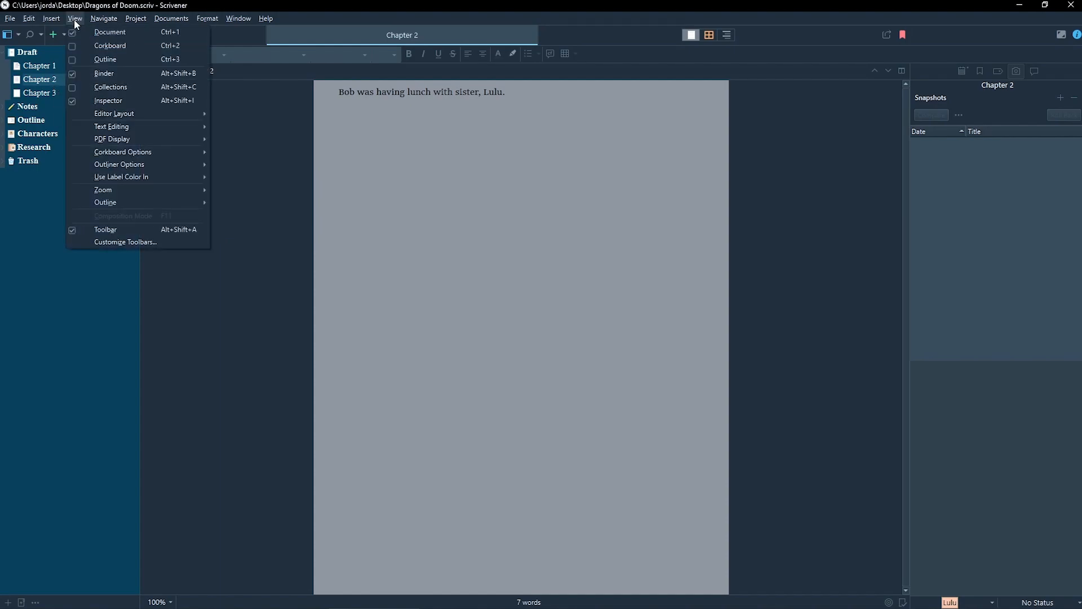
pyautogui.moveTo(138, 177)
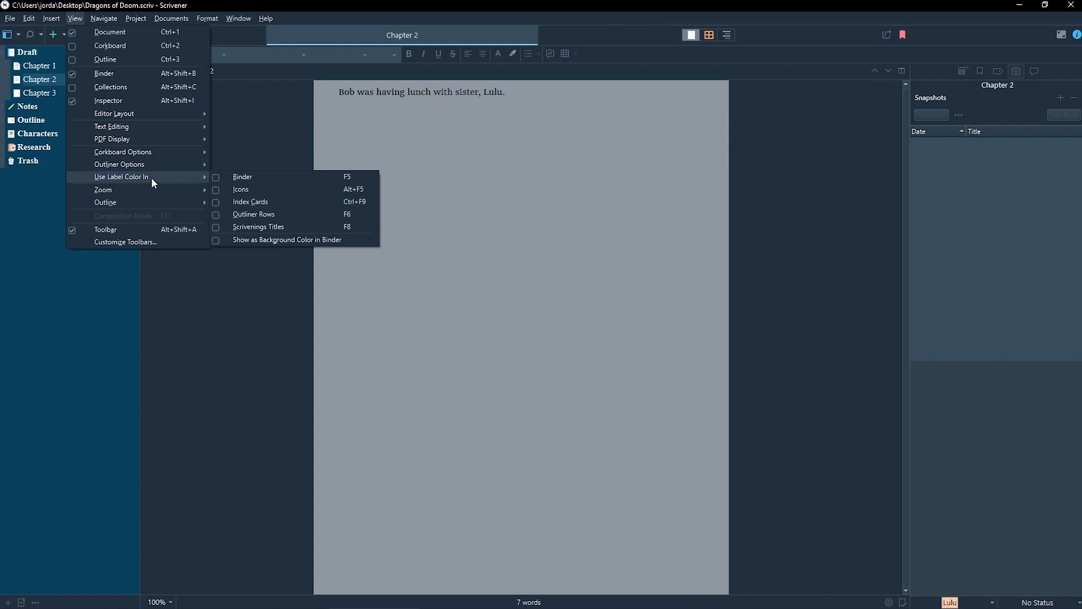
pyautogui.click(248, 181)
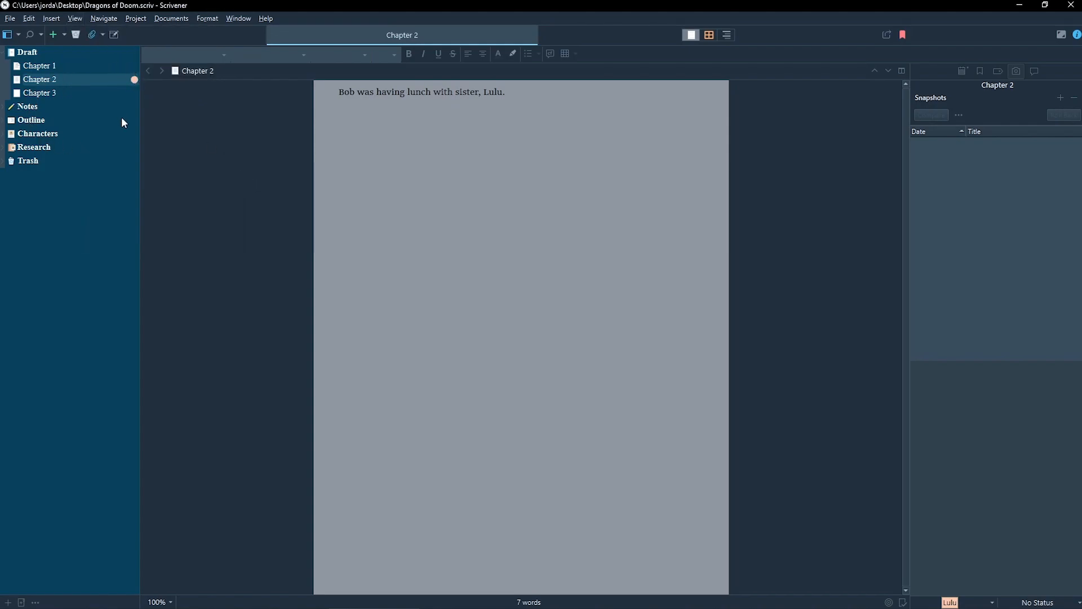
# Open Chapter 3 and show its general metadata and keywords in the inspector
pyautogui.click(39, 93)
pyautogui.click(201, 19)
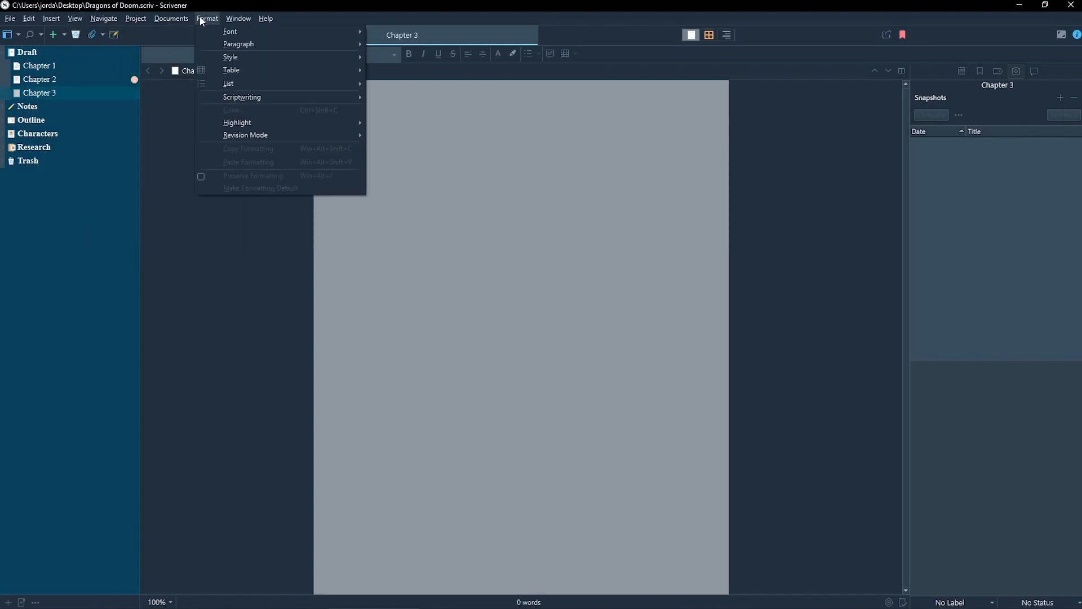
pyautogui.click(202, 19)
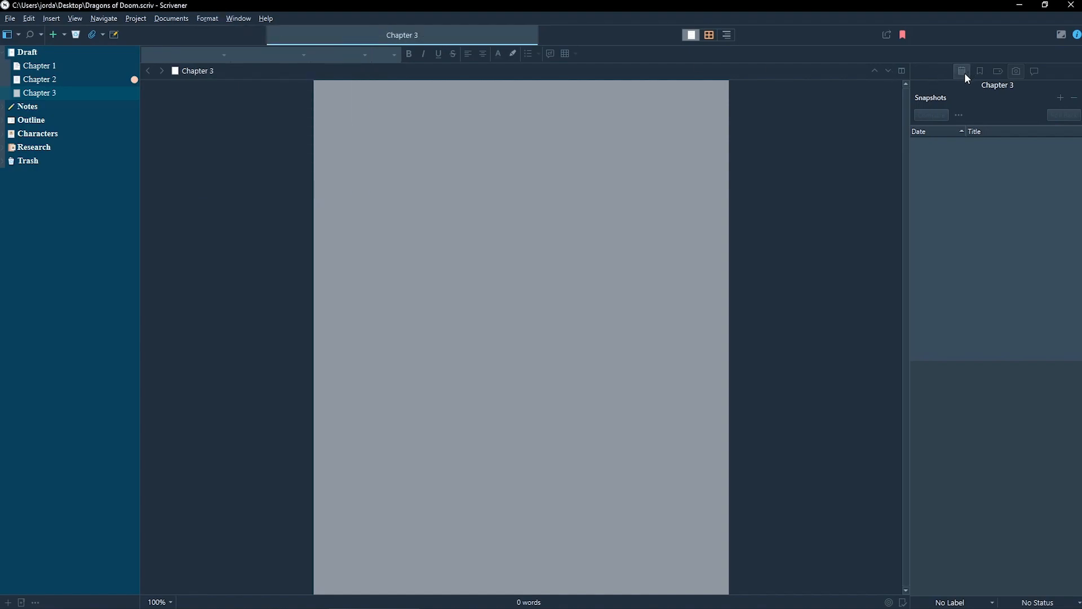
pyautogui.click(999, 73)
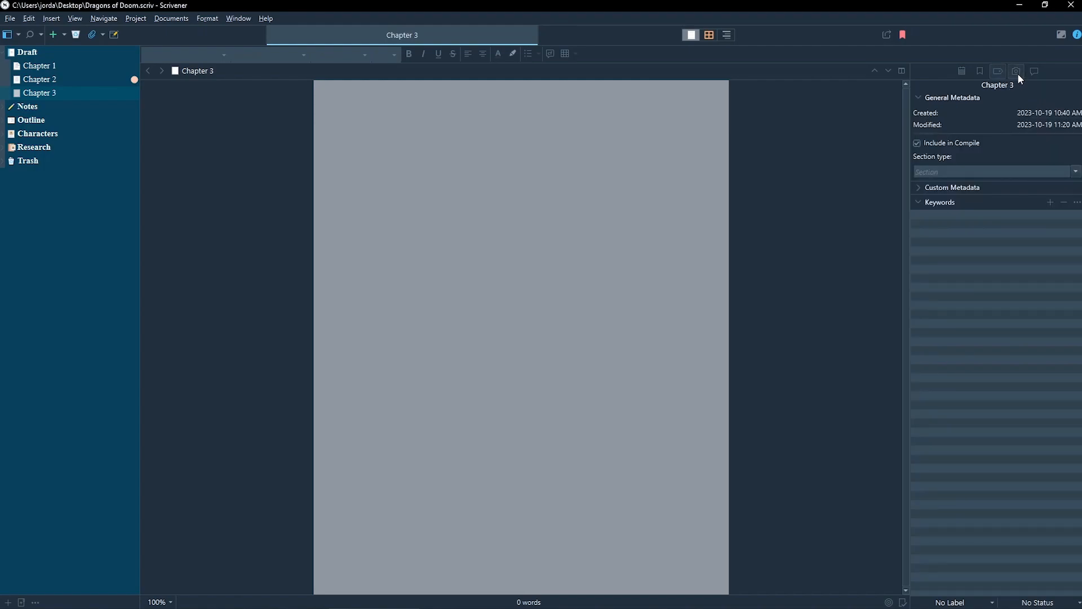
pyautogui.click(1016, 72)
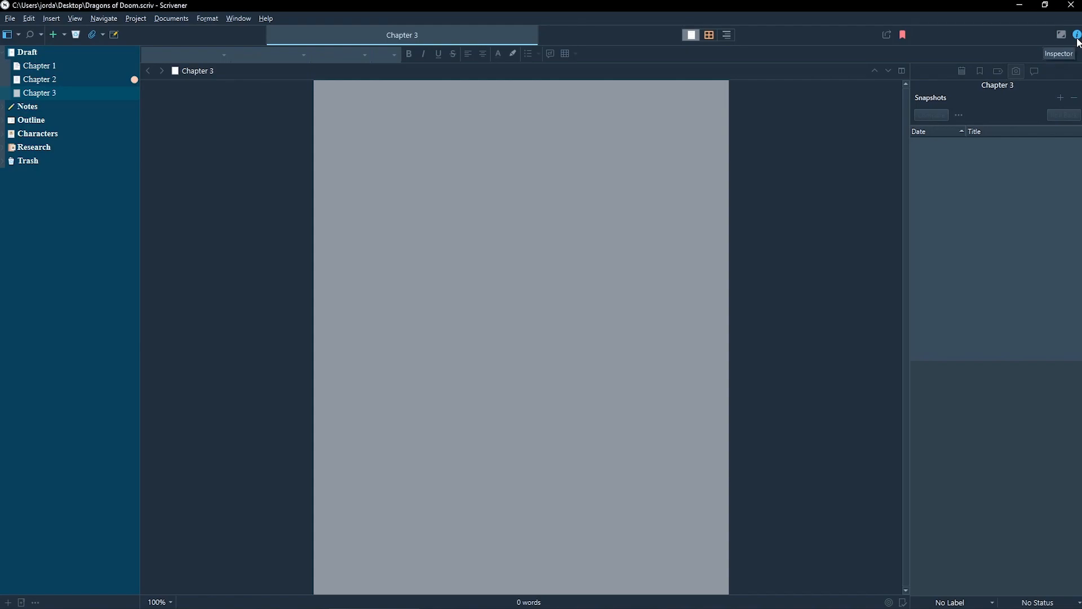
pyautogui.click(998, 71)
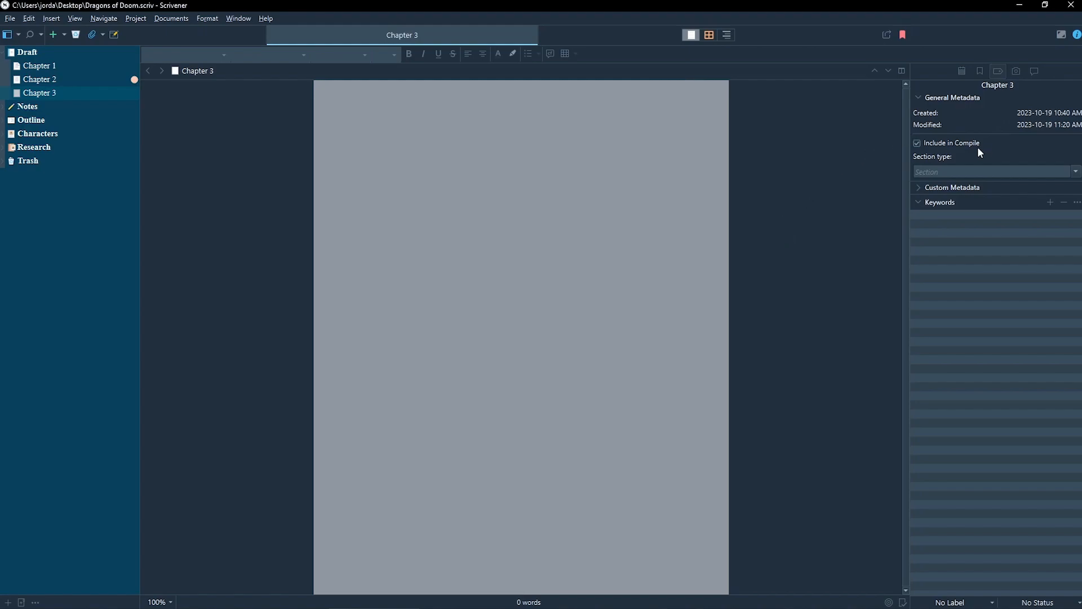
# Add the keyword Bob/Lulu Romance to Chapter 3
pyautogui.click(1051, 202)
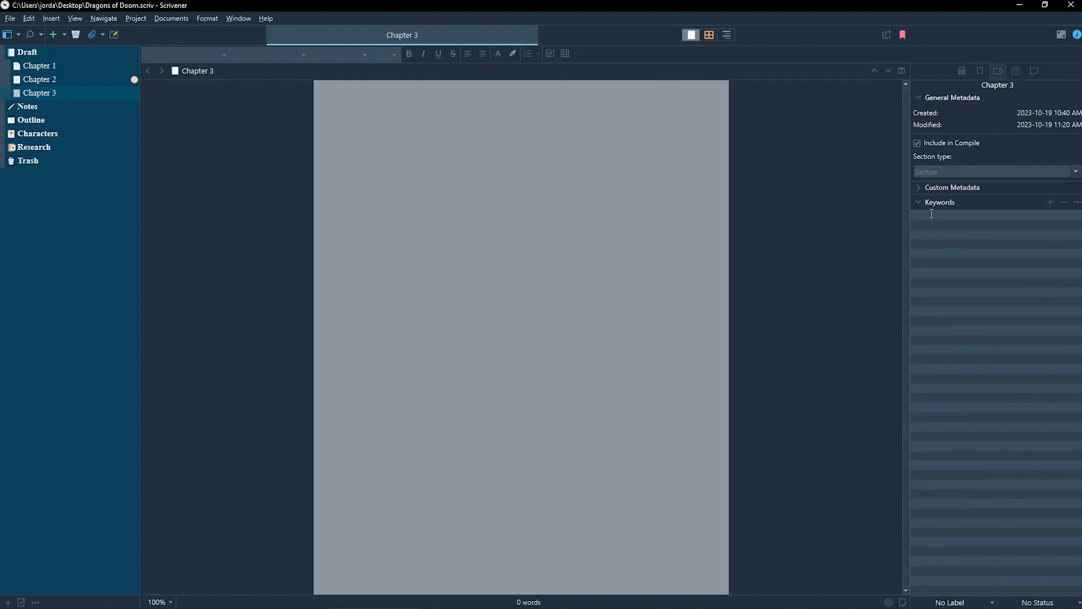
pyautogui.write('Romance')
pyautogui.hotkey('ctrl', 'a')
pyautogui.write('Bob/Lulu Romance')
pyautogui.press('Return')
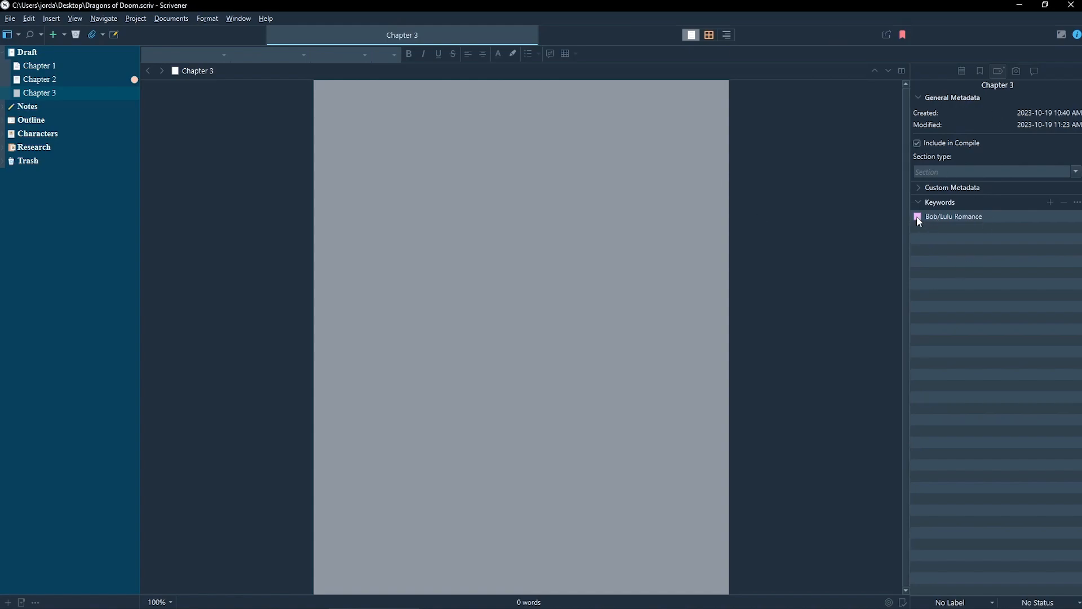
# Change the color of the Bob/Lulu Romance keyword to red and close the project keywords window
pyautogui.doubleClick(917, 217)
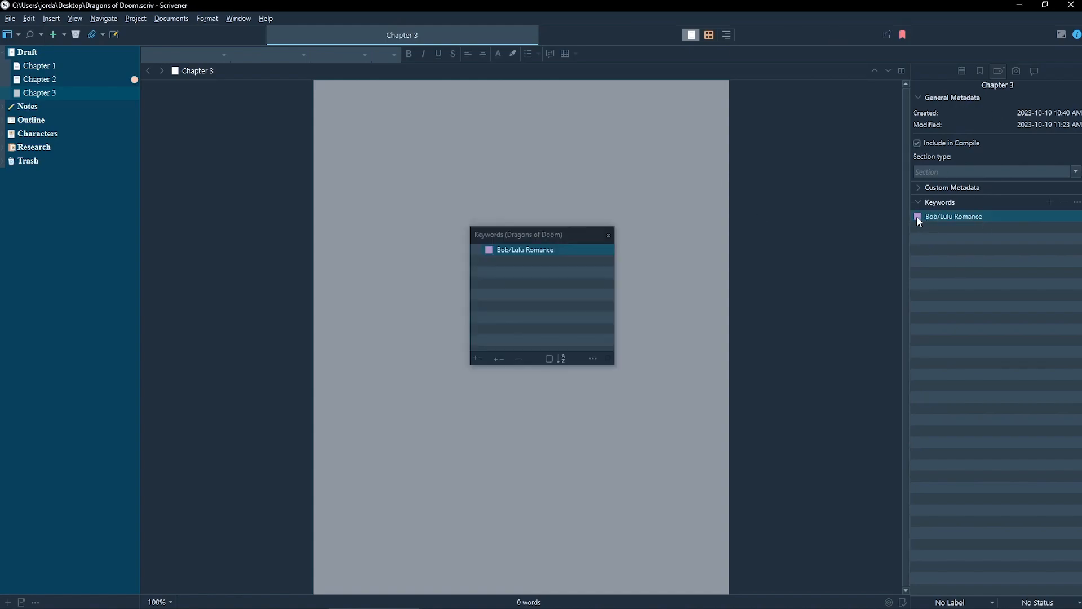
pyautogui.doubleClick(486, 250)
pyautogui.click(419, 250)
pyautogui.click(611, 402)
pyautogui.moveTo(528, 239); pyautogui.dragTo(784, 170)
pyautogui.click(864, 165)
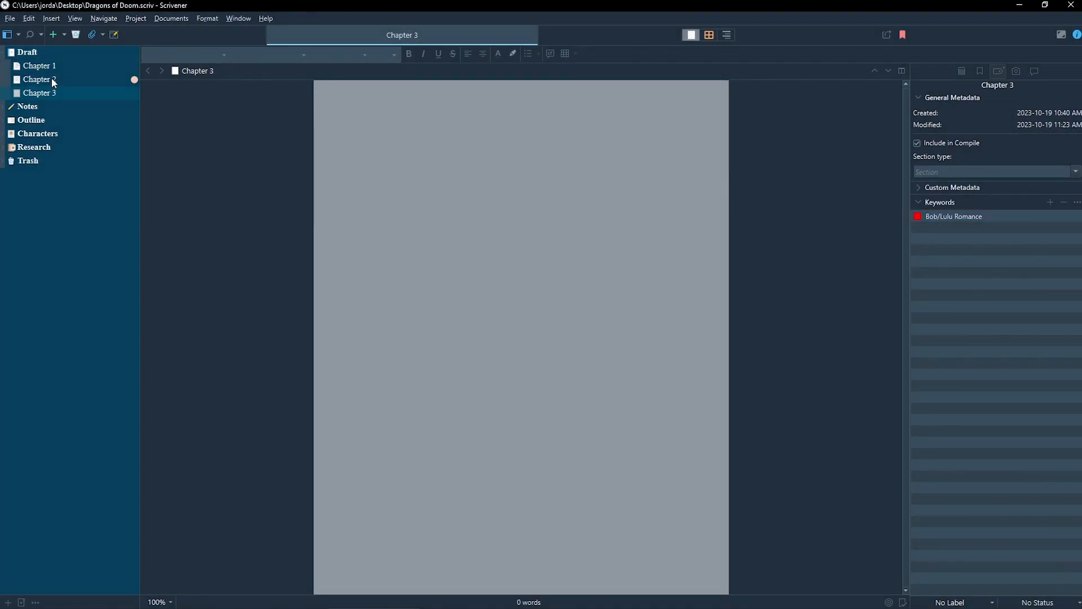
# Open the Draft folder and display its chapters as an outline
pyautogui.click(52, 79)
pyautogui.click(49, 95)
pyautogui.click(26, 53)
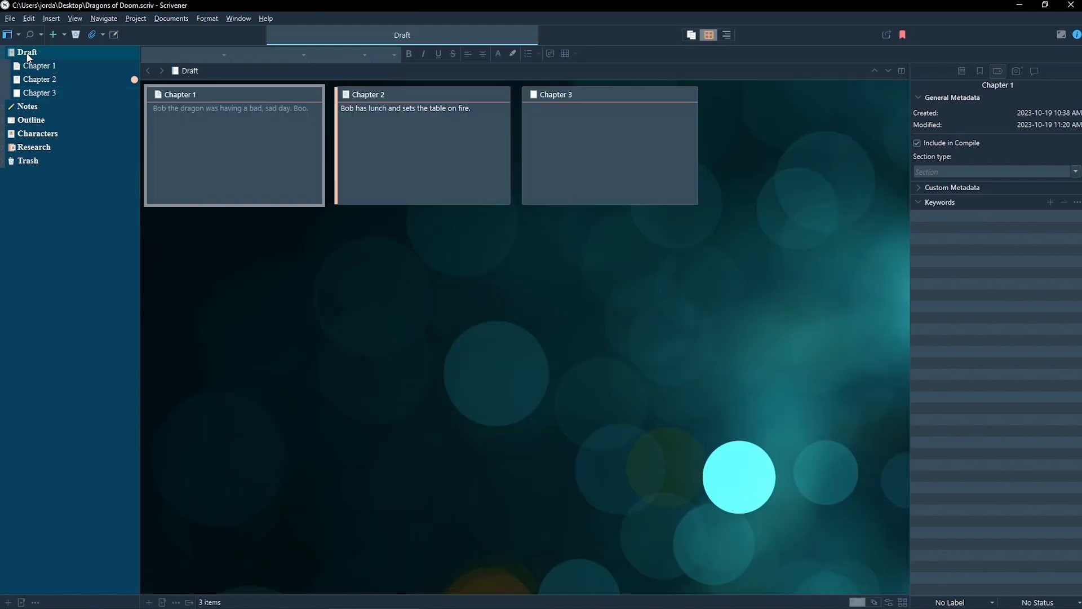
pyautogui.click(727, 36)
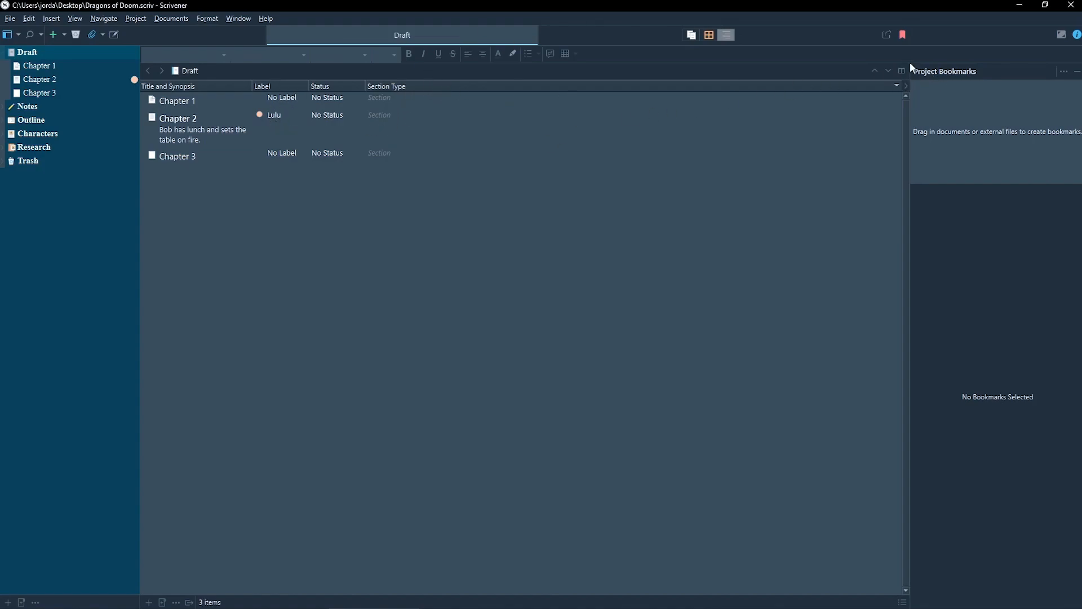
# Add the Keywords column to the Draft outline and select Chapter 3 in it
pyautogui.click(897, 84)
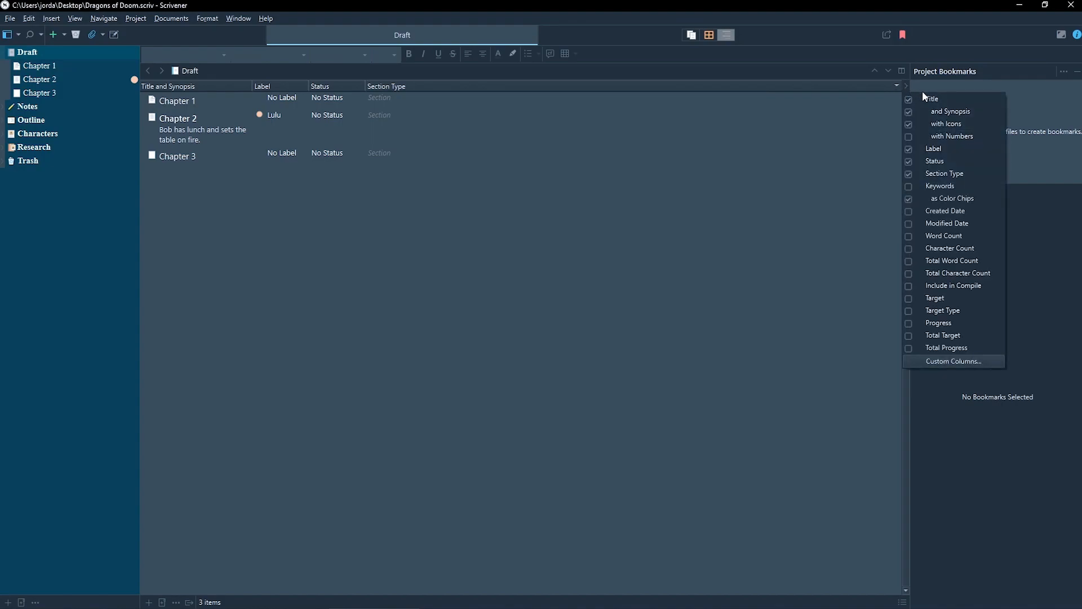
pyautogui.click(908, 187)
pyautogui.click(427, 156)
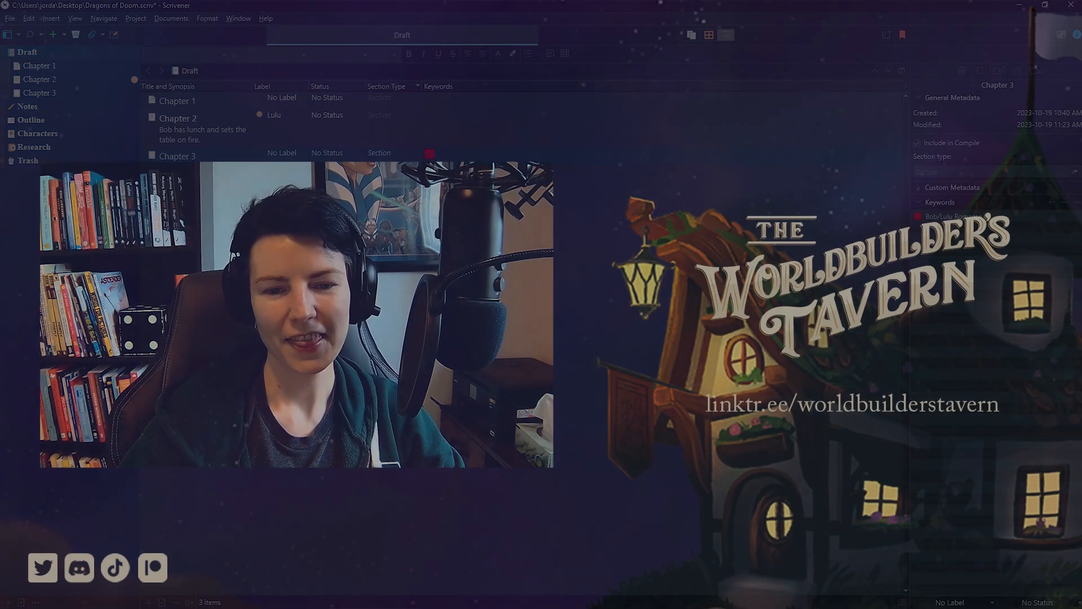